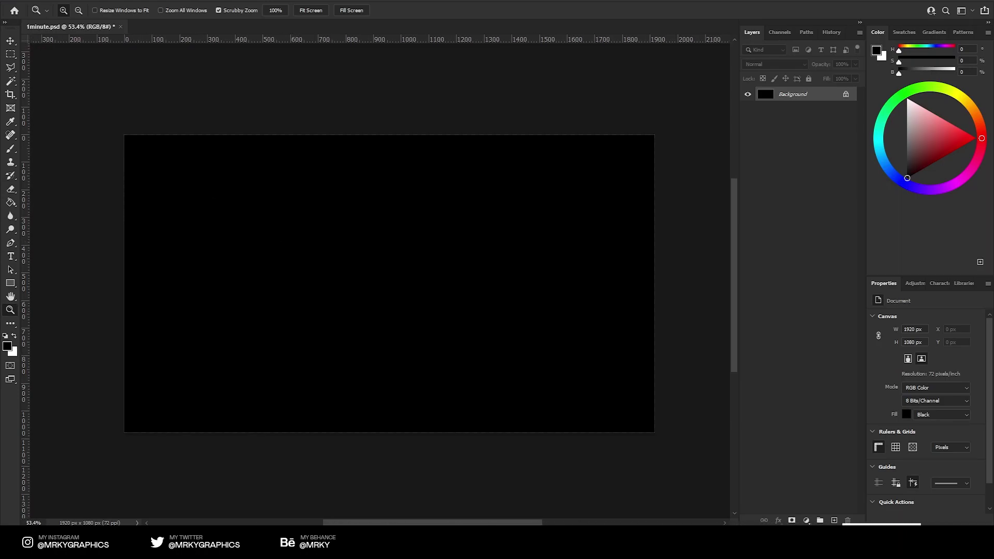
Step: Draw a white rectangle and centre it horizontally and vertically on the black canvas
{"action": "left_click", "coordinate": [11, 283]}
{"action": "mouse_move", "coordinate": [244, 222]}
{"action": "left_mouse_down"}
{"action": "mouse_move", "coordinate": [332, 258]}
{"action": "mouse_move", "coordinate": [438, 275]}
{"action": "left_mouse_up"}
{"action": "left_click", "coordinate": [115, 10]}
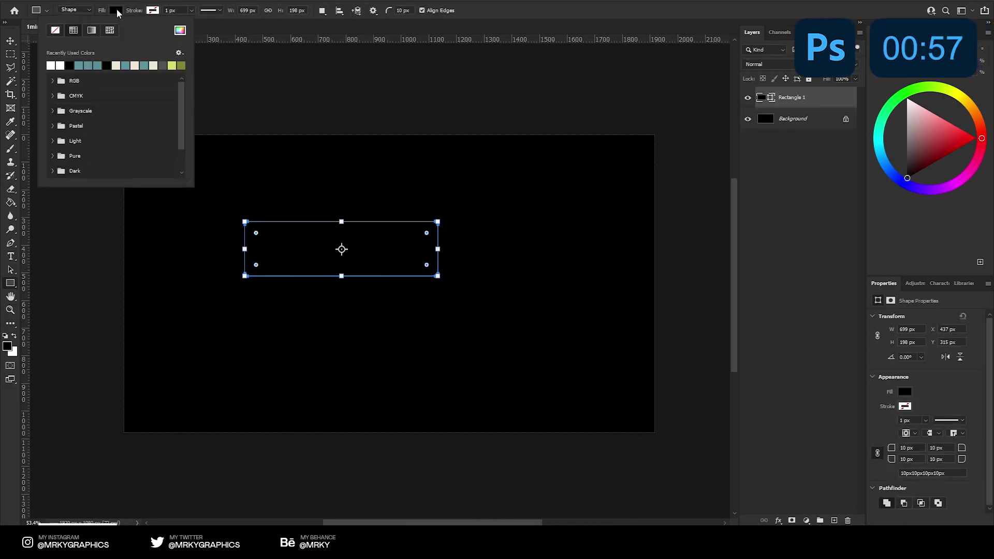
{"action": "left_click", "coordinate": [53, 62]}
{"action": "key", "text": "Return"}
{"action": "key", "text": "v"}
{"action": "key", "text": "ctrl+a"}
{"action": "left_click", "coordinate": [236, 10]}
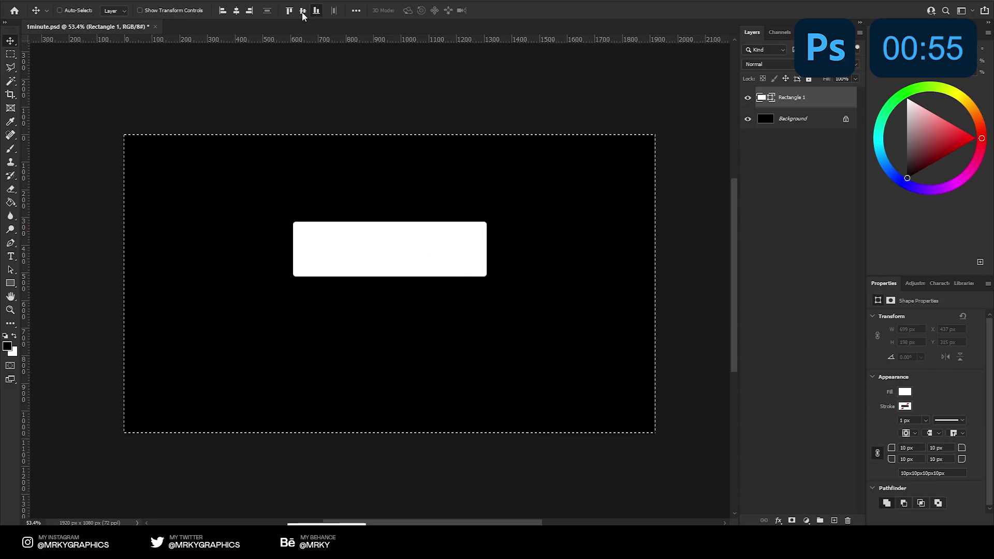
{"action": "left_click", "coordinate": [303, 12]}
{"action": "key", "text": "ctrl+d"}
Step: Add a 'NEW SUBSCRIBER' text layer above the rectangle, centred horizontally
{"action": "scroll", "coordinate": [341, 207], "scroll_direction": "up", "scroll_amount": 2}
{"action": "key", "text": "t"}
{"action": "left_click", "coordinate": [312, 241]}
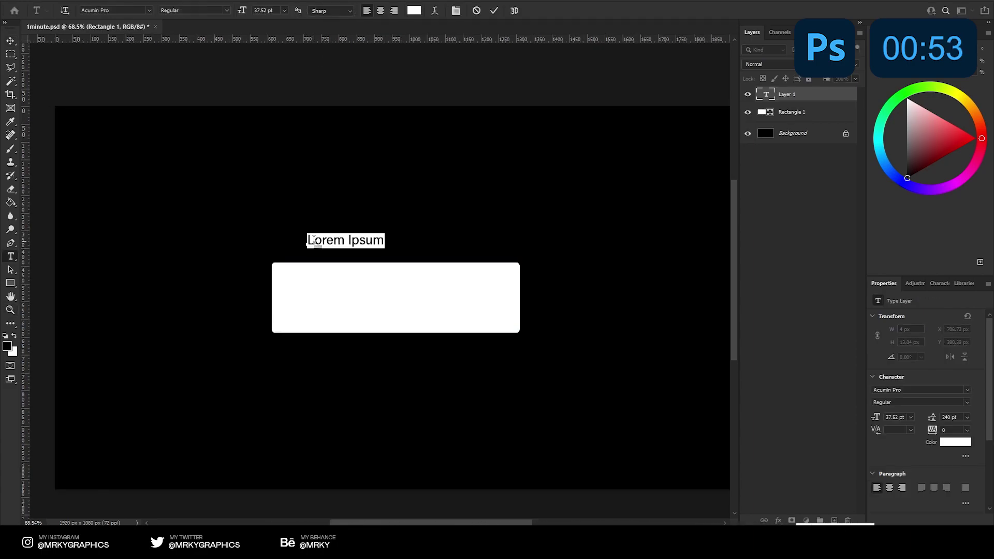
{"action": "type", "text": "NEW SUBSCR"}
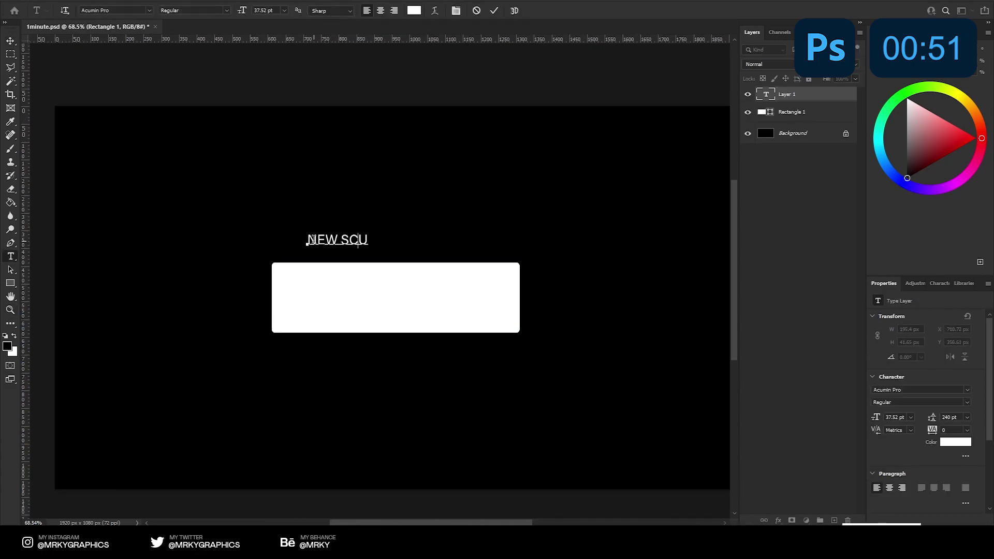
{"action": "type", "text": "IBER"}
{"action": "key", "text": "ctrl+a"}
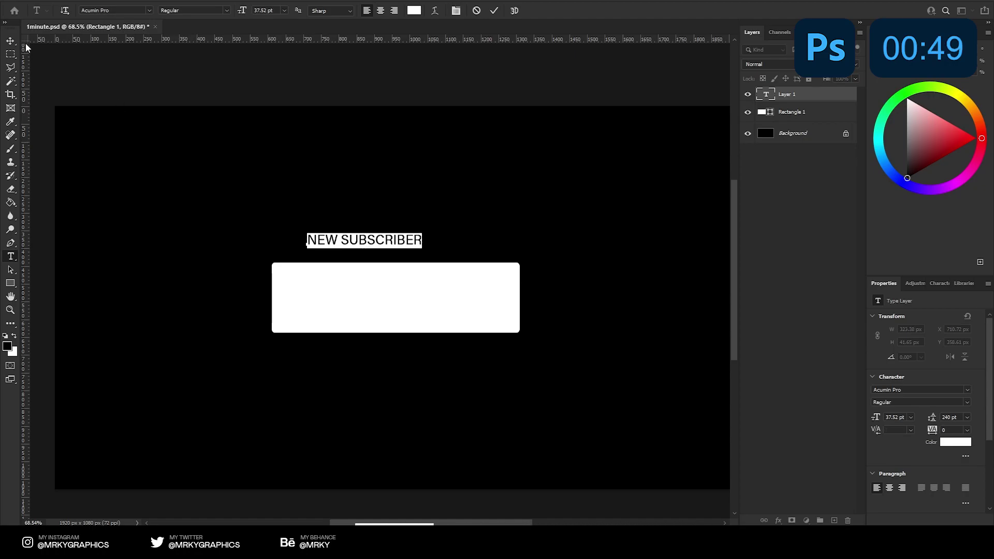
{"action": "key", "text": "ctrl+Return"}
{"action": "key", "text": "v"}
{"action": "key", "text": "ctrl+a"}
{"action": "left_click", "coordinate": [237, 11]}
{"action": "key", "text": "ctrl+d"}
Step: Nudge the heading down and shorten the white rectangle to 122 px high
{"action": "left_click_drag", "start_coordinate": [446, 194], "coordinate": [456, 196]}
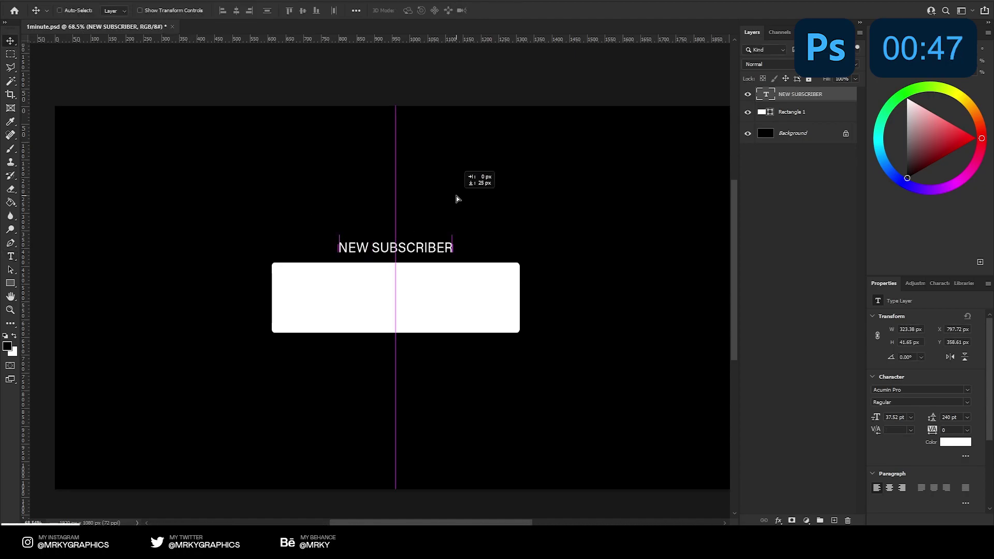
{"action": "left_click", "coordinate": [430, 277], "text": "ctrl"}
{"action": "key", "text": "ctrl+t"}
{"action": "left_click_drag", "start_coordinate": [395, 333], "coordinate": [395, 309]}
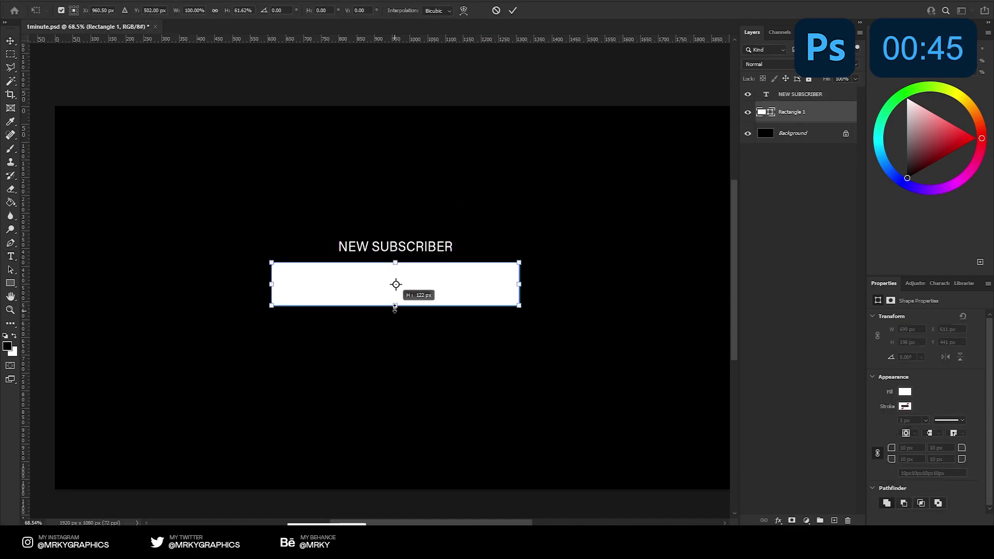
{"action": "key", "text": "Return"}
Step: Duplicate the white rectangle and make the copy narrower and lower
{"action": "key", "text": "ctrl+j"}
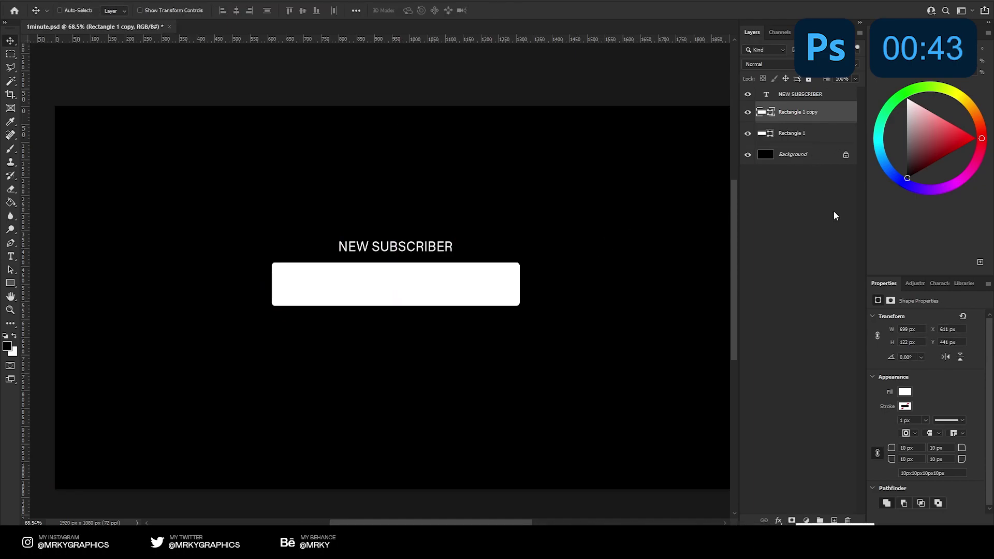
{"action": "key", "text": "ctrl+z"}
{"action": "key", "text": "ctrl+j"}
{"action": "key", "text": "ctrl+t"}
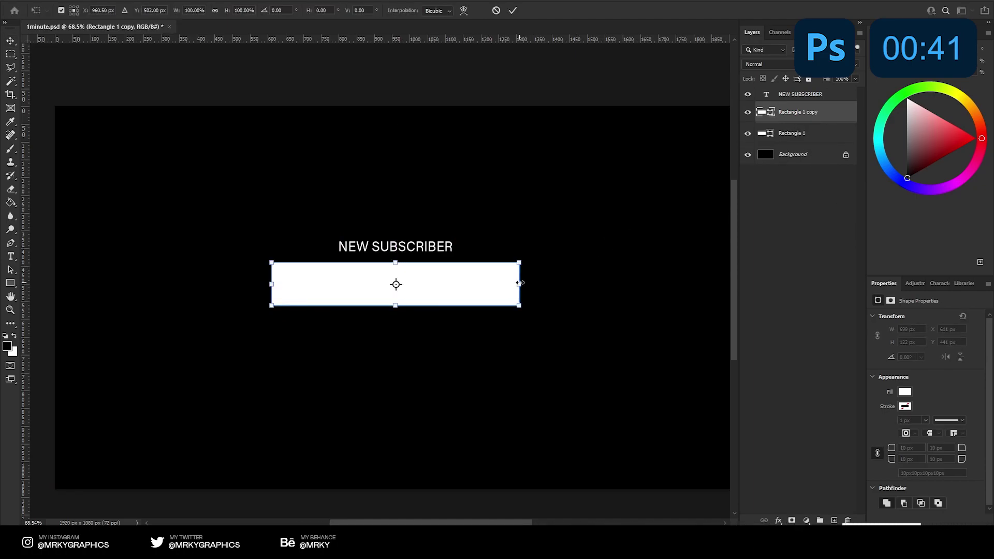
{"action": "mouse_move", "coordinate": [520, 285]}
{"action": "left_mouse_down"}
{"action": "mouse_move", "coordinate": [439, 294]}
{"action": "mouse_move", "coordinate": [455, 282]}
{"action": "left_mouse_up"}
{"action": "key", "text": "Return"}
Step: Fill the duplicate red and move it behind the white rectangle
{"action": "left_click", "coordinate": [905, 396]}
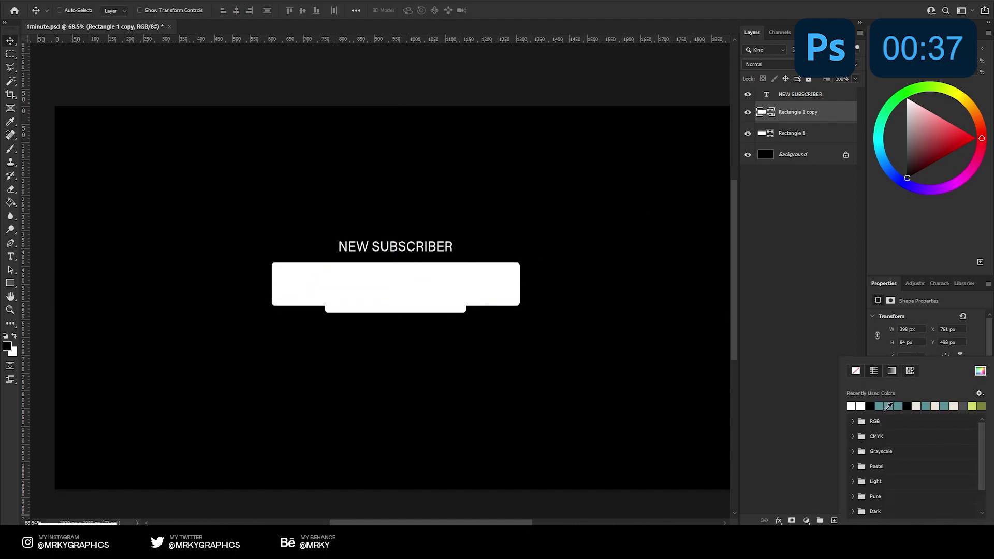
{"action": "left_click", "coordinate": [981, 371]}
{"action": "left_click", "coordinate": [746, 262]}
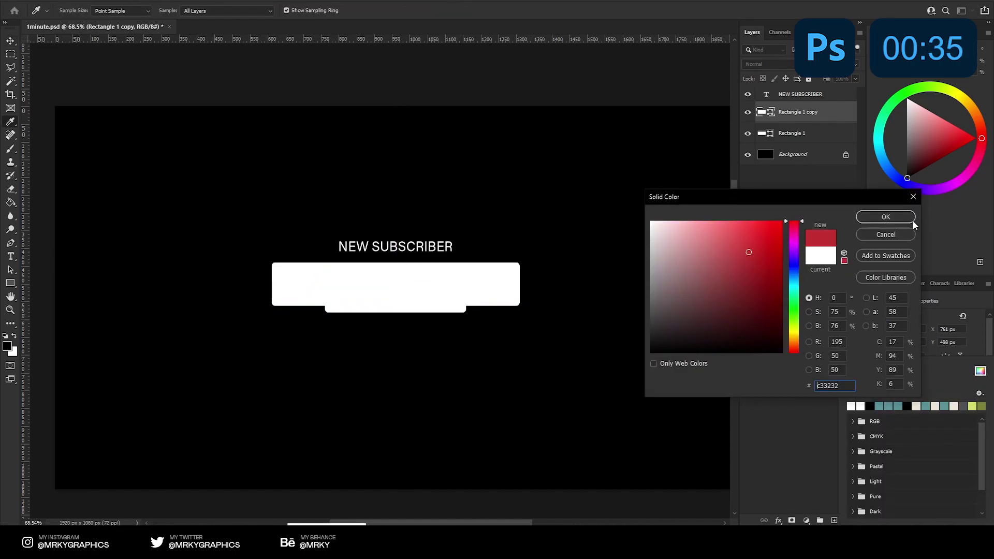
{"action": "left_click", "coordinate": [910, 218]}
{"action": "left_click_drag", "start_coordinate": [805, 114], "coordinate": [766, 144]}
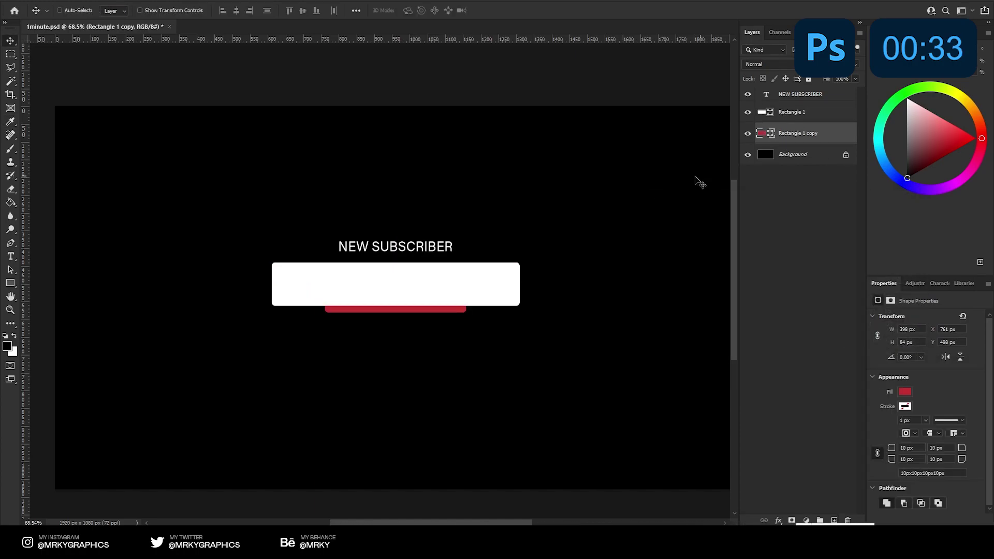
Step: Colour the word SUBSCRIBER with the bar's red
{"action": "left_click", "coordinate": [386, 284]}
{"action": "key", "text": "t"}
{"action": "left_click", "coordinate": [412, 238]}
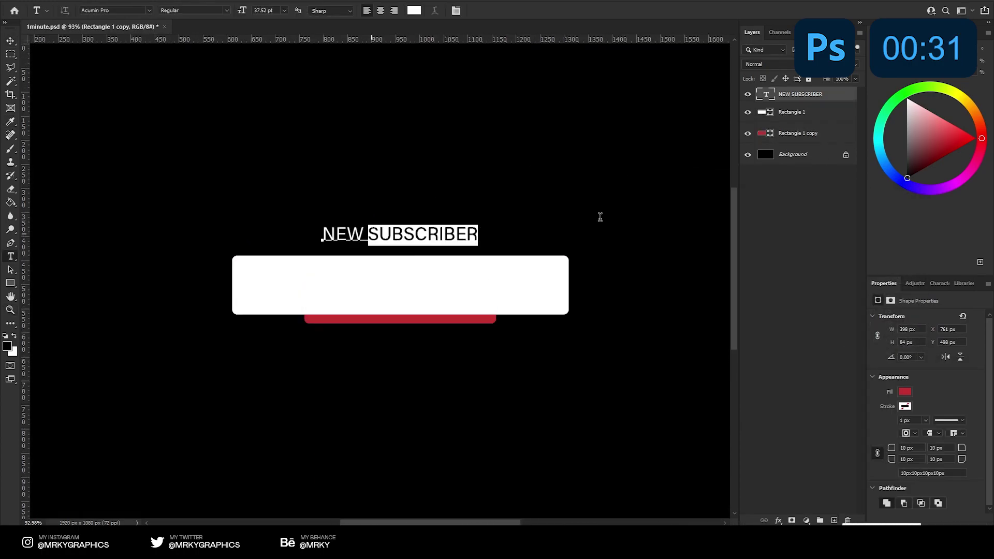
{"action": "left_click", "coordinate": [414, 11]}
{"action": "left_click", "coordinate": [746, 250]}
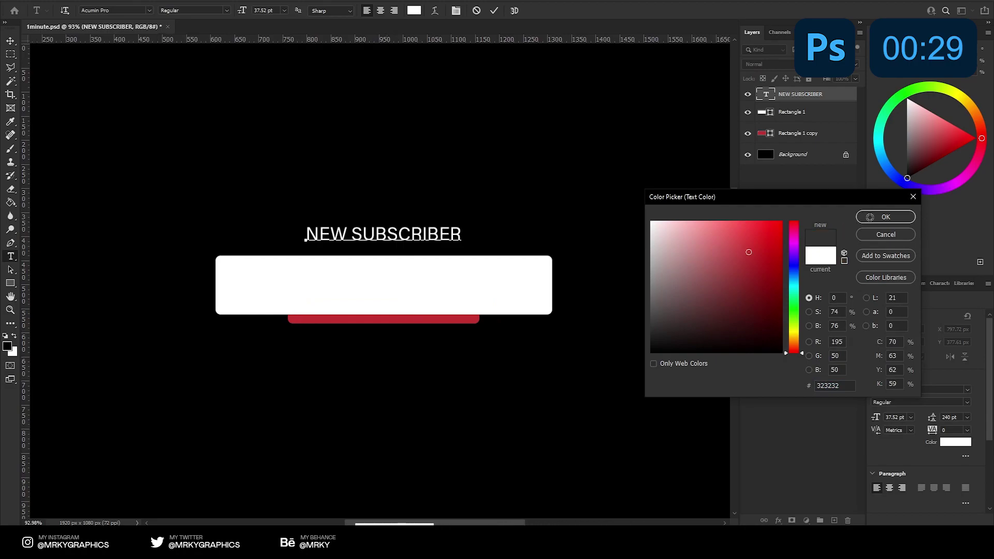
{"action": "key", "text": "Return"}
{"action": "key", "text": "ctrl+Return"}
Step: Zoom in on the heading to check the red lettering
{"action": "key", "text": "z"}
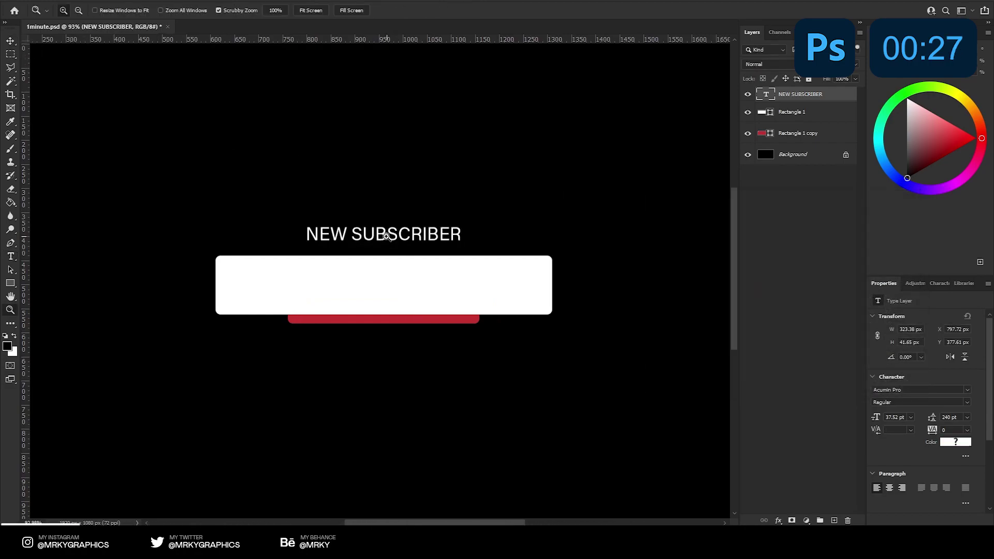
{"action": "left_click", "coordinate": [384, 237]}
{"action": "left_click", "coordinate": [380, 220]}
{"action": "left_click", "coordinate": [11, 42]}
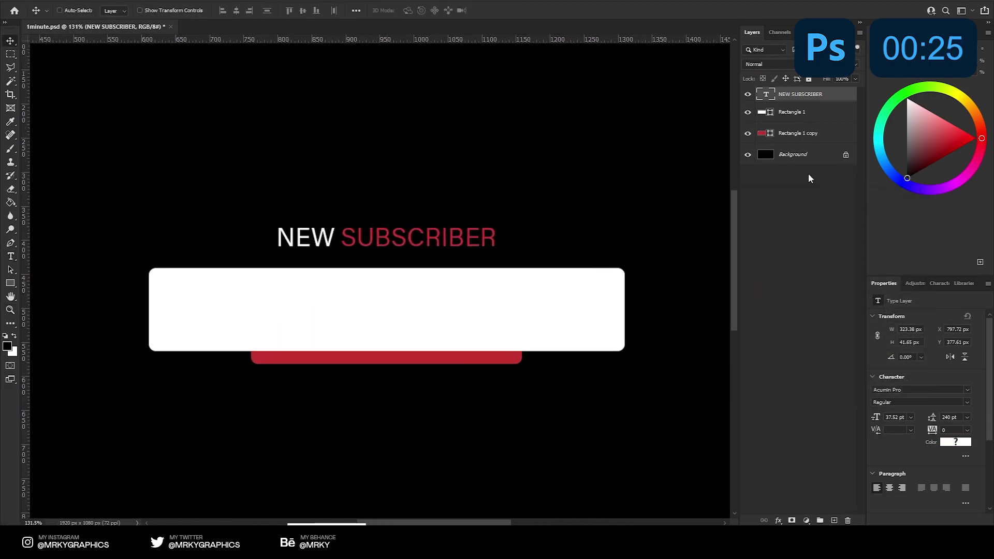
Step: Place the Sub/Follow icon from Libraries on the card and give it a red Color Overlay
{"action": "left_click", "coordinate": [965, 285]}
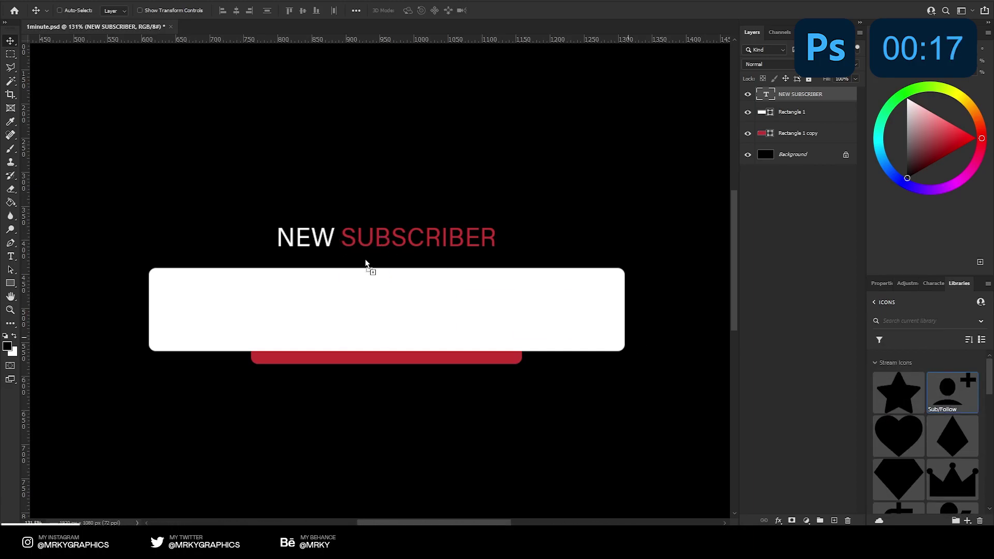
{"action": "left_click_drag", "start_coordinate": [365, 260], "coordinate": [371, 273]}
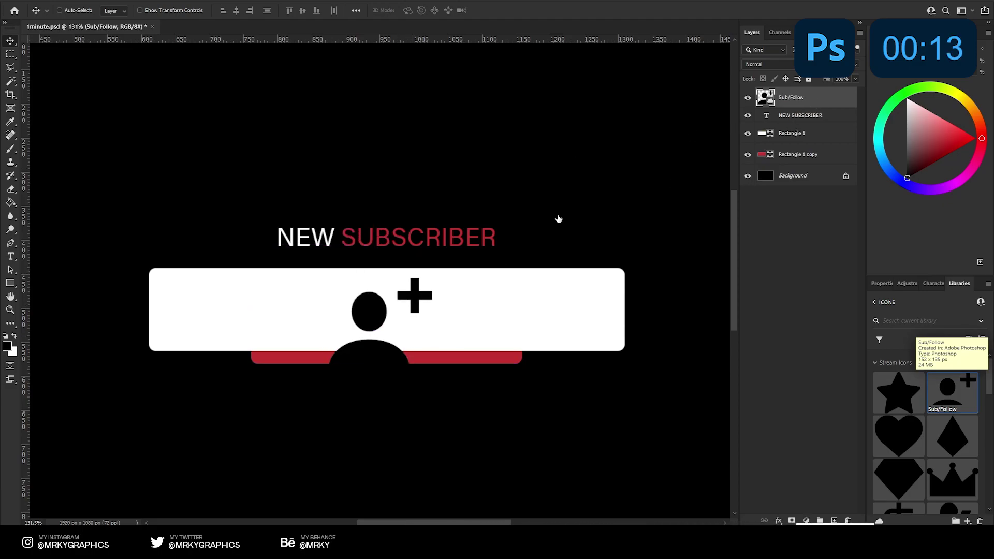
{"action": "double_click", "coordinate": [807, 97]}
{"action": "left_click", "coordinate": [616, 307]}
{"action": "left_click", "coordinate": [838, 236]}
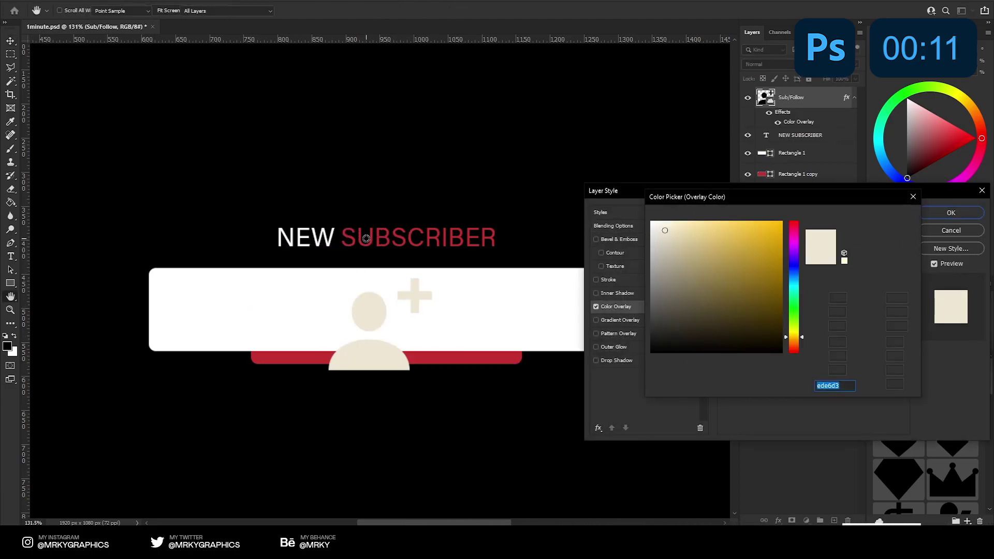
{"action": "left_click", "coordinate": [484, 357]}
{"action": "key", "text": "Return"}
Step: Scale the icon down and move it to the card's left end
{"action": "key", "text": "Return"}
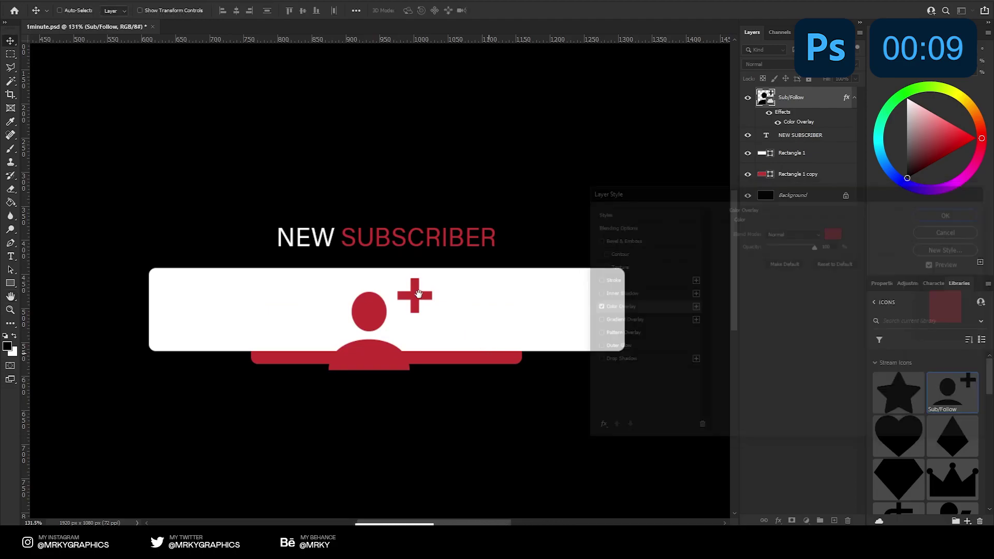
{"action": "key", "text": "ctrl+t"}
{"action": "mouse_move", "coordinate": [437, 280]}
{"action": "left_mouse_down"}
{"action": "mouse_move", "coordinate": [406, 309]}
{"action": "mouse_move", "coordinate": [247, 304]}
{"action": "left_mouse_up"}
{"action": "key", "text": "Return"}
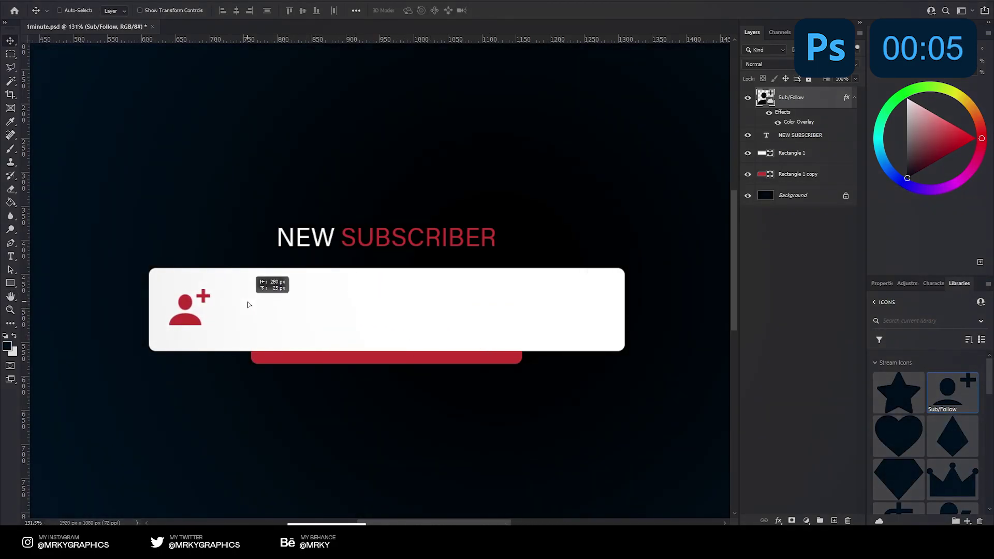
{"action": "key", "text": "z"}
{"action": "left_click_drag", "start_coordinate": [248, 304], "coordinate": [431, 253]}
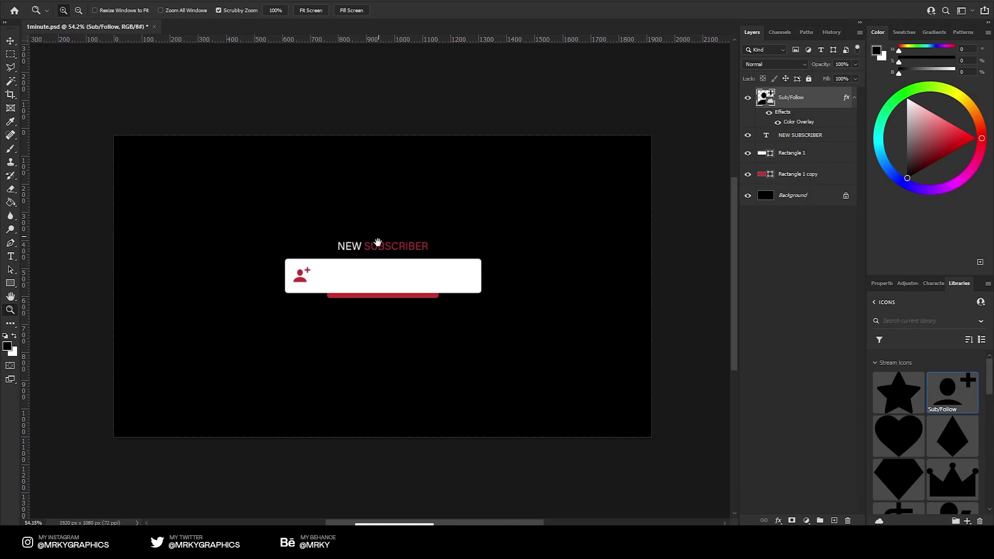
{"action": "mouse_move", "coordinate": [422, 233]}
{"action": "left_mouse_down"}
{"action": "mouse_move", "coordinate": [381, 228]}
{"action": "mouse_move", "coordinate": [409, 237]}
{"action": "left_mouse_up"}
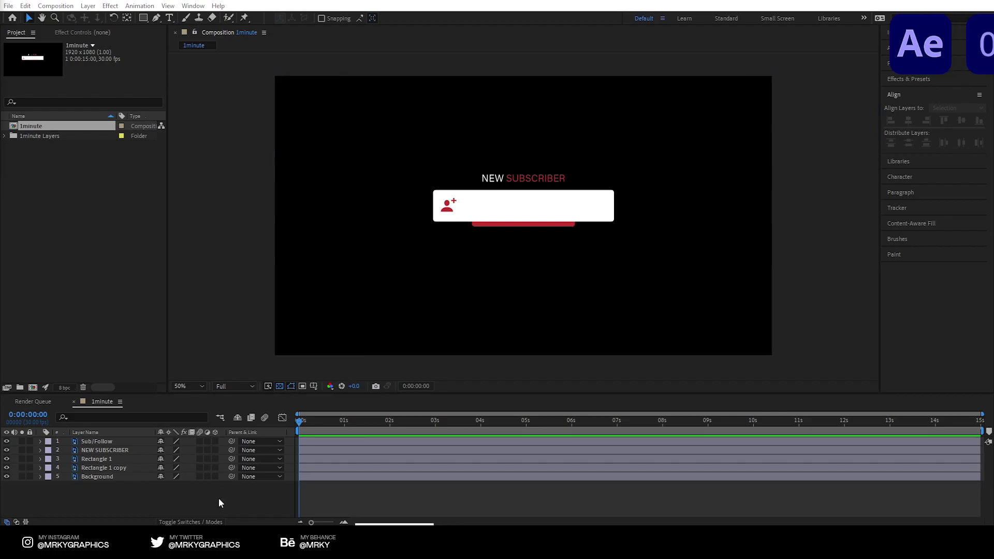
Step: Pre-compose the design layers above the background into Pre-comp 1
{"action": "left_click", "coordinate": [93, 467]}
{"action": "left_click", "coordinate": [101, 441], "text": "shift"}
{"action": "right_click", "coordinate": [101, 441]}
{"action": "left_click", "coordinate": [163, 385]}
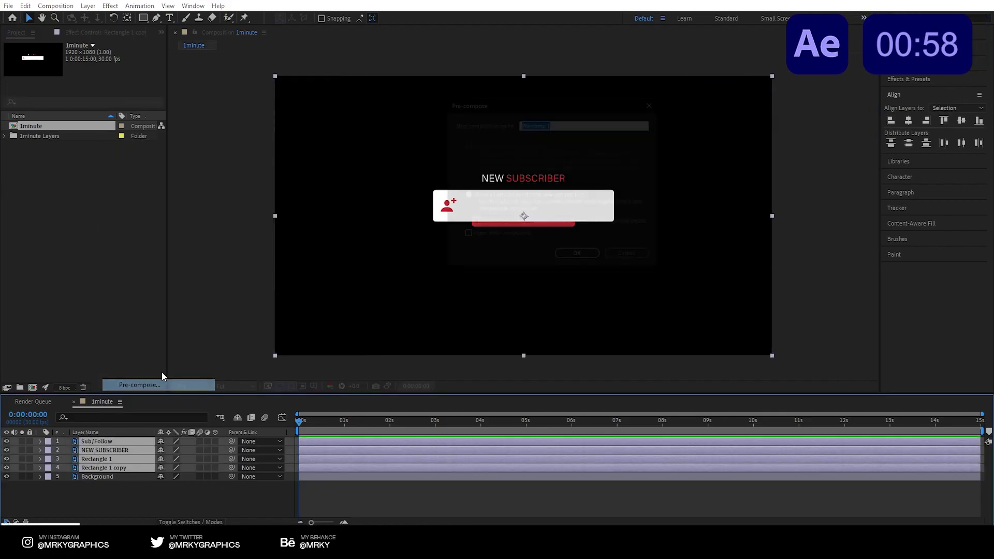
{"action": "key", "text": "Return"}
Step: Keyframe the pre-comp to slide up from lower down and fade in from 0% opacity
{"action": "left_click", "coordinate": [41, 441]}
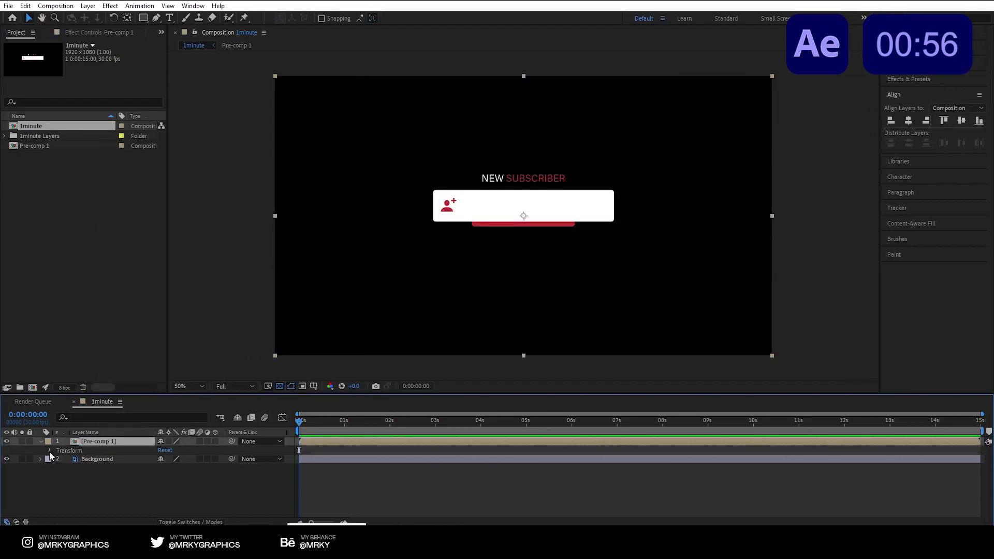
{"action": "left_click", "coordinate": [50, 450]}
{"action": "left_click", "coordinate": [66, 494]}
{"action": "left_click", "coordinate": [66, 467]}
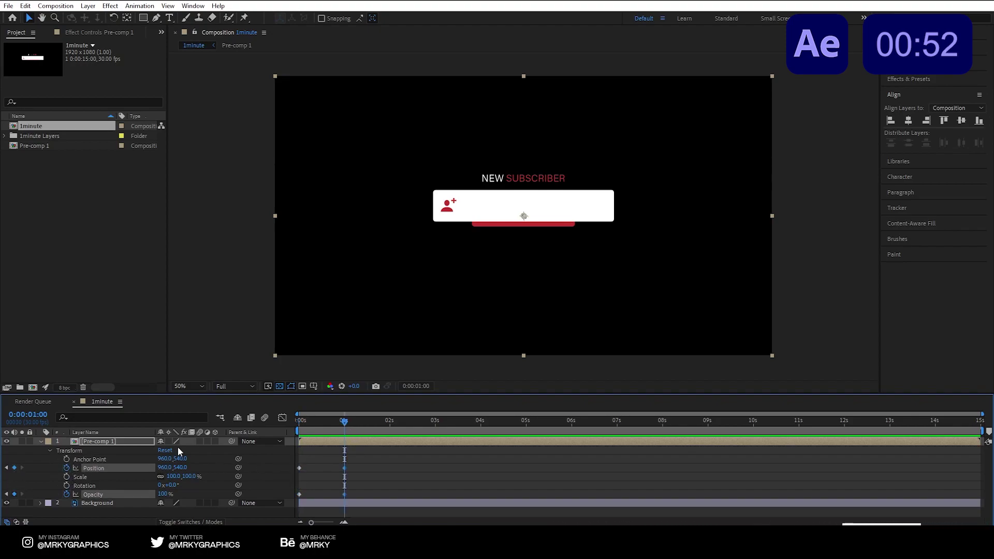
{"action": "key", "text": "Home"}
{"action": "left_click_drag", "start_coordinate": [566, 204], "coordinate": [565, 245]}
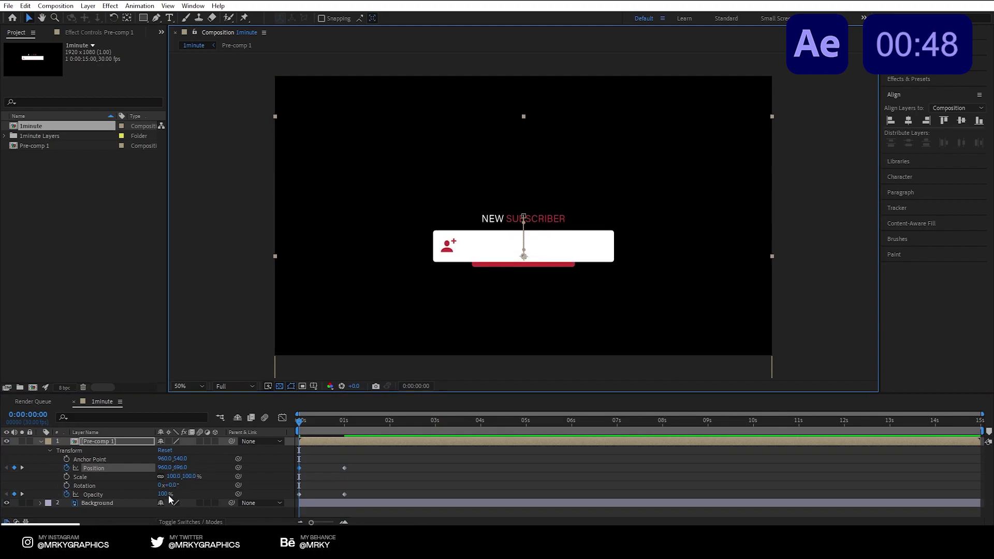
{"action": "left_click_drag", "start_coordinate": [164, 494], "coordinate": [135, 494]}
{"action": "key", "text": "space"}
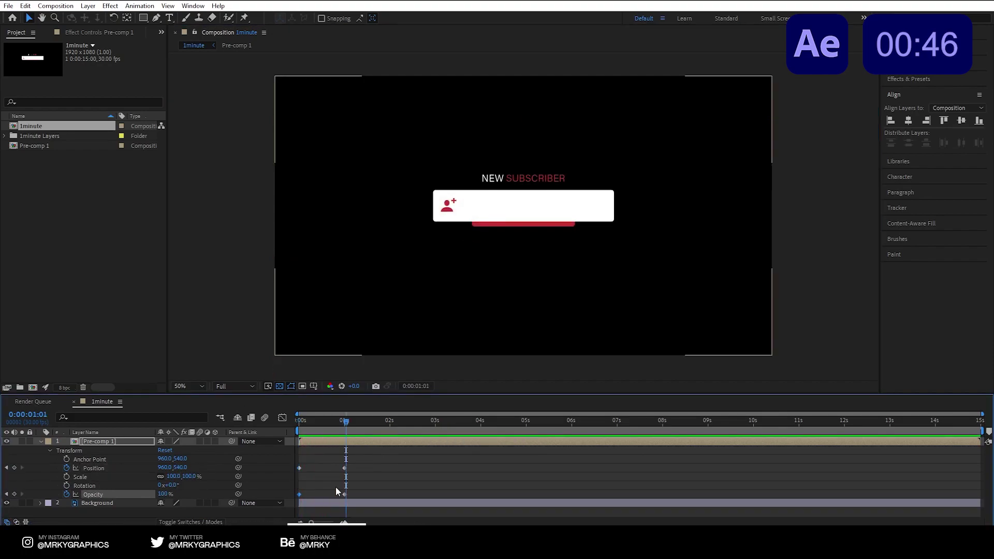
Step: Move the end keyframes earlier and apply Easy Ease to position and opacity
{"action": "left_click_drag", "start_coordinate": [344, 494], "coordinate": [319, 493]}
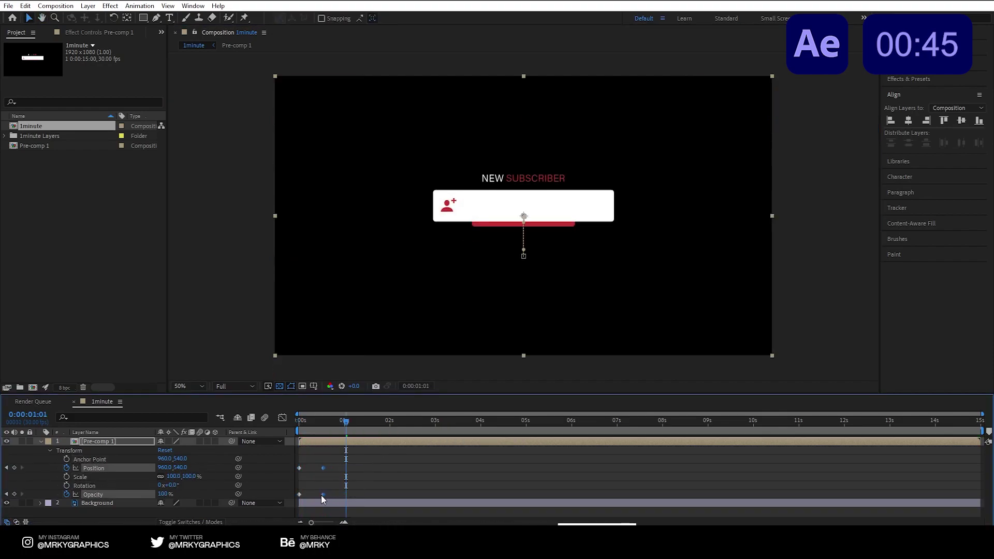
{"action": "right_click", "coordinate": [321, 466]}
{"action": "mouse_move", "coordinate": [440, 462]}
{"action": "left_click", "coordinate": [471, 389]}
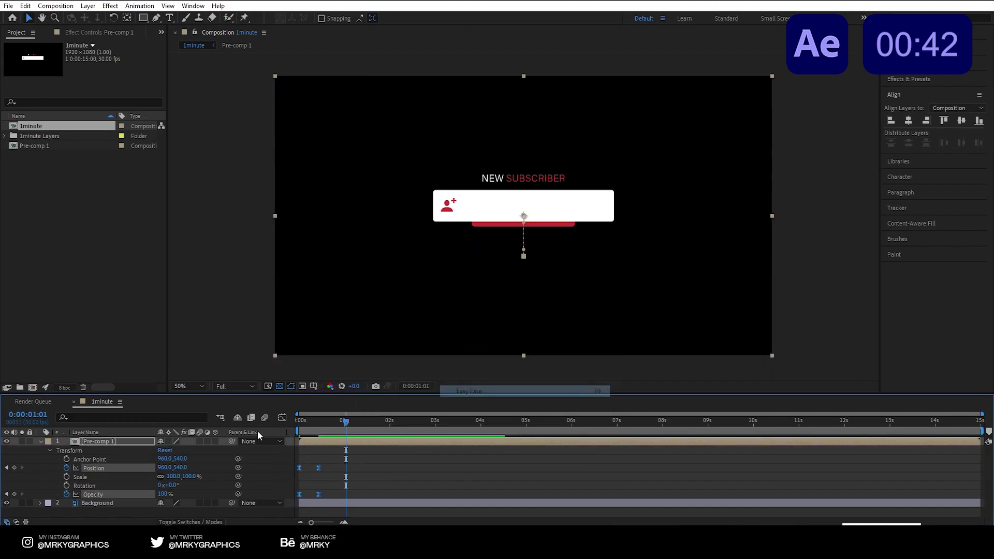
Step: Sharpen the speed curve in the Graph Editor and replay the card animation
{"action": "key", "text": "shift+F3"}
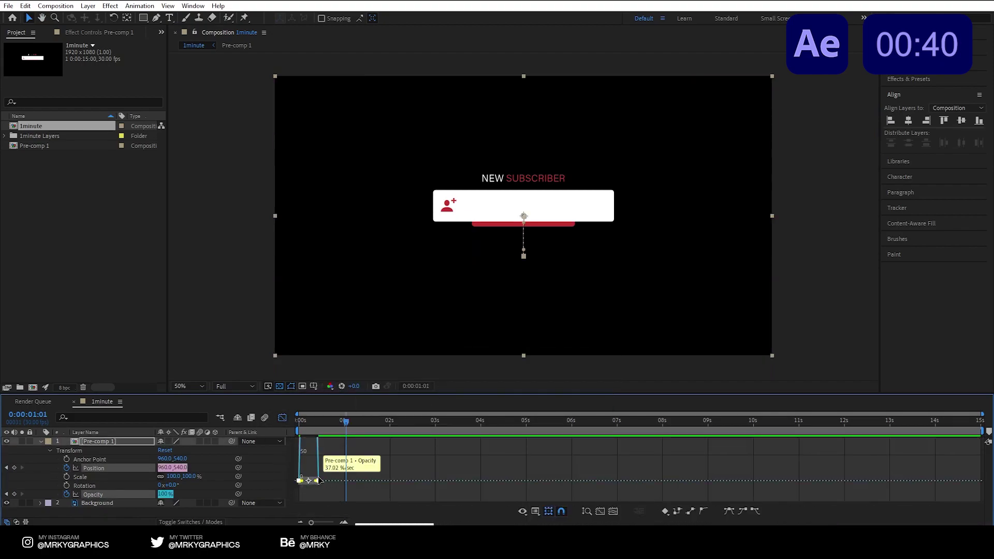
{"action": "left_click_drag", "start_coordinate": [337, 455], "coordinate": [295, 487]}
{"action": "key", "text": "Home"}
{"action": "key", "text": "space"}
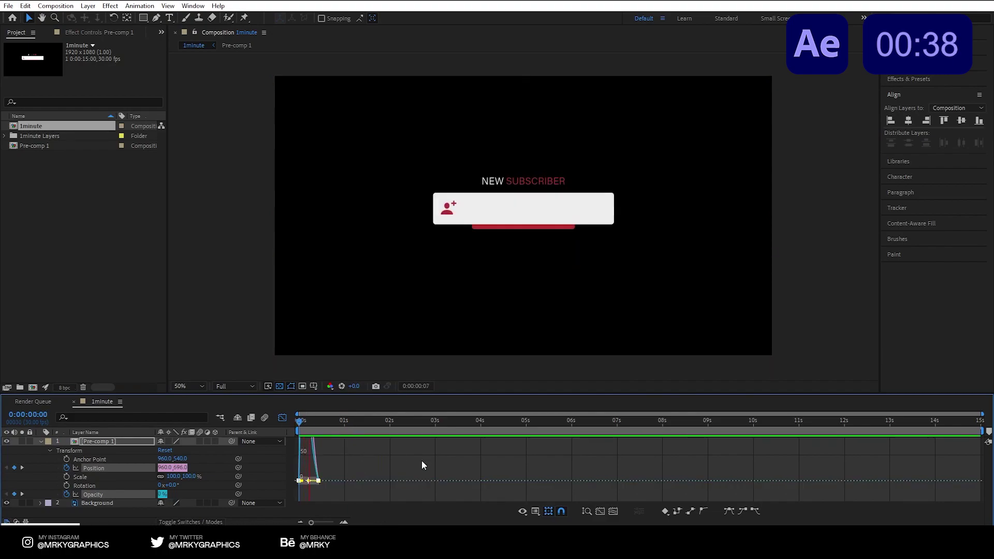
{"action": "left_click", "coordinate": [282, 417]}
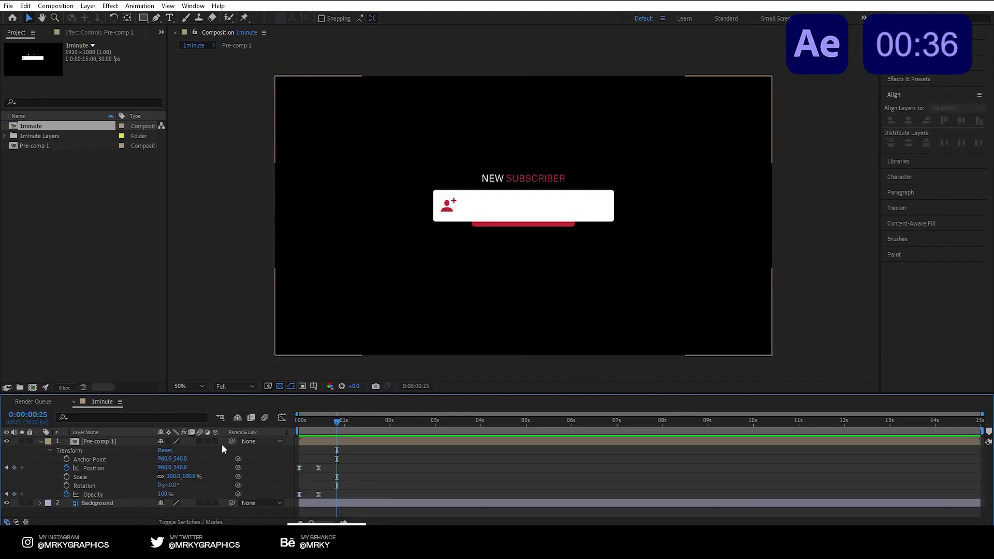
{"action": "double_click", "coordinate": [93, 442]}
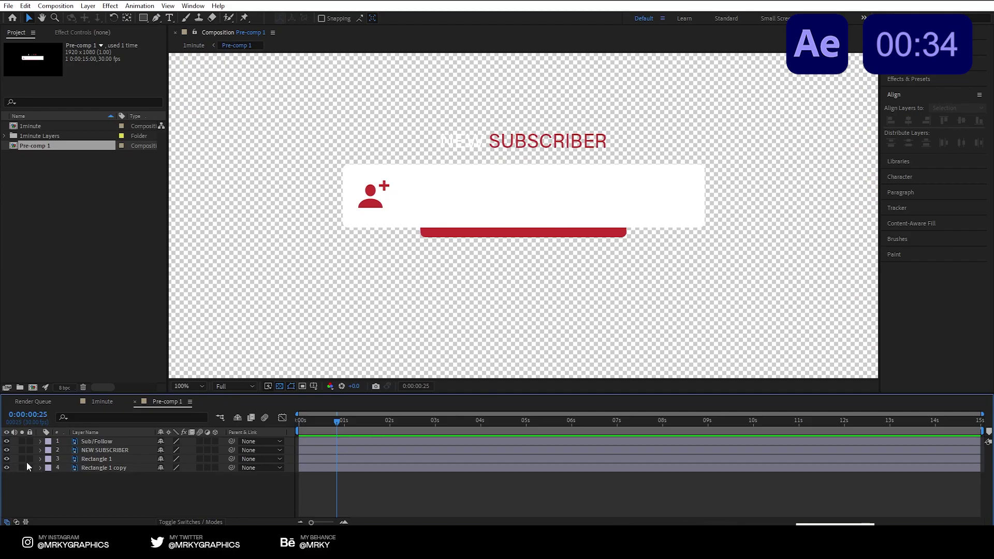
Step: Show the Rectangle 1 copy layer and start Position and Opacity keyframes on it
{"action": "left_click", "coordinate": [6, 459]}
{"action": "left_click", "coordinate": [6, 459]}
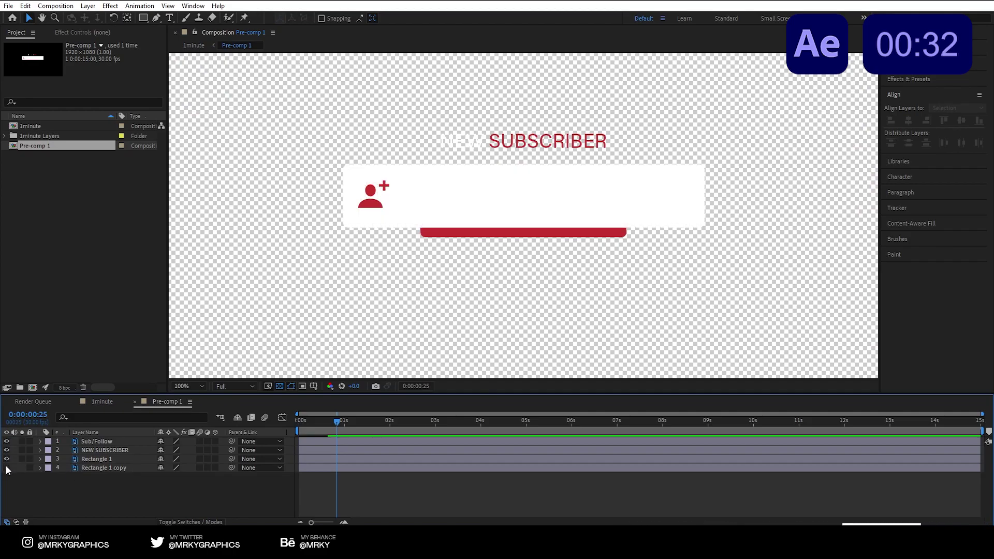
{"action": "left_click", "coordinate": [7, 467]}
{"action": "left_click", "coordinate": [98, 467]}
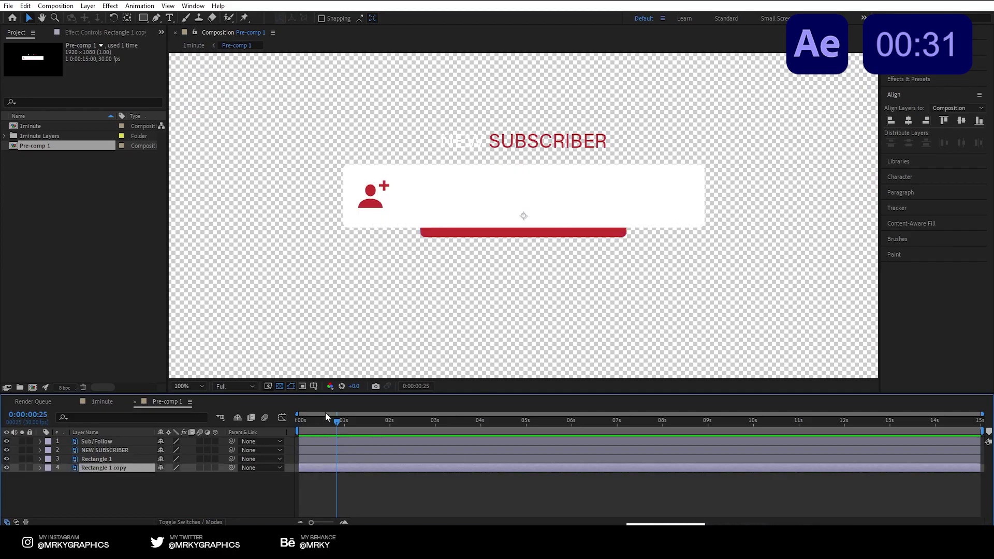
{"action": "left_click", "coordinate": [41, 468]}
{"action": "left_click", "coordinate": [66, 486]}
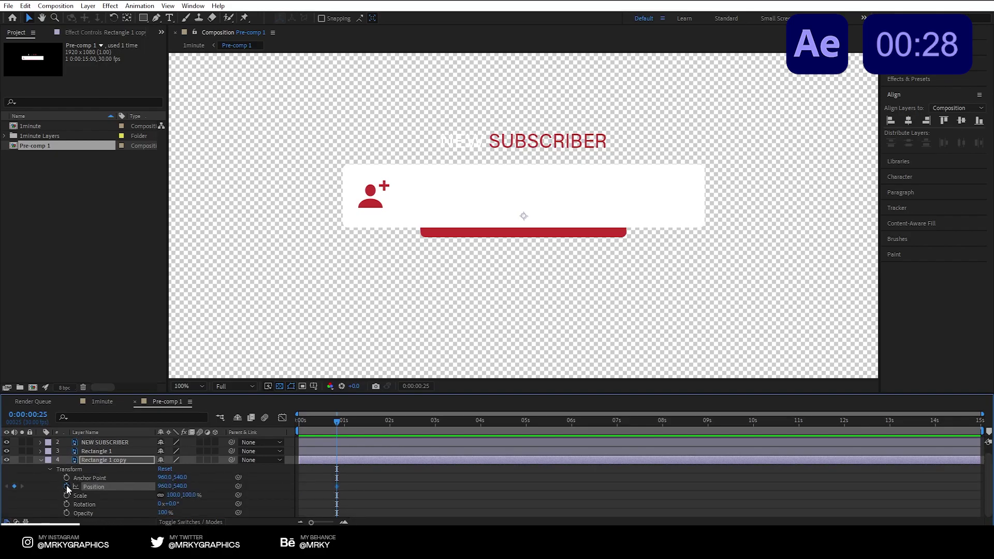
{"action": "left_click", "coordinate": [67, 512]}
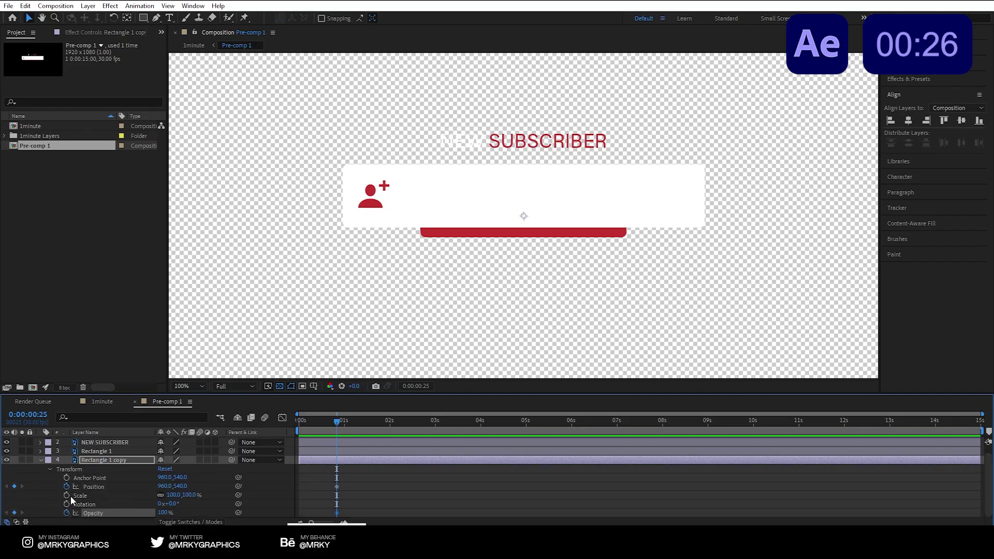
Step: Start the red bar at 960,507 behind the card with 0% opacity
{"action": "left_click", "coordinate": [14, 486]}
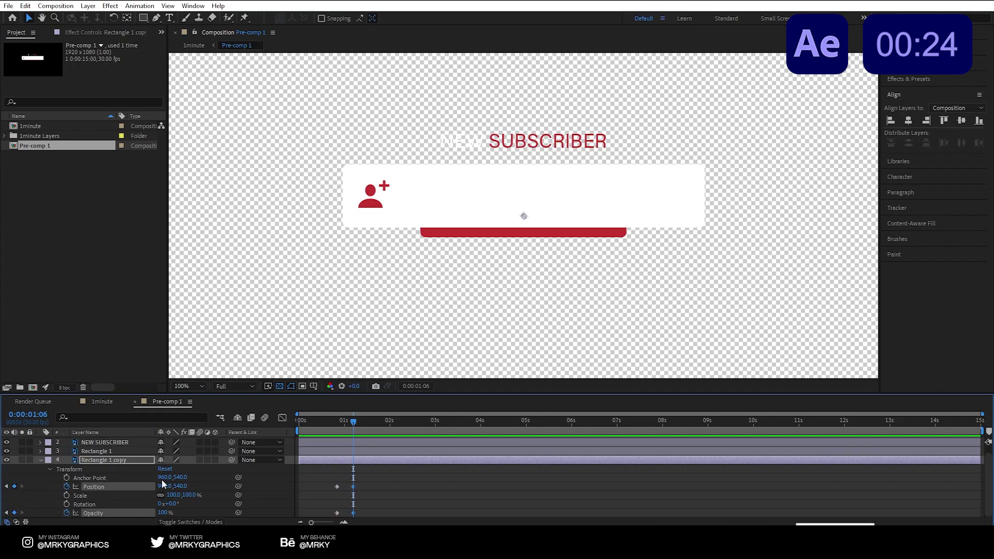
{"action": "left_click_drag", "start_coordinate": [345, 425], "coordinate": [337, 424]}
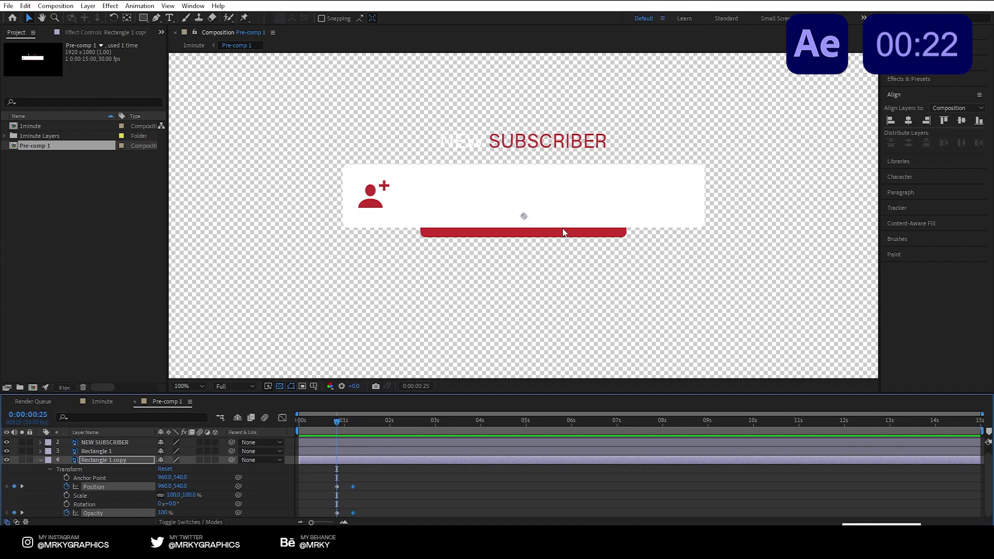
{"action": "left_click_drag", "start_coordinate": [563, 232], "coordinate": [564, 215]}
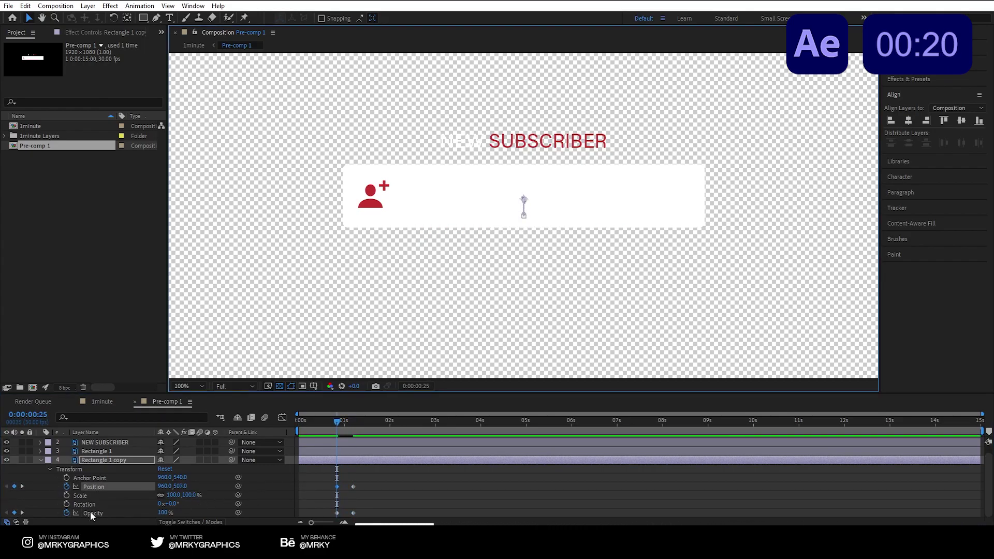
{"action": "type", "text": "0"}
{"action": "key", "text": "Return"}
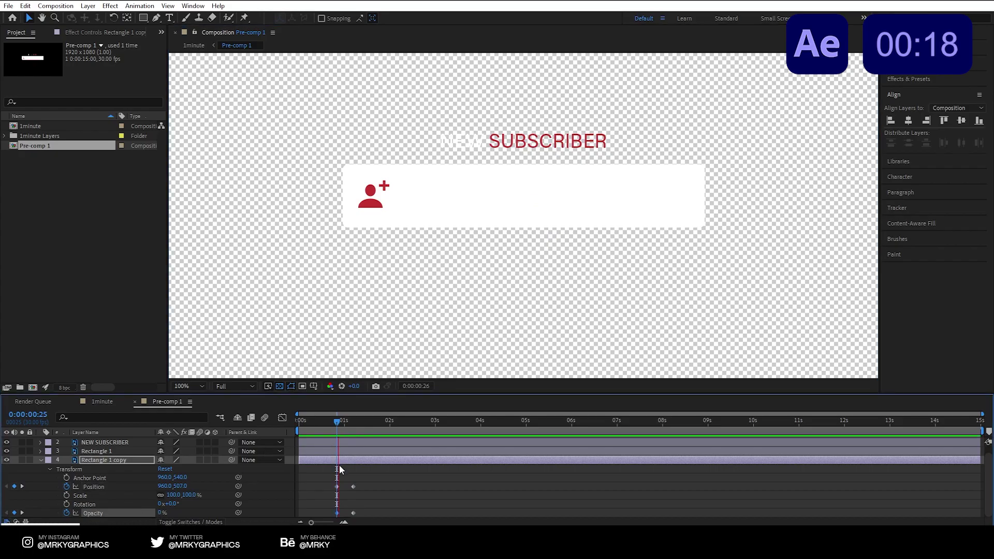
Step: Apply Easy Ease to the red bar's position and opacity keyframes
{"action": "mouse_move", "coordinate": [336, 467]}
{"action": "left_mouse_down"}
{"action": "mouse_move", "coordinate": [371, 466]}
{"action": "mouse_move", "coordinate": [322, 511]}
{"action": "left_mouse_up"}
{"action": "right_click", "coordinate": [353, 487]}
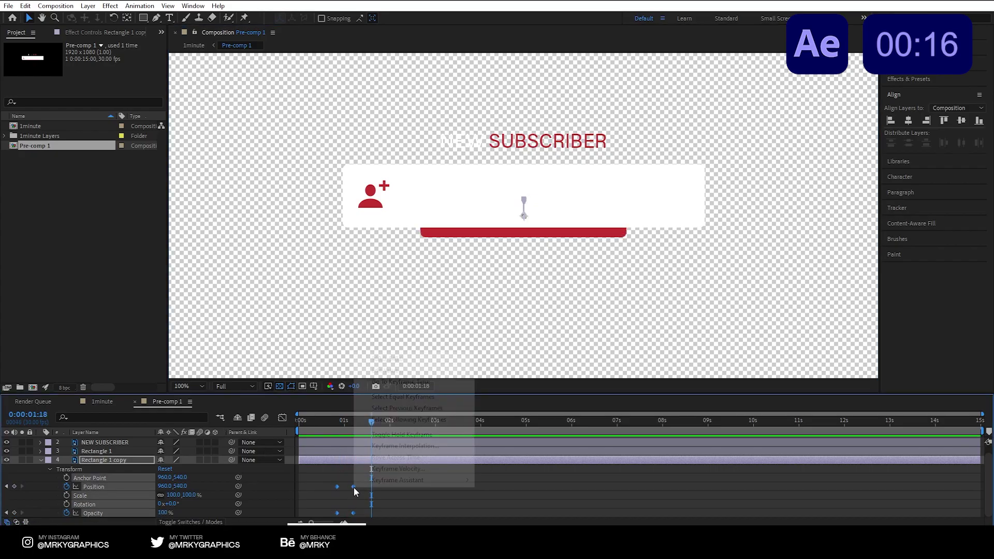
{"action": "mouse_move", "coordinate": [440, 480]}
{"action": "left_click", "coordinate": [502, 412]}
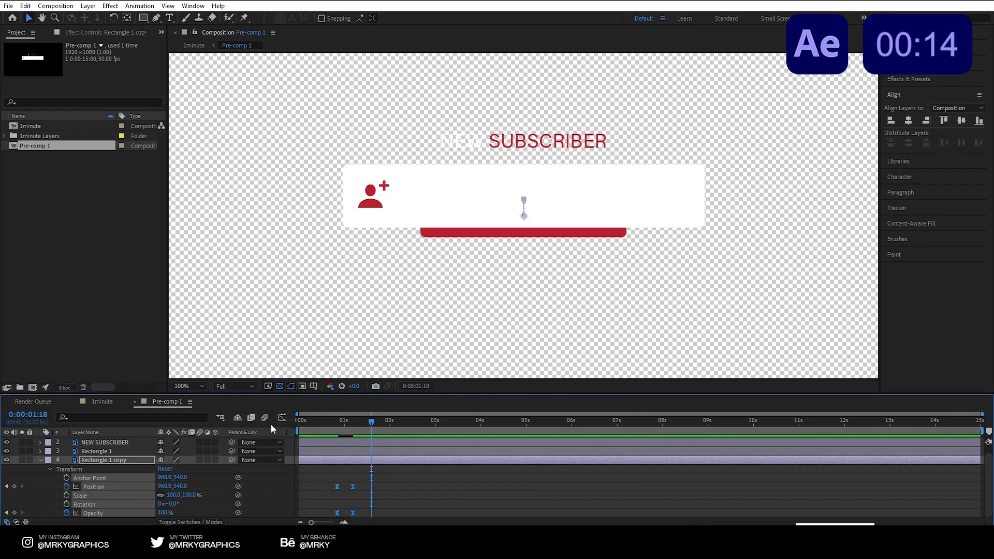
{"action": "left_click", "coordinate": [282, 417]}
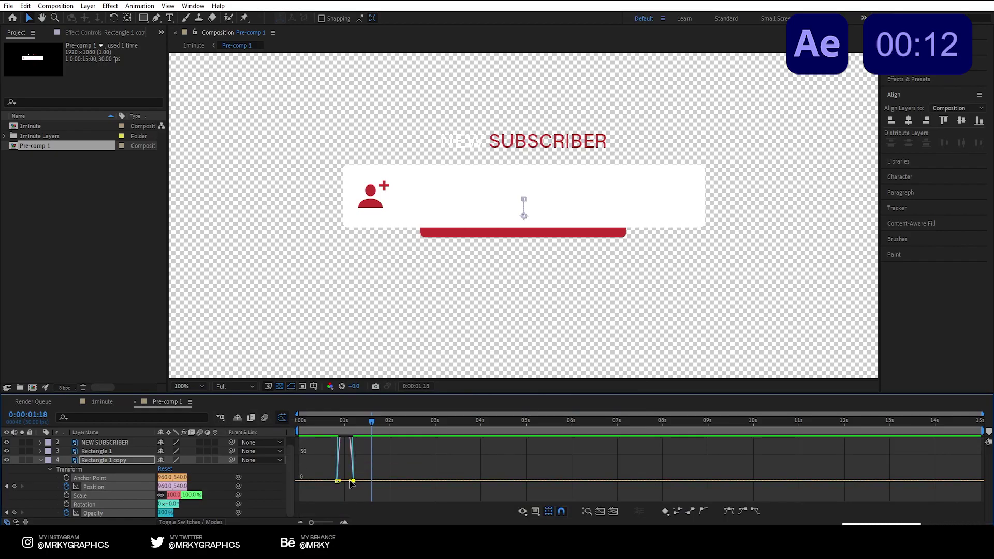
{"action": "left_click", "coordinate": [282, 417]}
Step: Preview the full alert animation in the 1minute composition several times
{"action": "left_click", "coordinate": [102, 401]}
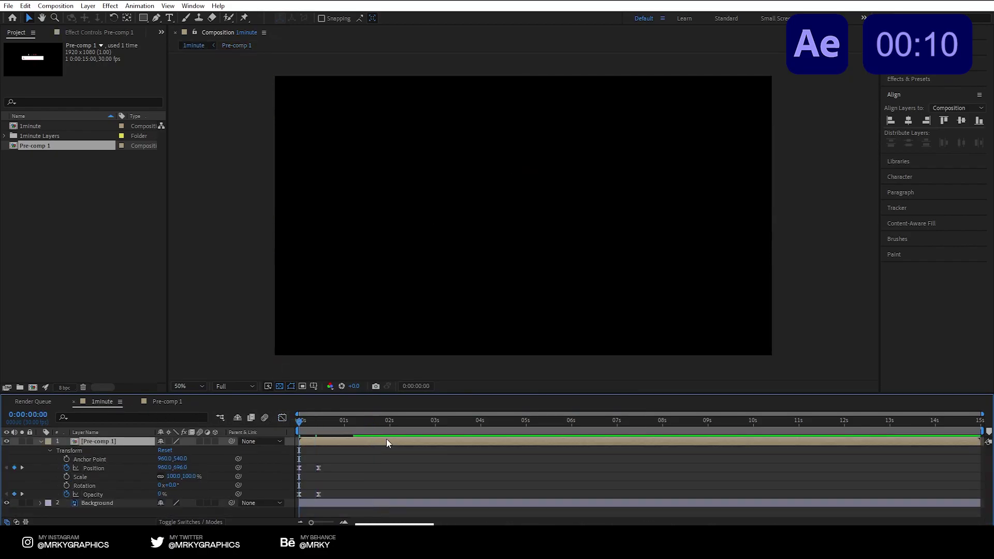
{"action": "key", "text": "space"}
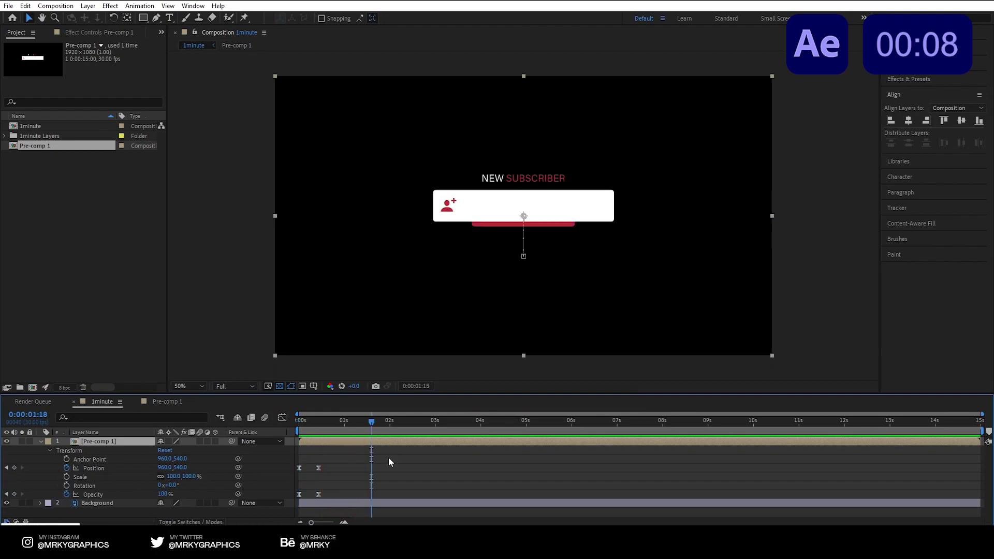
{"action": "key", "text": "space"}
{"action": "key", "text": "space"}
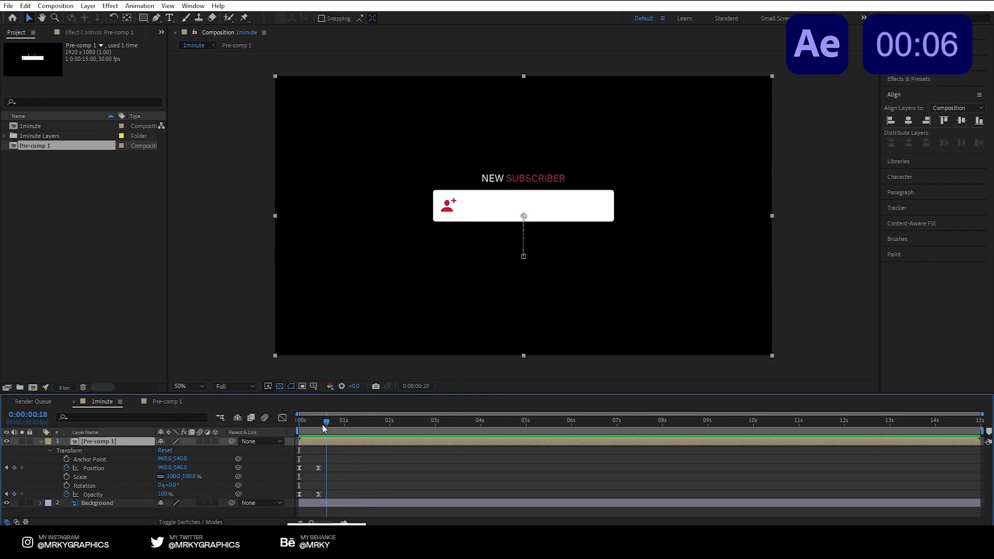
{"action": "key", "text": "space"}
{"action": "key", "text": "space"}
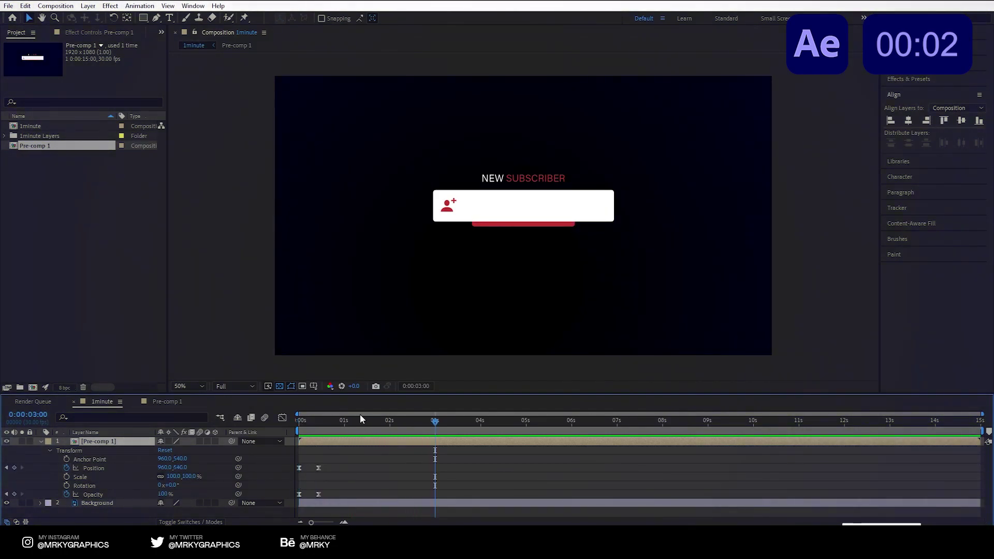
{"action": "key", "text": "space"}
{"action": "key", "text": "space"}
{"action": "key", "text": "space"}
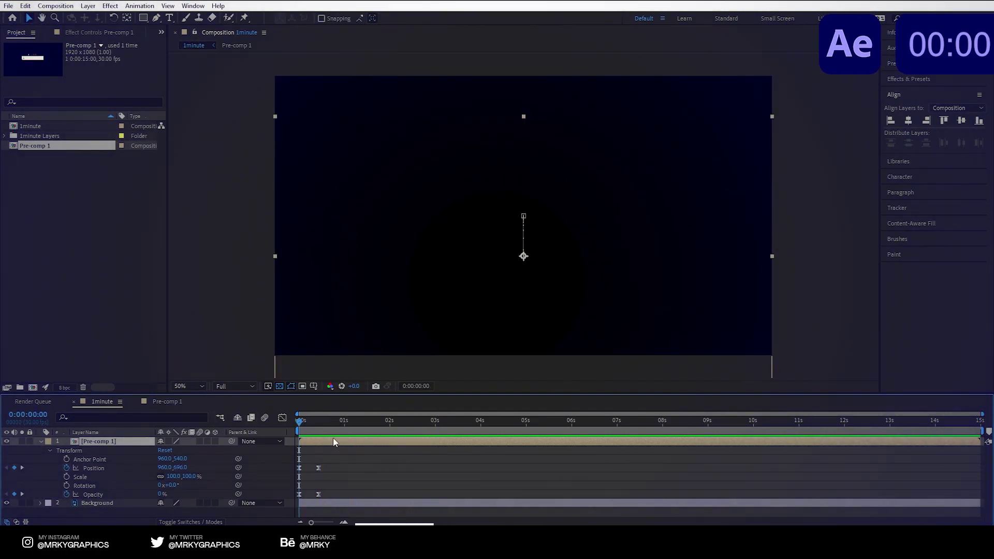
{"action": "key", "text": "space"}
{"action": "key", "text": "space"}
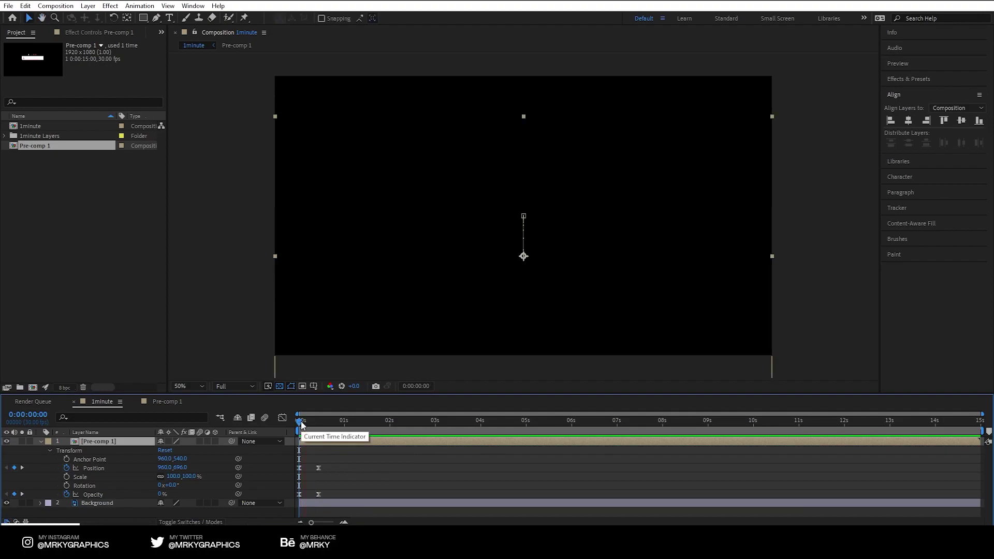
{"action": "key", "text": "space"}
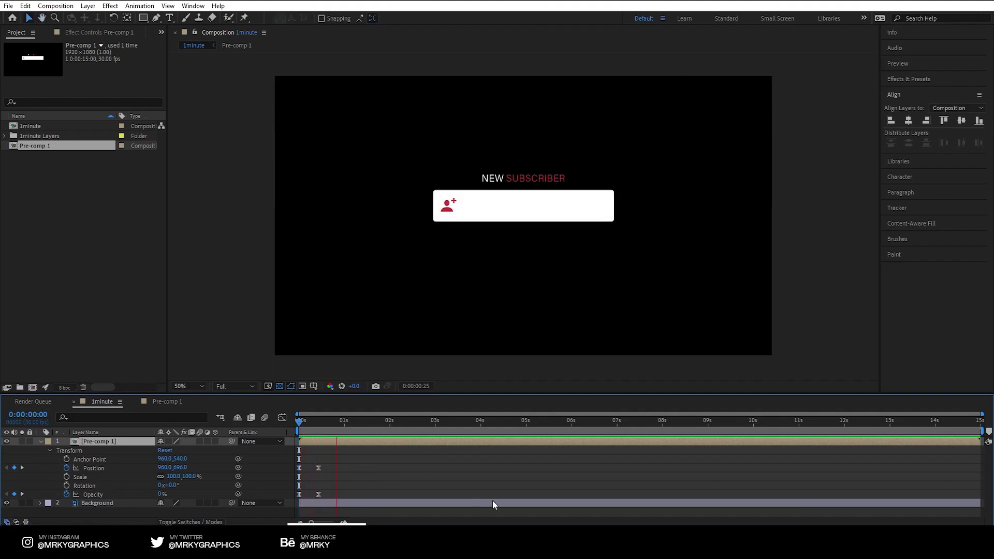
{"action": "key", "text": "space"}
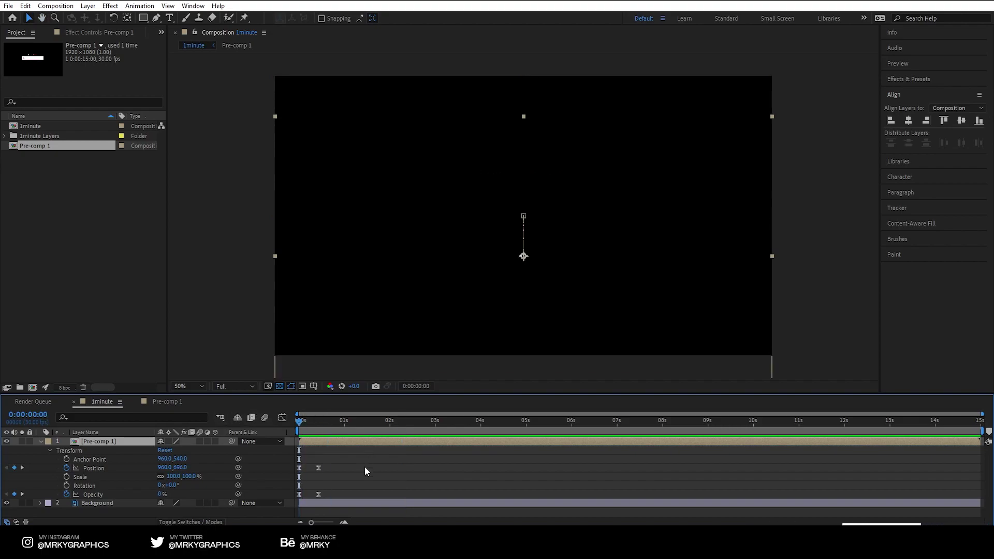
{"action": "left_click_drag", "start_coordinate": [299, 424], "coordinate": [371, 420]}
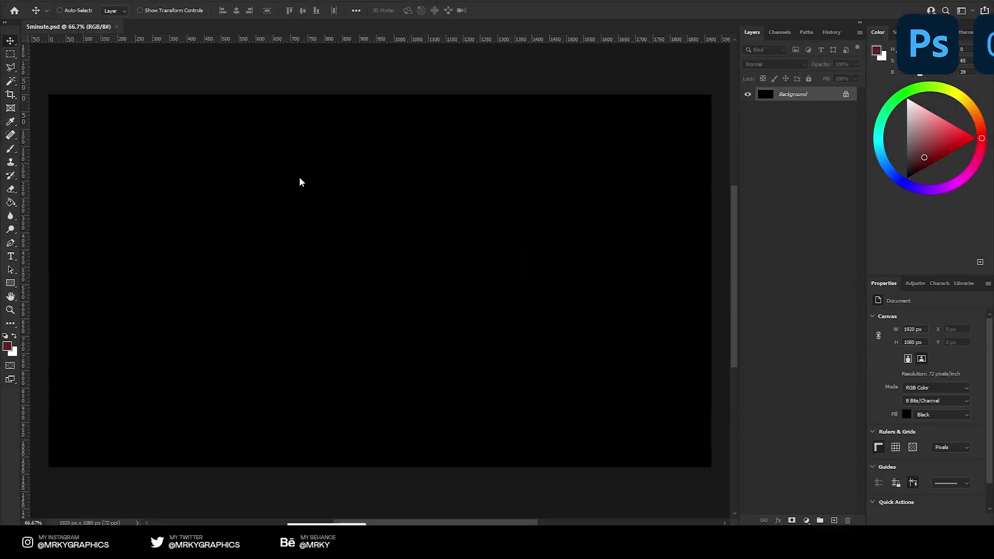
Step: Draw a wide white rectangle and centre it horizontally and vertically on the canvas
{"action": "left_click", "coordinate": [10, 283]}
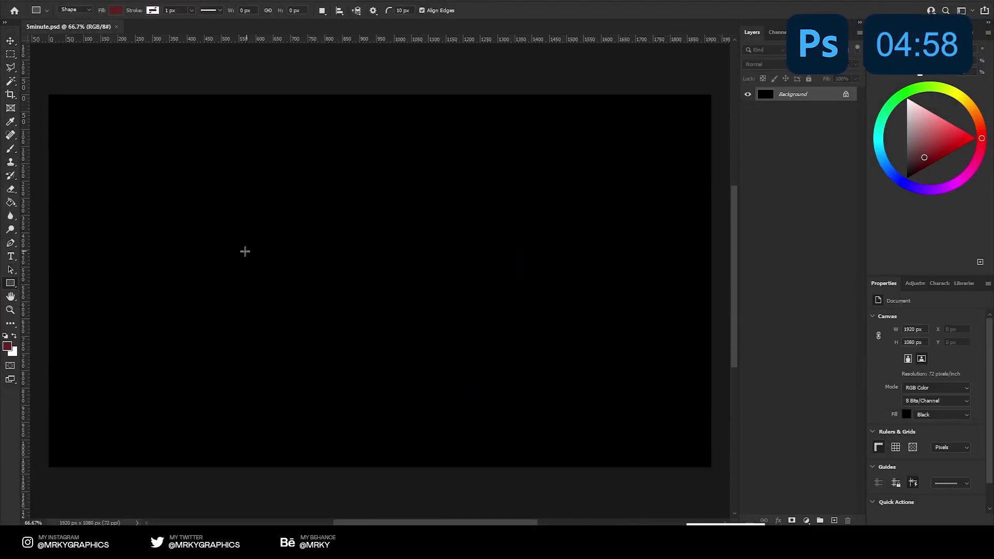
{"action": "left_click_drag", "start_coordinate": [238, 255], "coordinate": [494, 299]}
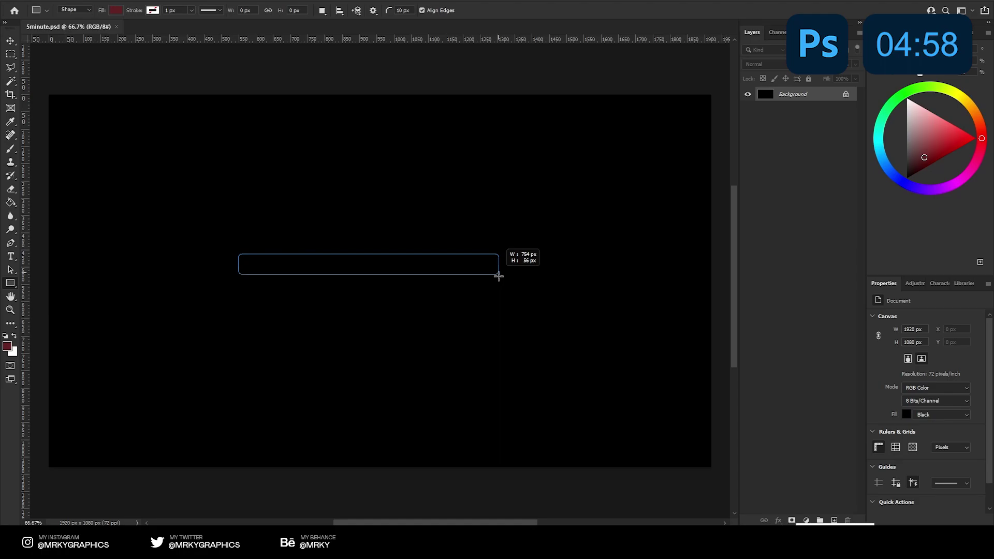
{"action": "left_click", "coordinate": [905, 393]}
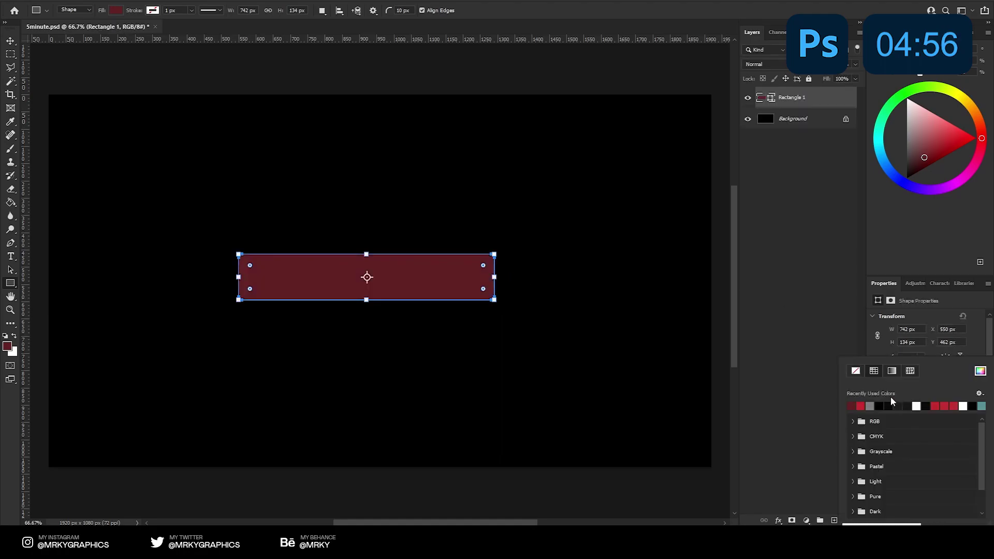
{"action": "left_click", "coordinate": [916, 405]}
{"action": "key", "text": "Return"}
{"action": "key", "text": "v"}
{"action": "key", "text": "ctrl+a"}
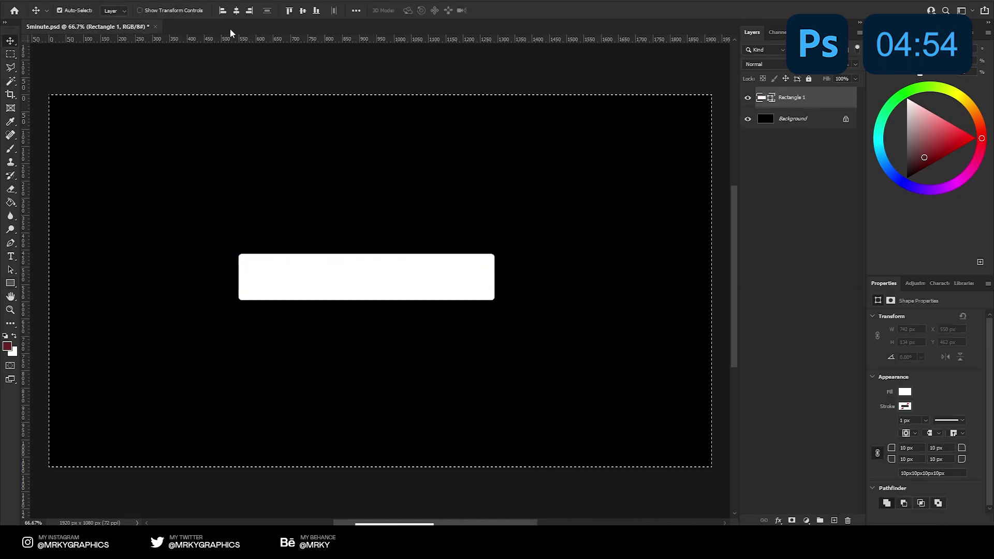
{"action": "left_click", "coordinate": [236, 10]}
{"action": "left_click", "coordinate": [303, 11]}
{"action": "scroll", "coordinate": [401, 251], "scroll_direction": "up", "scroll_amount": 1}
Step: Round all the bar's corners to a 56 px radius
{"action": "key", "text": "ctrl+t"}
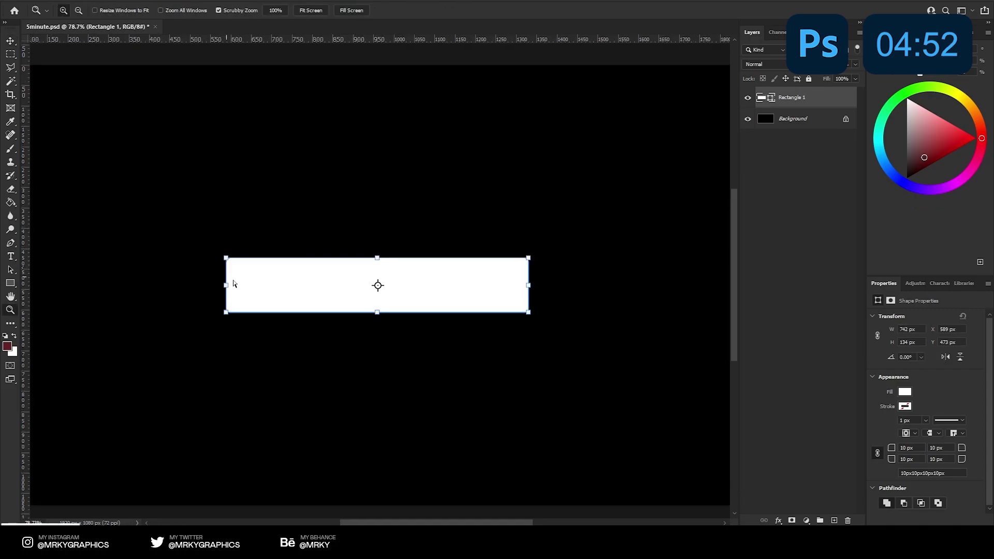
{"action": "key", "text": "Return"}
{"action": "left_click", "coordinate": [906, 448]}
{"action": "type", "text": "56"}
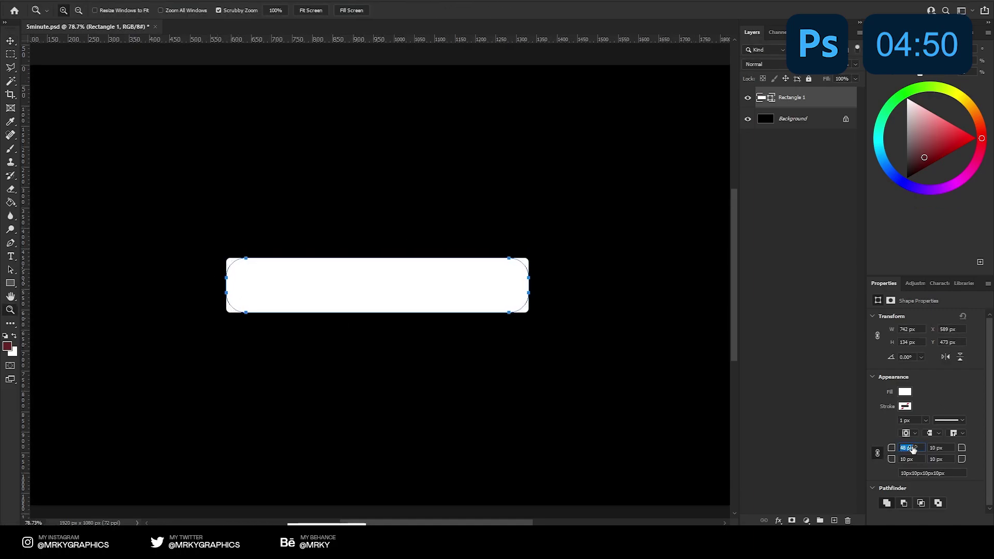
{"action": "key", "text": "Return"}
{"action": "scroll", "coordinate": [335, 264], "scroll_direction": "up", "scroll_amount": 3}
{"action": "scroll", "coordinate": [337, 259], "scroll_direction": "down", "scroll_amount": 5}
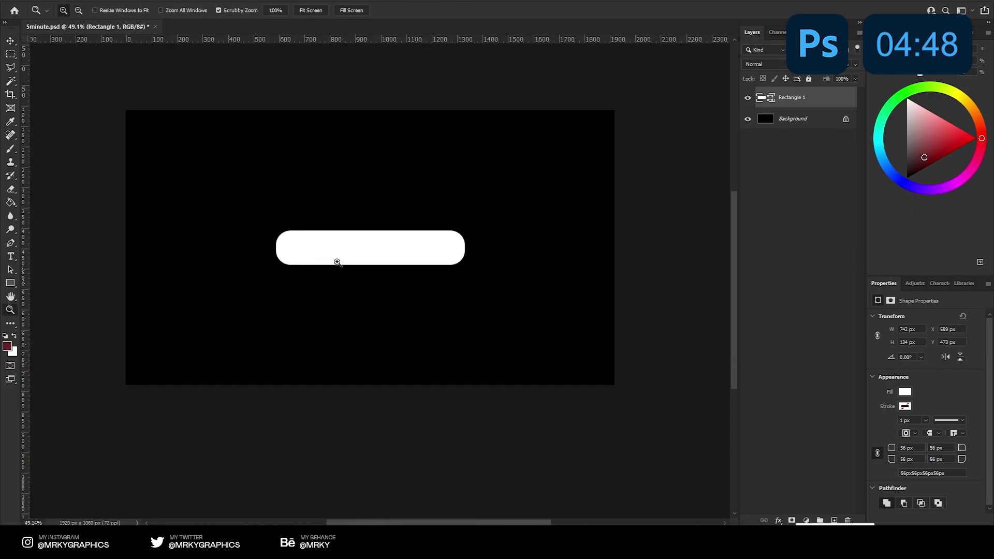
{"action": "scroll", "coordinate": [381, 204], "scroll_direction": "up", "scroll_amount": 2}
{"action": "scroll", "coordinate": [288, 189], "scroll_direction": "up", "scroll_amount": 3}
{"action": "left_click", "coordinate": [10, 41]}
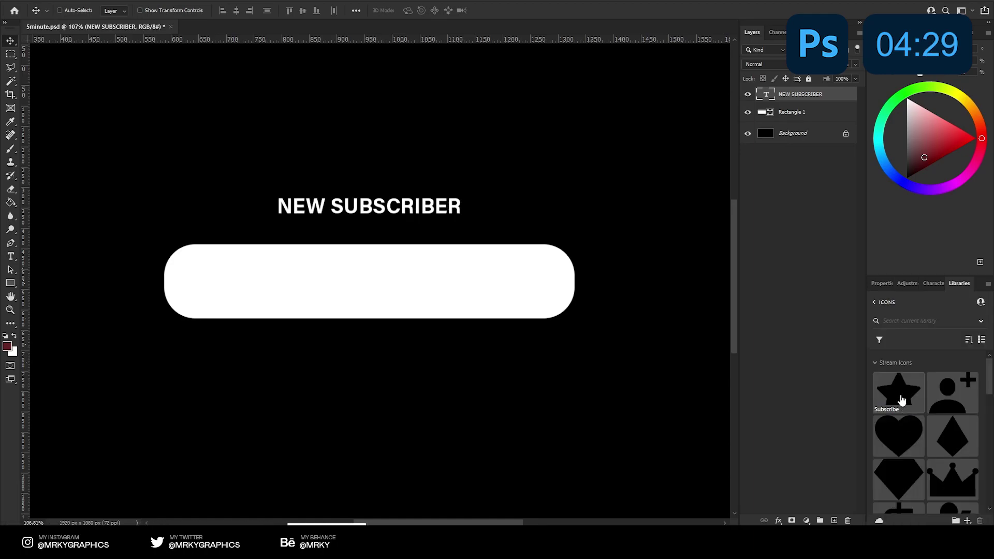
Step: Place the Subscribe star from Libraries at the pill's centre and scale it down
{"action": "left_click_drag", "start_coordinate": [899, 394], "coordinate": [326, 230]}
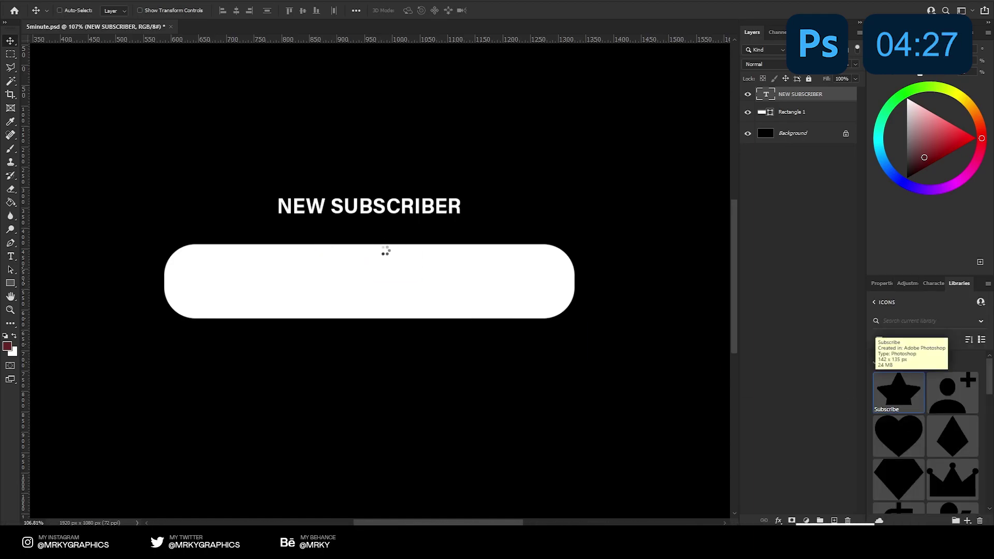
{"action": "left_click_drag", "start_coordinate": [386, 251], "coordinate": [379, 282]}
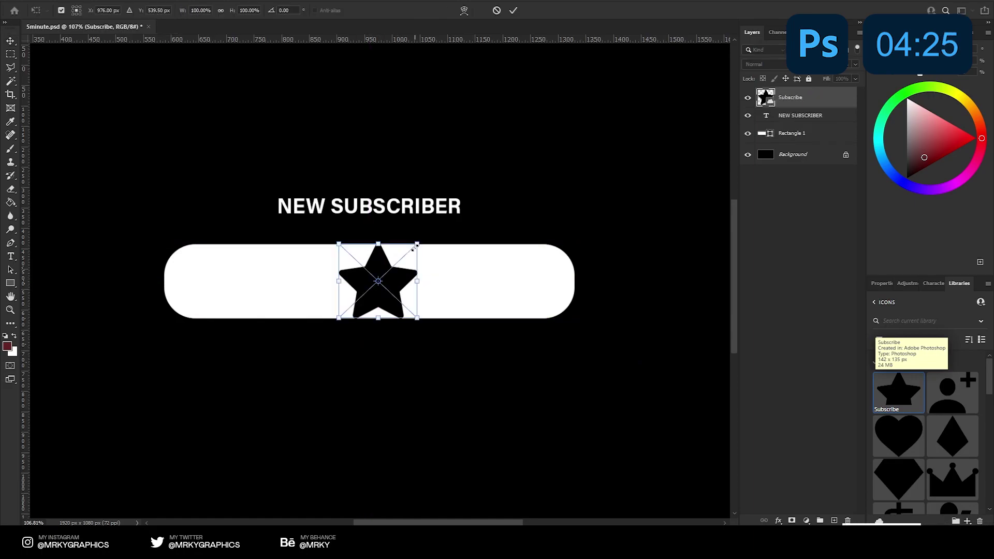
{"action": "left_click_drag", "start_coordinate": [414, 248], "coordinate": [397, 264]}
{"action": "key", "text": "Return"}
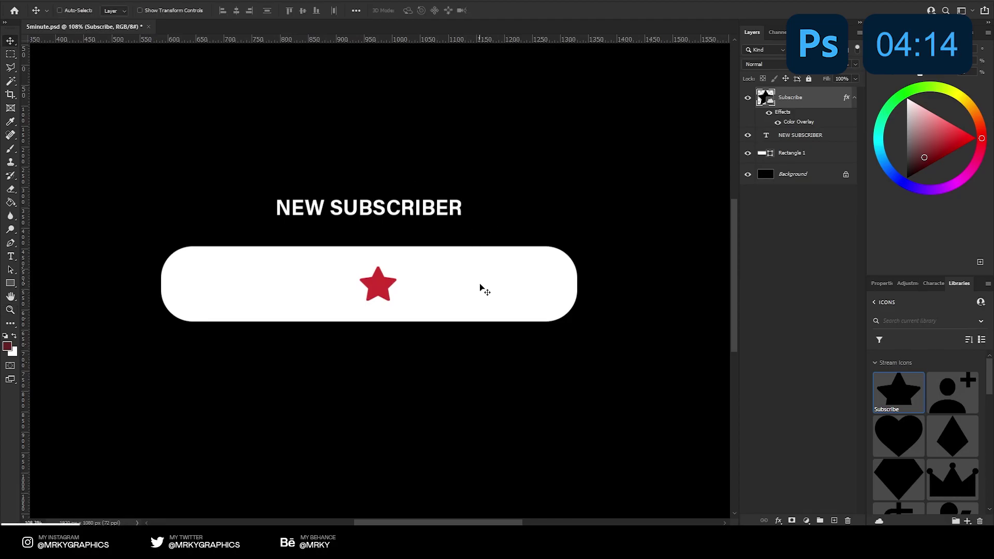
Step: Clear the Subscribe star layer's style so the star turns black
{"action": "left_click", "coordinate": [818, 155]}
{"action": "double_click", "coordinate": [823, 153]}
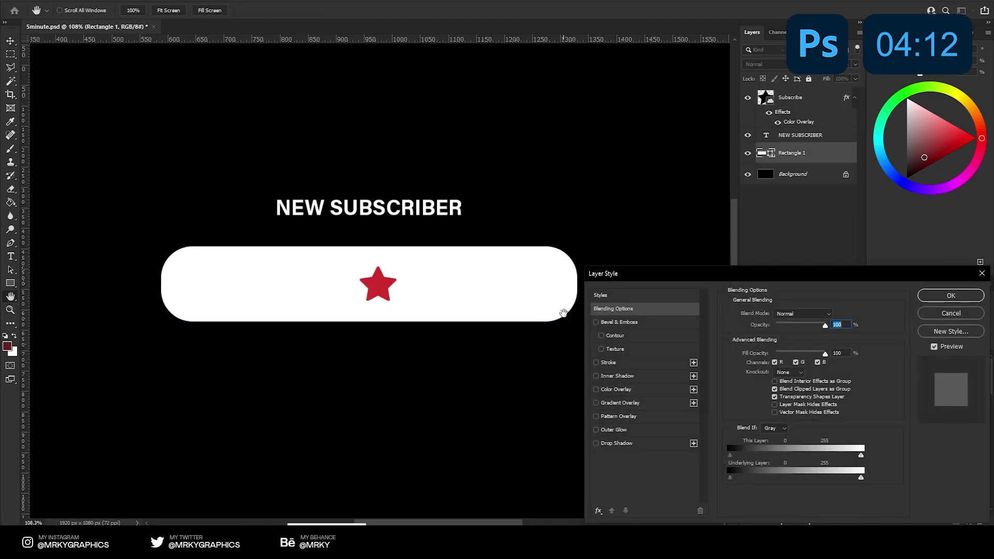
{"action": "key", "text": "Escape"}
{"action": "left_click", "coordinate": [815, 101]}
{"action": "right_click", "coordinate": [815, 105]}
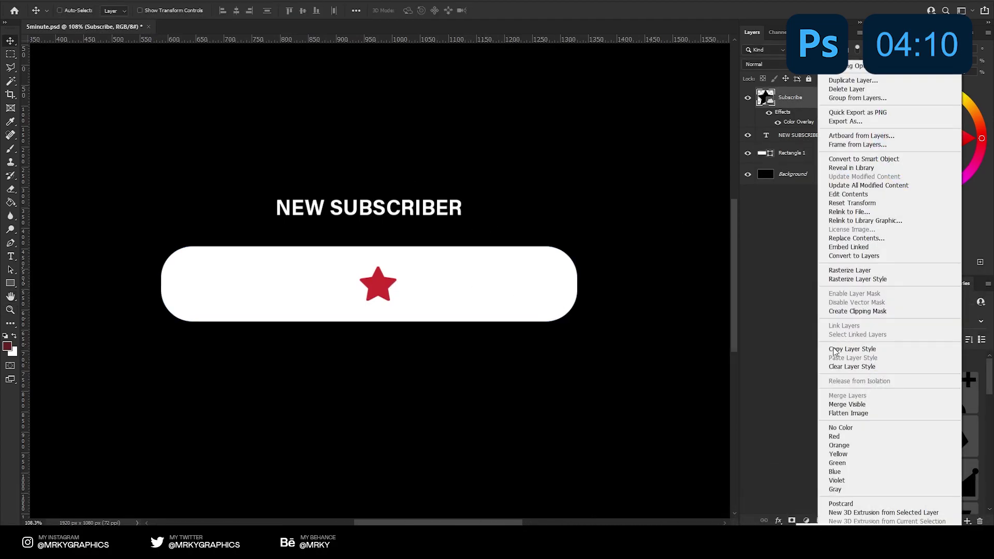
{"action": "left_click", "coordinate": [849, 365]}
{"action": "scroll", "coordinate": [188, 273], "scroll_direction": "up", "scroll_amount": 3}
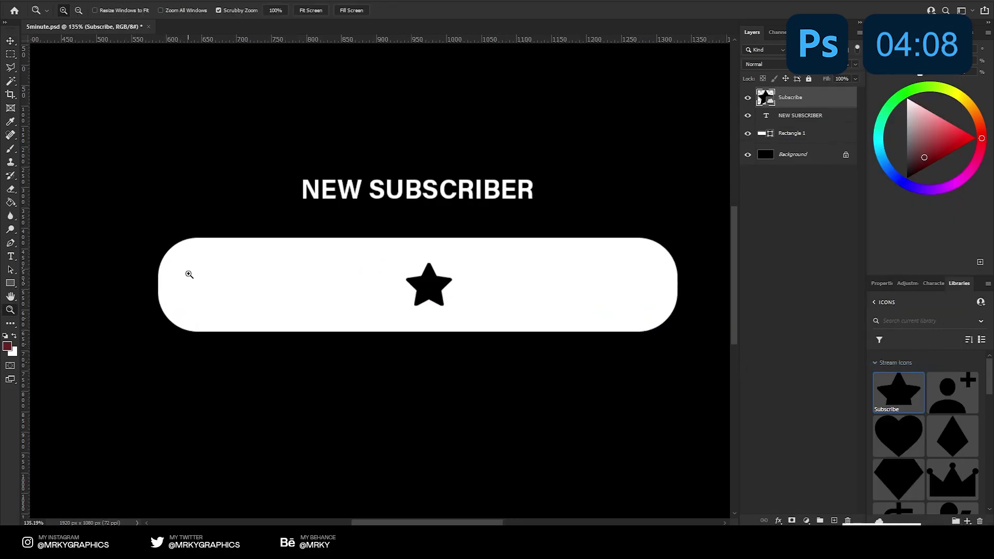
{"action": "left_click", "coordinate": [10, 283]}
Step: Draw a red circle around the star and shrink the star to fit inside it
{"action": "left_click", "coordinate": [35, 293]}
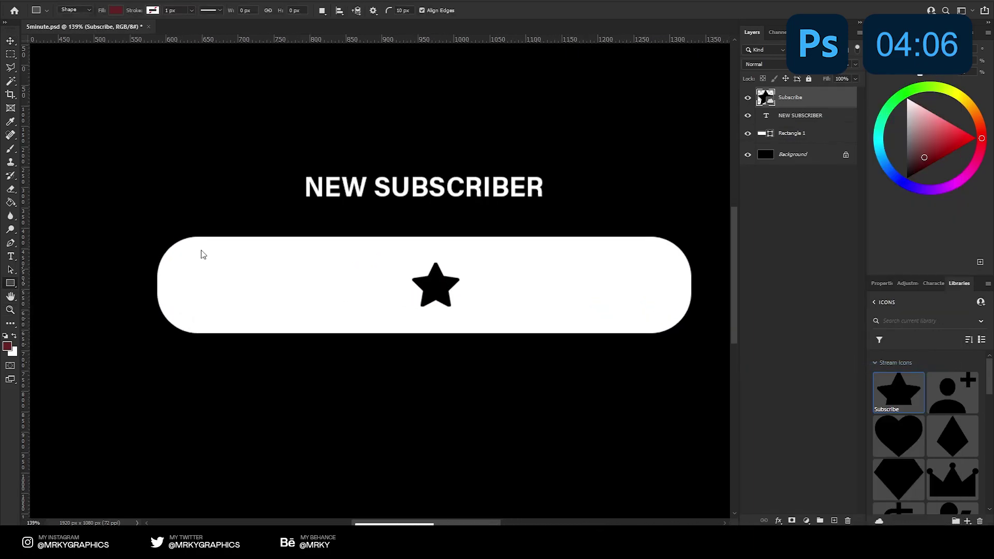
{"action": "left_click_drag", "start_coordinate": [197, 244], "coordinate": [272, 316]}
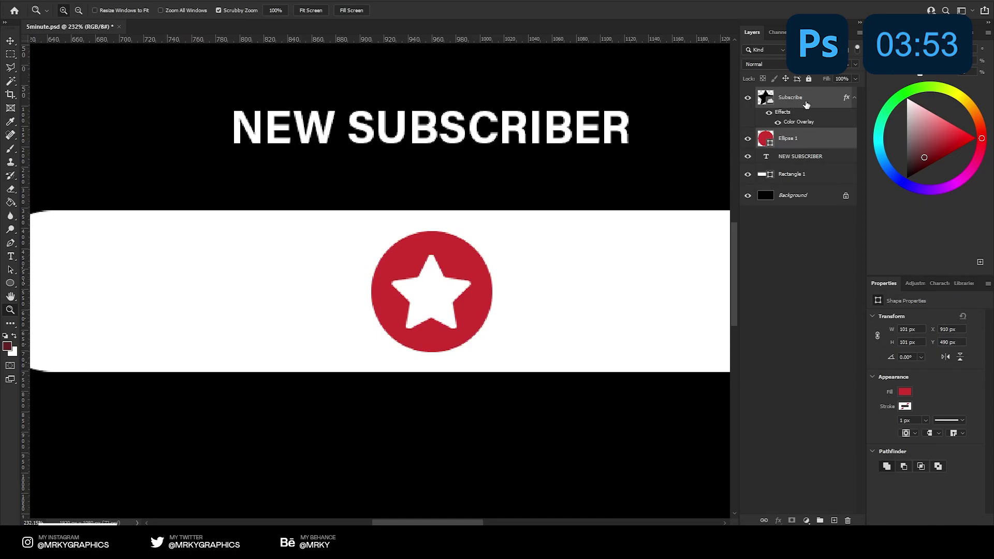
{"action": "left_click", "coordinate": [806, 105]}
{"action": "key", "text": "ctrl+t"}
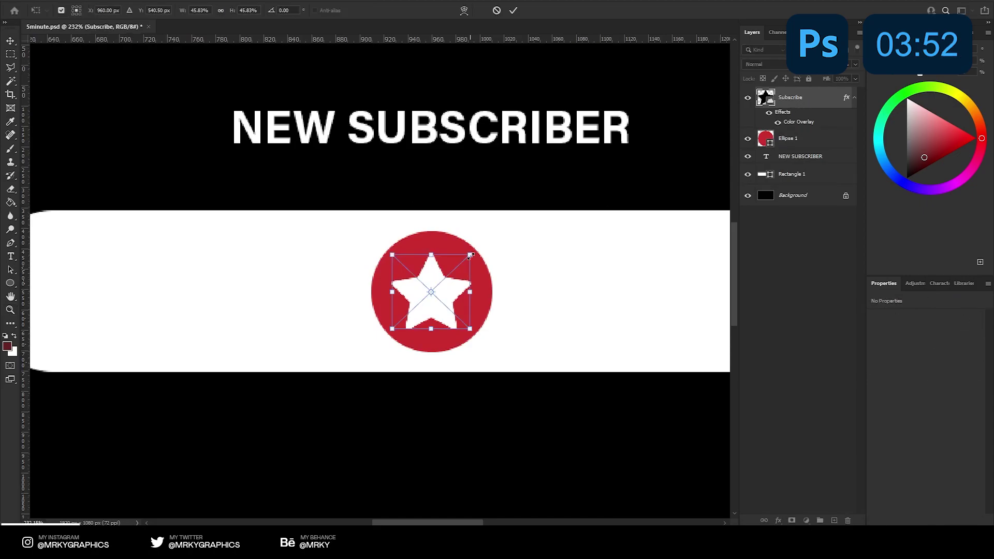
{"action": "left_click_drag", "start_coordinate": [477, 240], "coordinate": [466, 251]}
{"action": "key", "text": "Return"}
Step: Give the star a white Colour Overlay and an Inner Shadow, then lift the badge onto the bar's edge
{"action": "scroll", "coordinate": [398, 312], "scroll_direction": "down", "scroll_amount": 5}
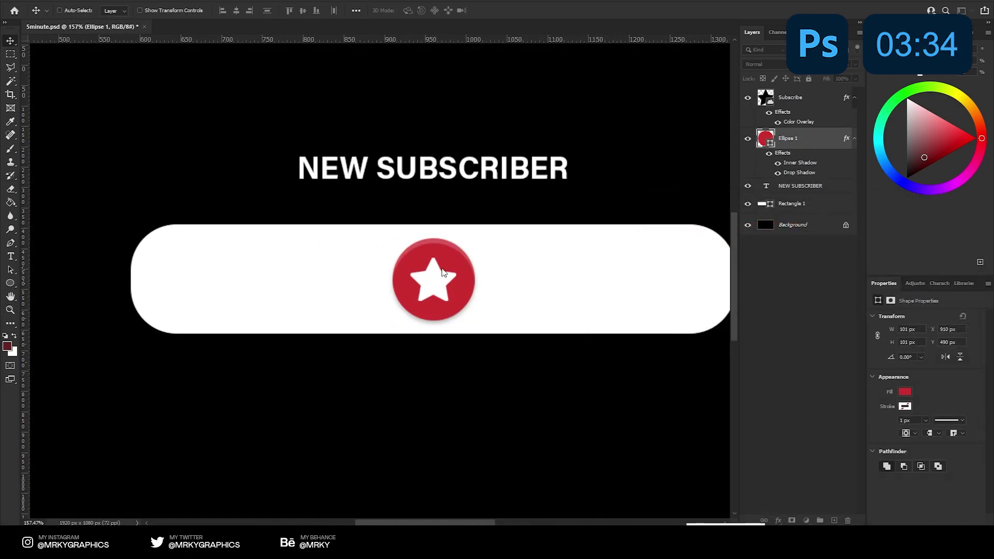
{"action": "scroll", "coordinate": [442, 272], "scroll_direction": "down", "scroll_amount": 3}
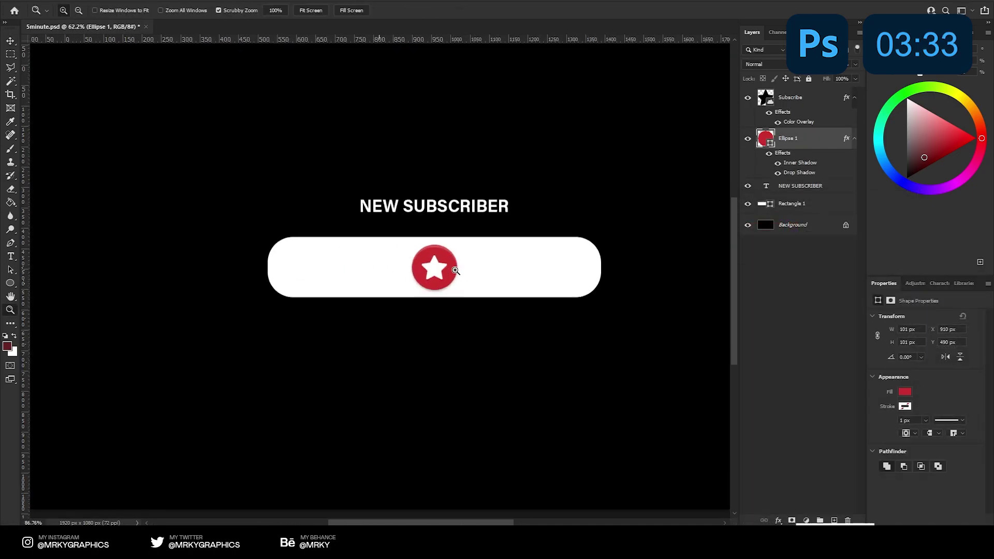
{"action": "scroll", "coordinate": [450, 269], "scroll_direction": "up", "scroll_amount": 3}
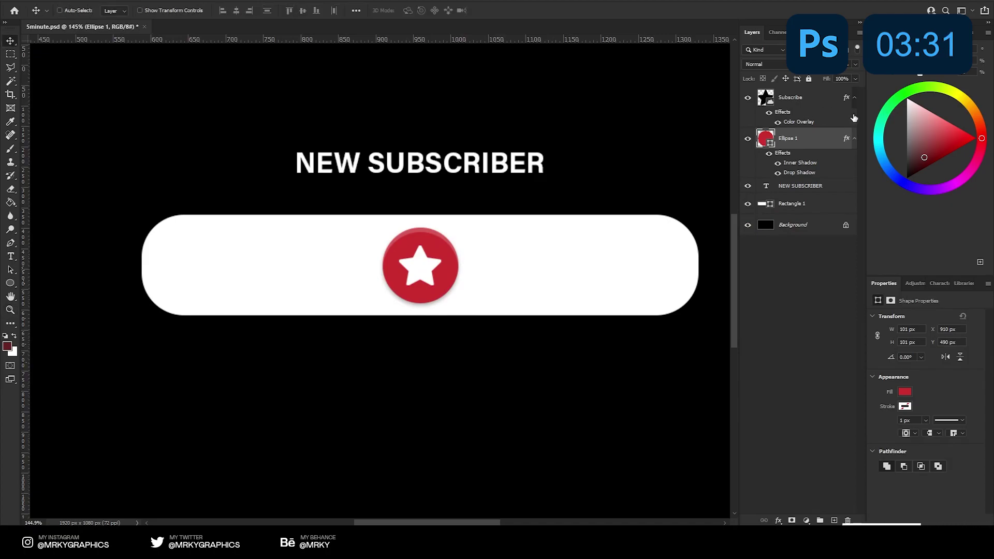
{"action": "left_click", "coordinate": [854, 98], "text": "alt"}
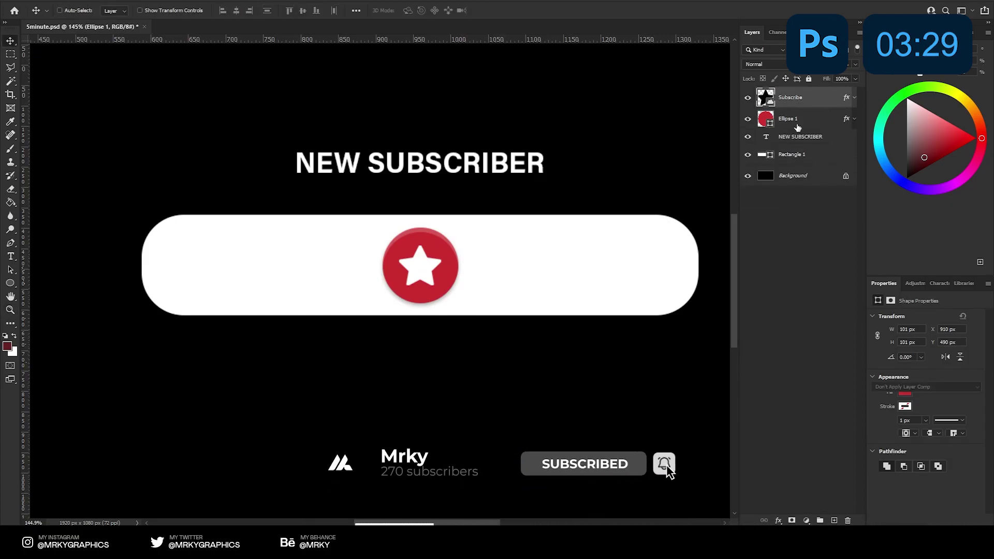
{"action": "double_click", "coordinate": [813, 98]}
{"action": "left_click", "coordinate": [615, 389]}
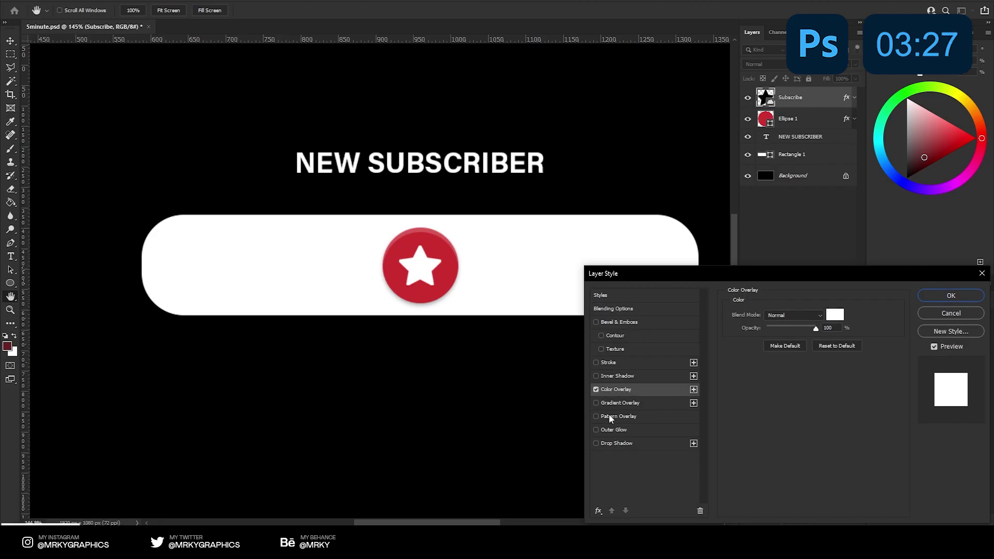
{"action": "left_click", "coordinate": [617, 376]}
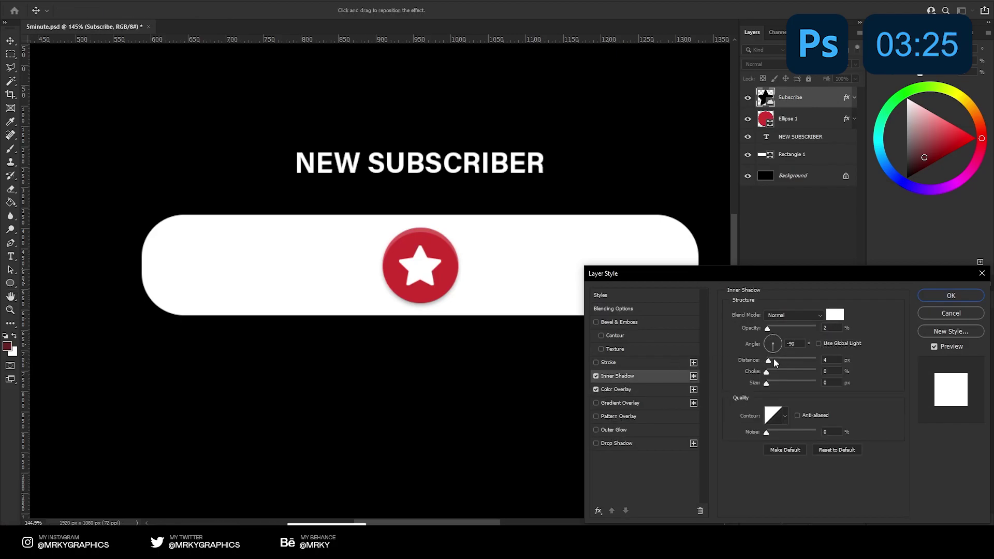
{"action": "left_click", "coordinate": [834, 315]}
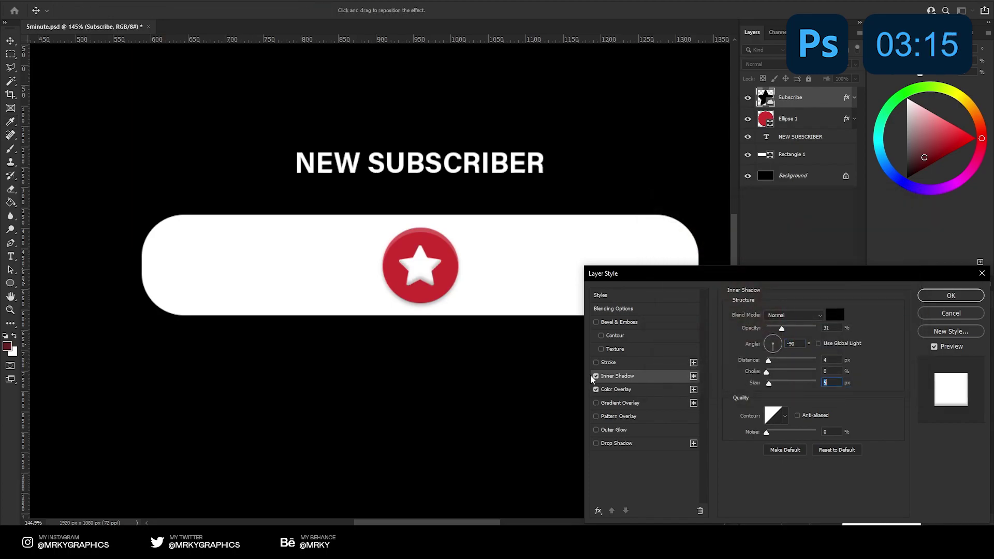
{"action": "key", "text": "Return"}
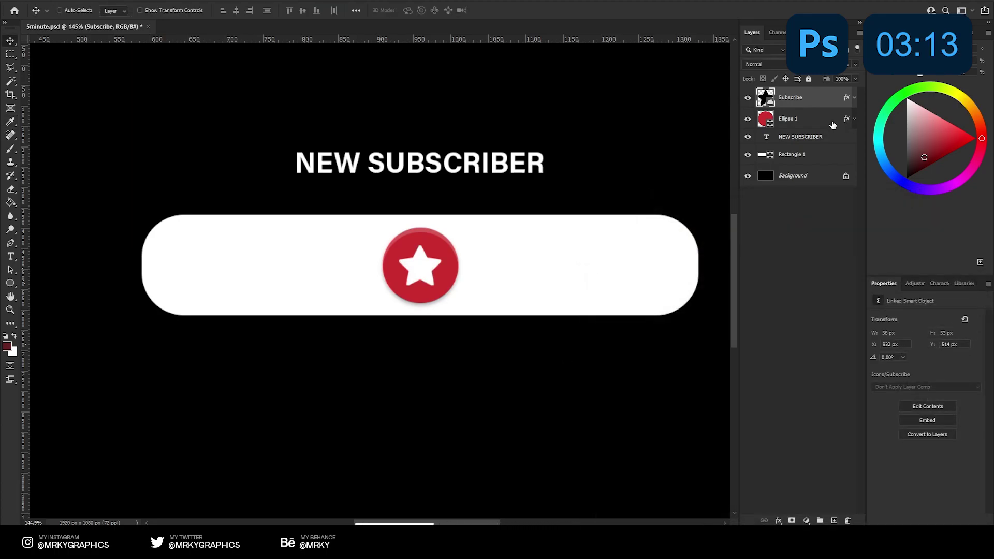
{"action": "mouse_move", "coordinate": [389, 225]}
{"action": "left_mouse_down"}
{"action": "mouse_move", "coordinate": [172, 224]}
{"action": "mouse_move", "coordinate": [439, 222]}
{"action": "left_mouse_up"}
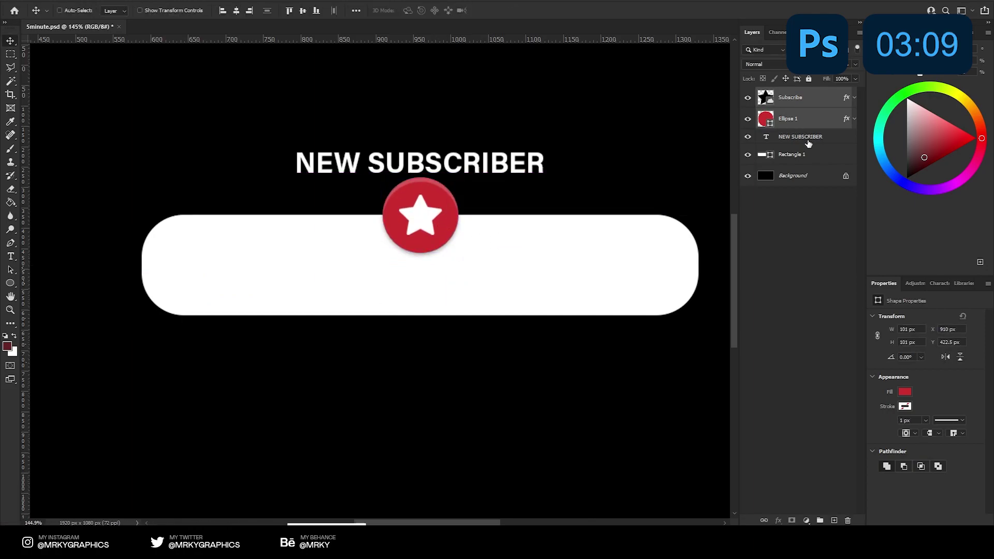
Step: Move the NEW SUBSCRIBER heading below the bar and recolour the word SUBSCRIBER
{"action": "left_click", "coordinate": [766, 140]}
{"action": "left_click_drag", "start_coordinate": [451, 153], "coordinate": [451, 377]}
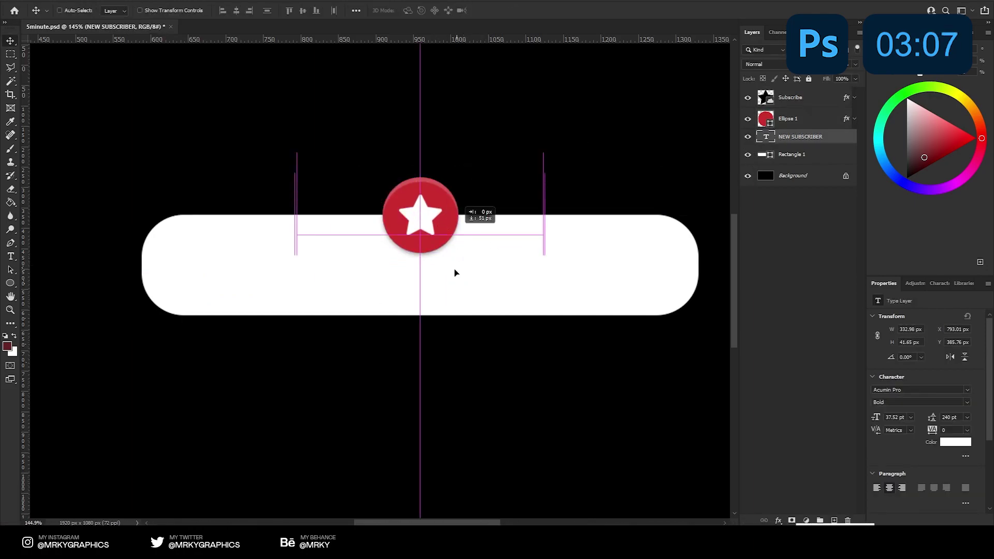
{"action": "double_click", "coordinate": [451, 387]}
{"action": "left_click", "coordinate": [414, 11]}
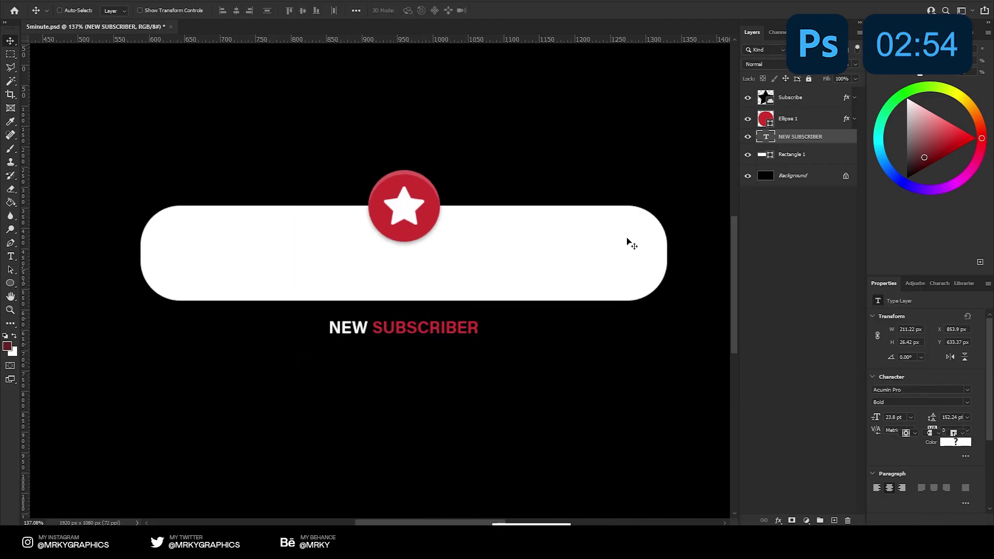
Step: Duplicate the white bar into a small pill behind the heading and add a Gradient Overlay to the main bar
{"action": "left_click_drag", "start_coordinate": [627, 244], "coordinate": [696, 318]}
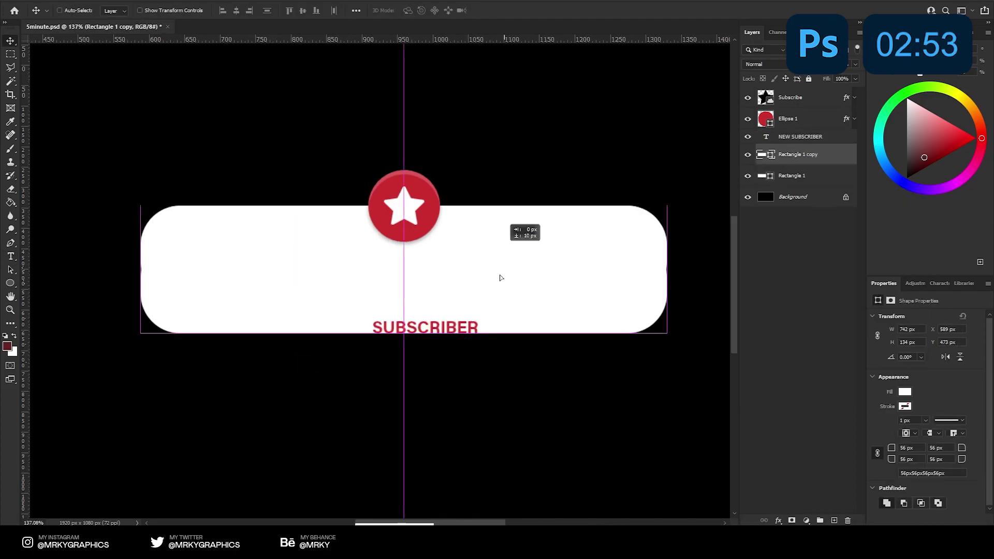
{"action": "key", "text": "ctrl+t"}
{"action": "mouse_move", "coordinate": [666, 357]}
{"action": "left_mouse_down"}
{"action": "mouse_move", "coordinate": [492, 356]}
{"action": "mouse_move", "coordinate": [513, 325]}
{"action": "left_mouse_up"}
{"action": "key", "text": "Return"}
{"action": "double_click", "coordinate": [352, 327]}
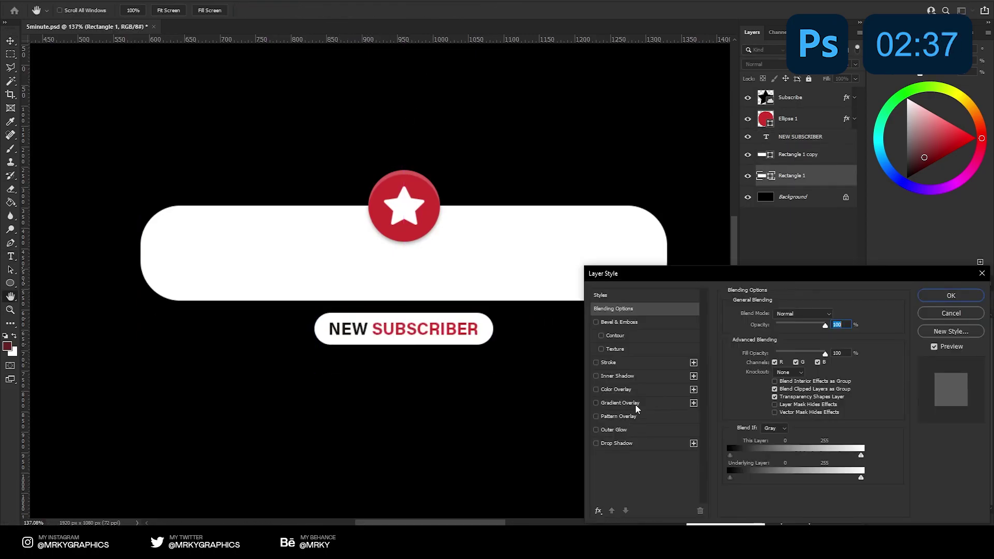
{"action": "left_click", "coordinate": [595, 403]}
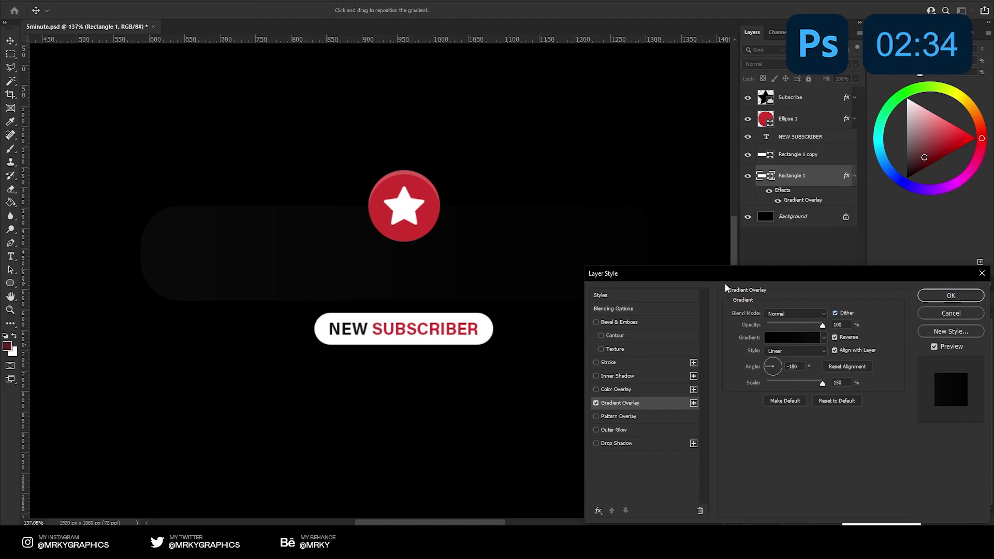
Step: Add a white #ffffff Inner Shadow to the dark gradient bar
{"action": "left_click_drag", "start_coordinate": [729, 273], "coordinate": [722, 315]}
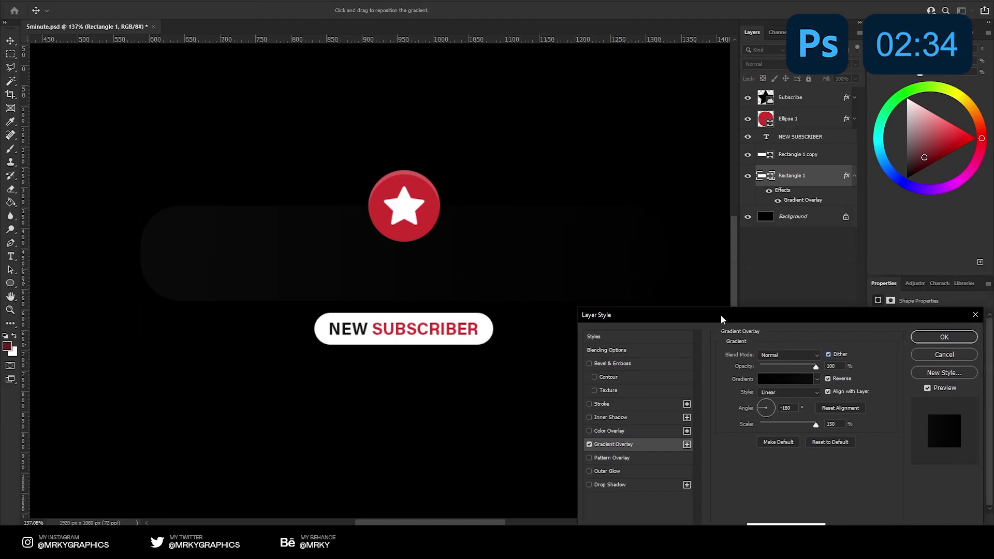
{"action": "left_click", "coordinate": [611, 417]}
{"action": "left_click", "coordinate": [827, 355]}
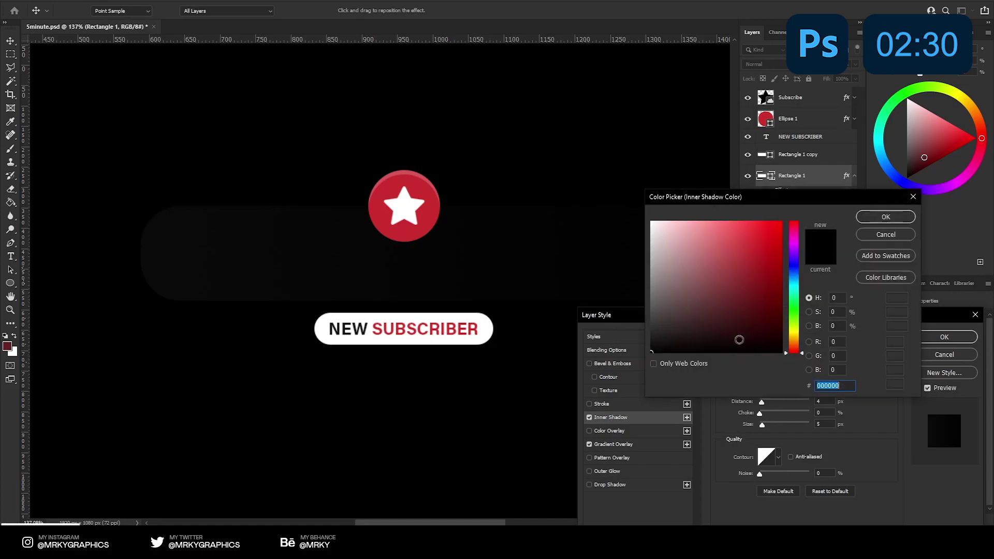
{"action": "type", "text": "ffffff"}
{"action": "key", "text": "Return"}
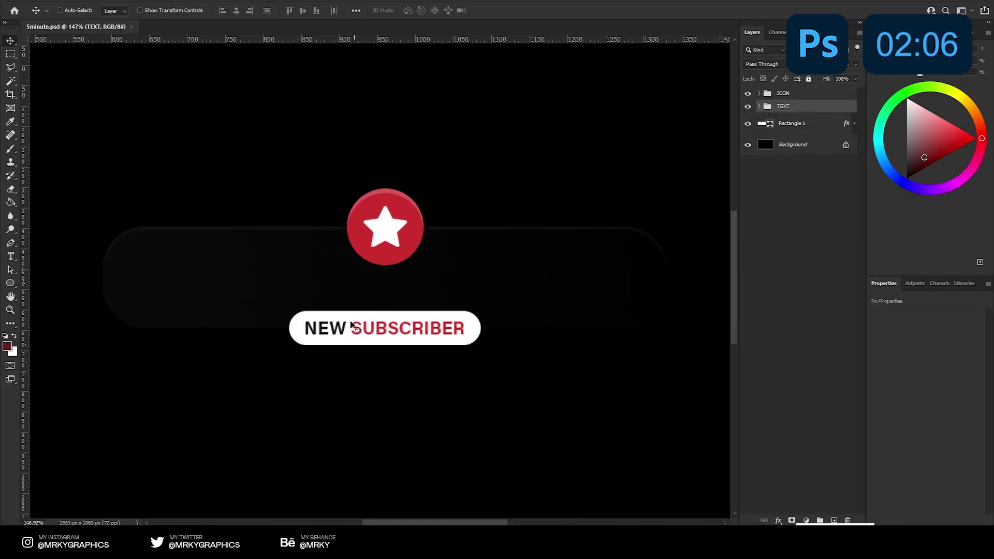
Step: Draw a red circle over the pill's left end and resize it into a bracket
{"action": "left_click_drag", "start_coordinate": [78, 265], "coordinate": [100, 243]}
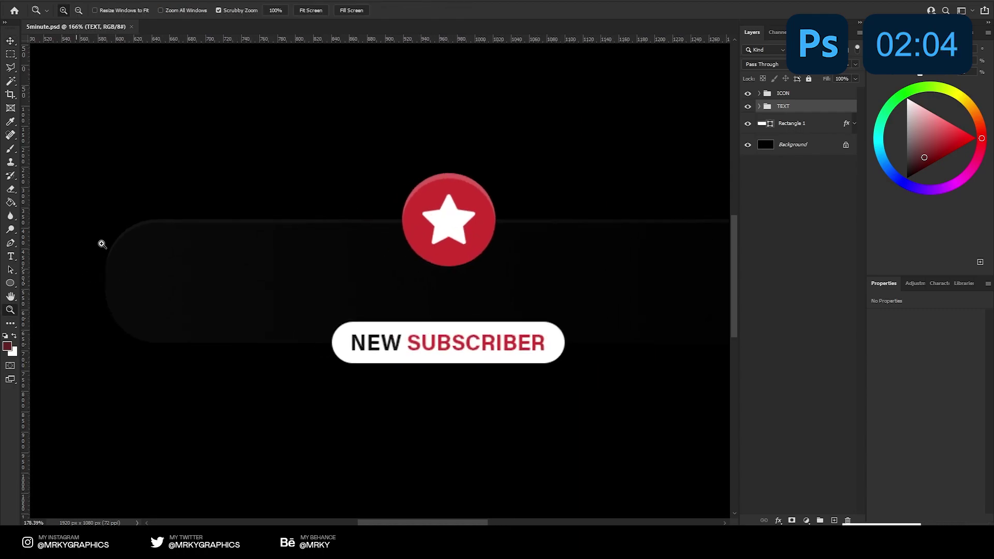
{"action": "left_click", "coordinate": [10, 283]}
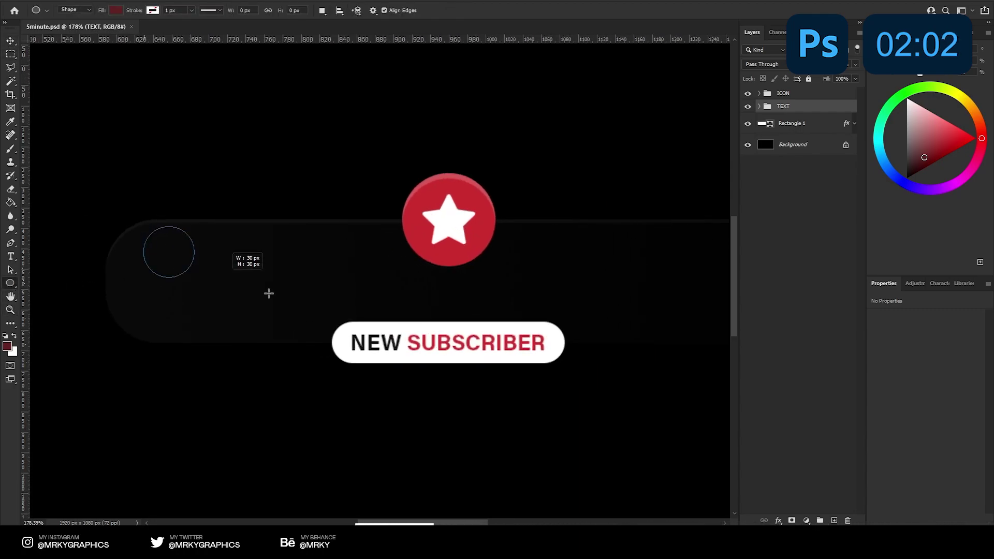
{"action": "left_click_drag", "start_coordinate": [144, 227], "coordinate": [250, 332]}
{"action": "left_click", "coordinate": [10, 40]}
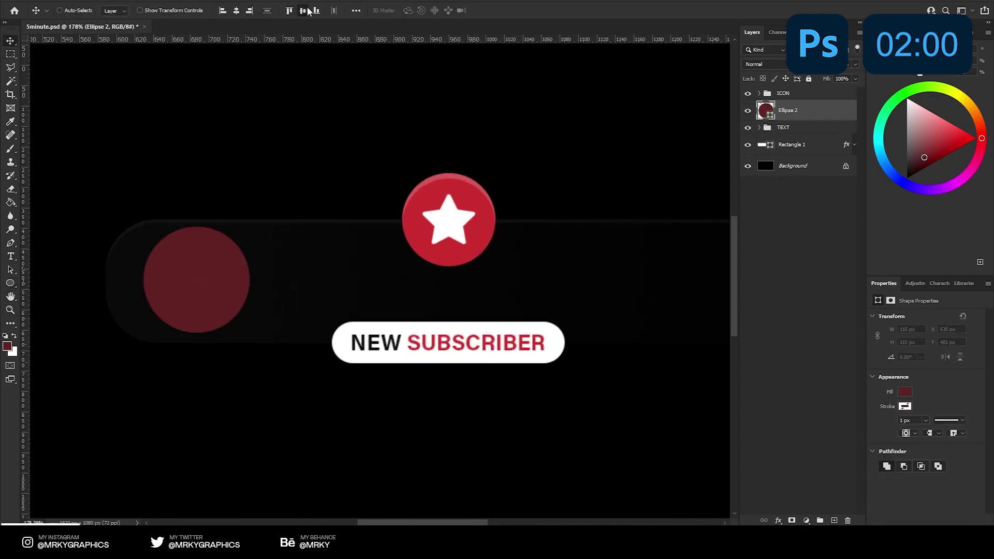
{"action": "key", "text": "Down"}
{"action": "key", "text": "Down"}
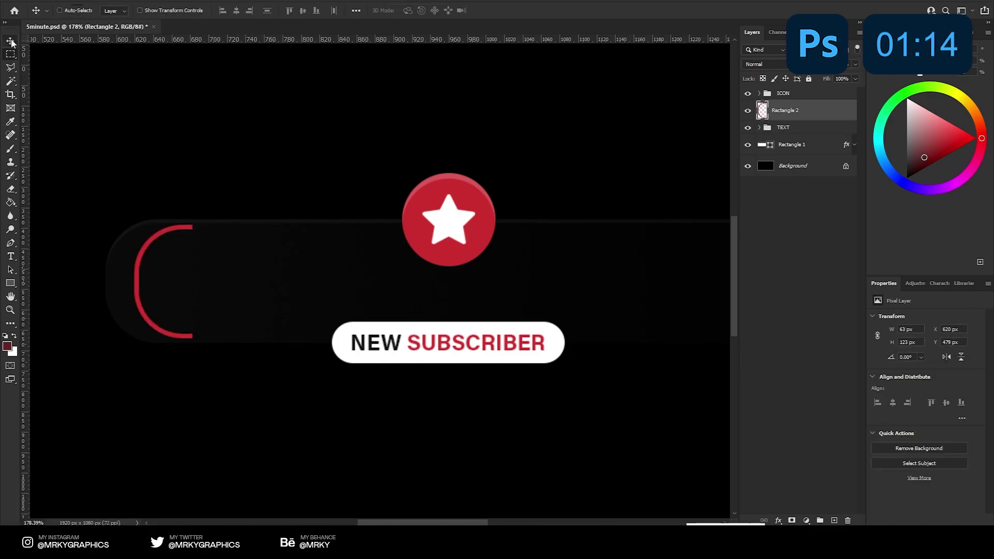
{"action": "key", "text": "ctrl+t"}
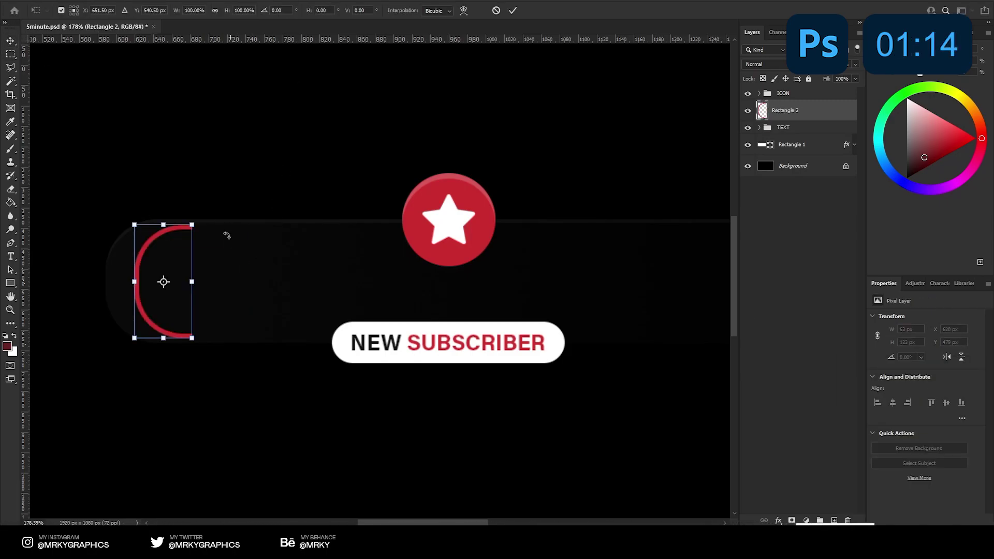
{"action": "left_click_drag", "start_coordinate": [189, 224], "coordinate": [207, 213]}
{"action": "key", "text": "Return"}
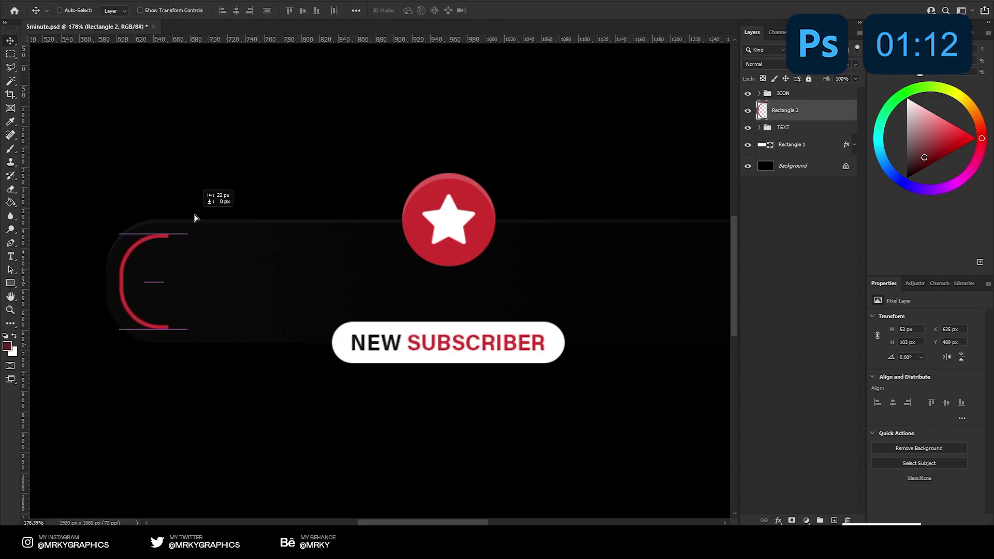
Step: Duplicate the bracket, flip it horizontally, place it at the right end, and select both
{"action": "key", "text": "ctrl+j"}
{"action": "key", "text": "ctrl+t"}
{"action": "right_click", "coordinate": [163, 293]}
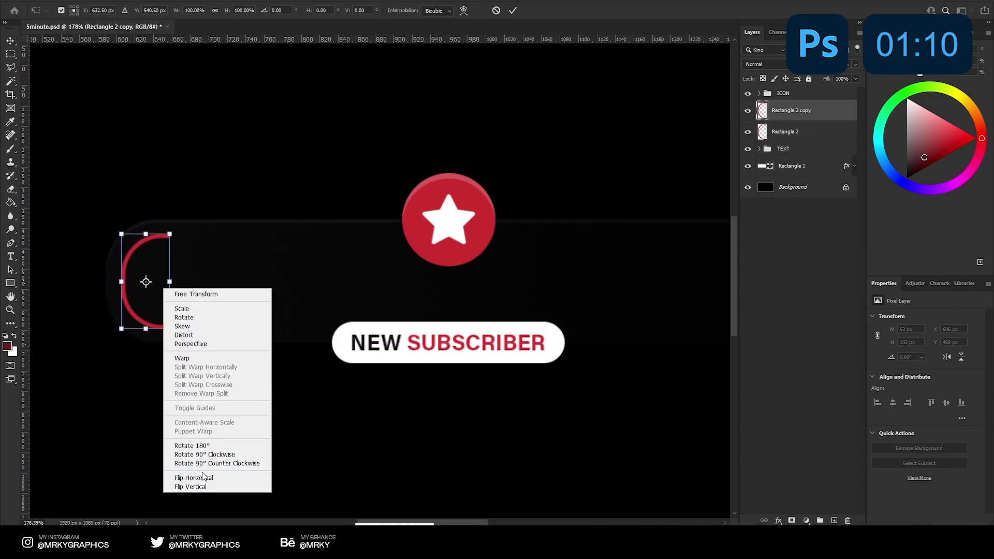
{"action": "left_click", "coordinate": [194, 477]}
{"action": "key", "text": "Return"}
{"action": "mouse_move", "coordinate": [90, 269]}
{"action": "left_mouse_down"}
{"action": "mouse_move", "coordinate": [554, 288]}
{"action": "mouse_move", "coordinate": [412, 287]}
{"action": "left_mouse_up"}
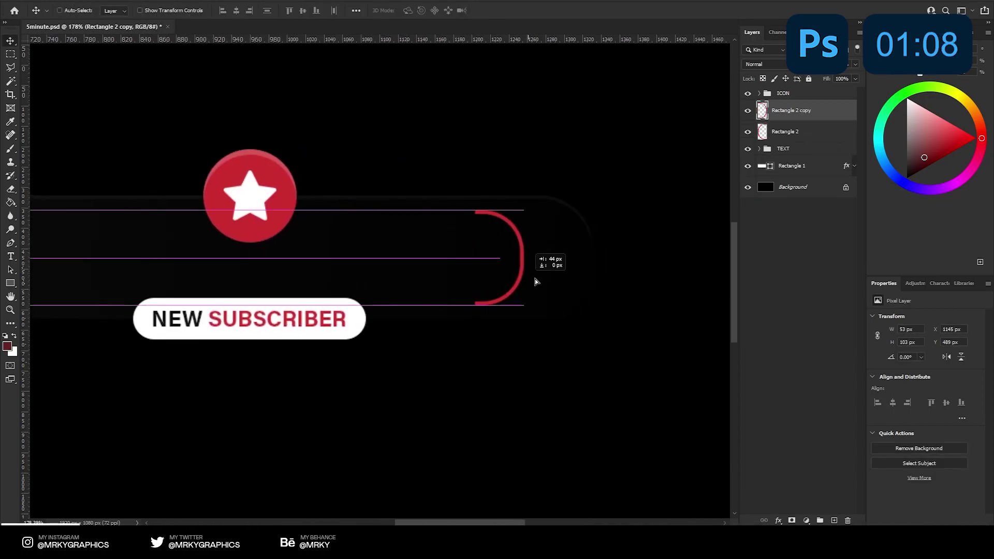
{"action": "left_click_drag", "start_coordinate": [479, 280], "coordinate": [582, 280]}
{"action": "left_click", "coordinate": [769, 136], "text": "ctrl"}
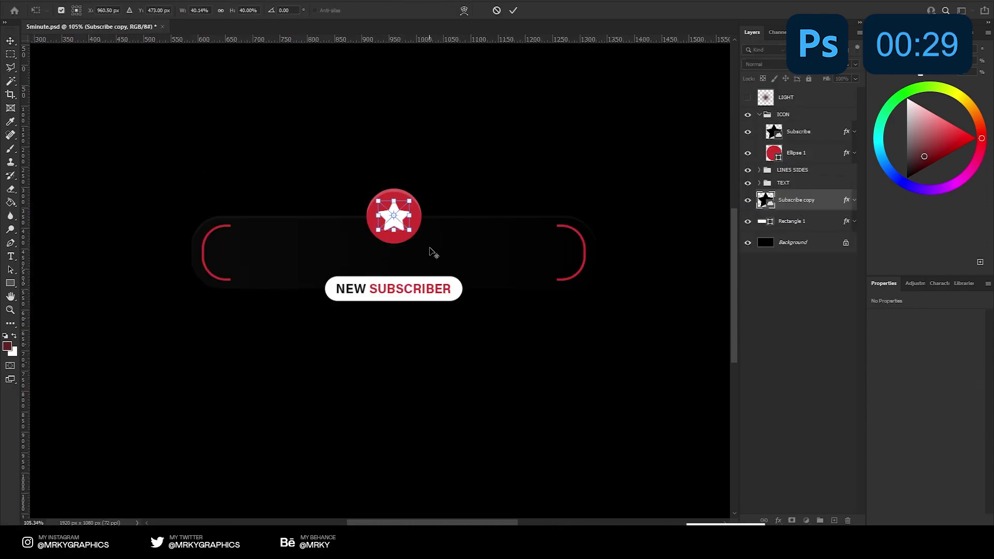
Step: Enlarge the Subscribe star copy, rasterize it, and set its blend mode to Overlay
{"action": "left_click_drag", "start_coordinate": [409, 230], "coordinate": [523, 282]}
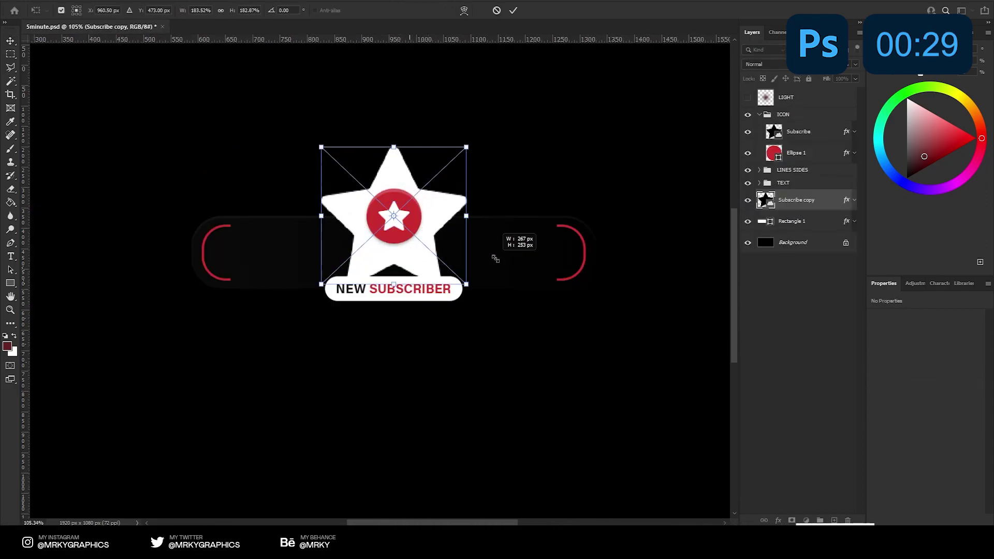
{"action": "key", "text": "Return"}
{"action": "right_click", "coordinate": [810, 213]}
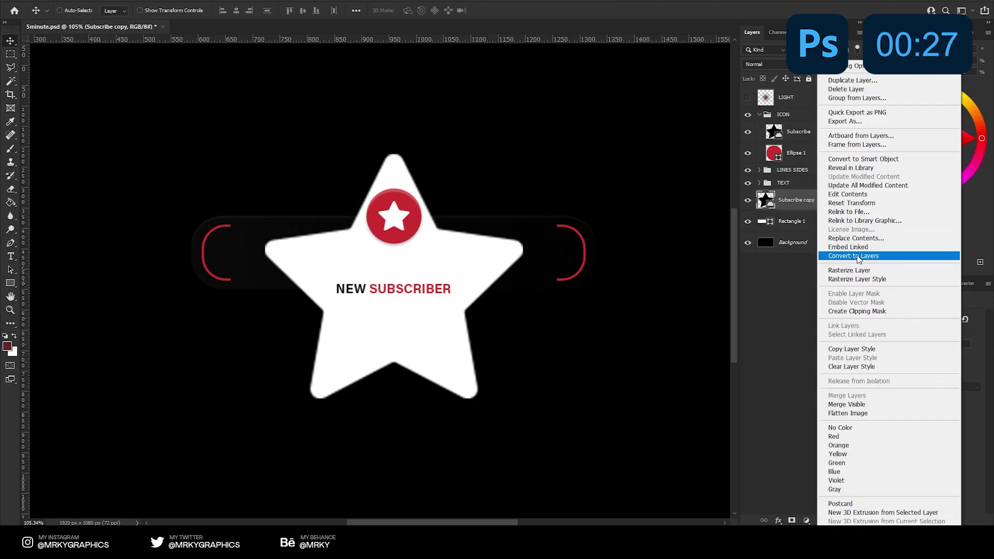
{"action": "left_click", "coordinate": [880, 271]}
{"action": "left_click", "coordinate": [763, 65]}
{"action": "left_click", "coordinate": [757, 213]}
{"action": "key", "text": "ctrl+alt+g"}
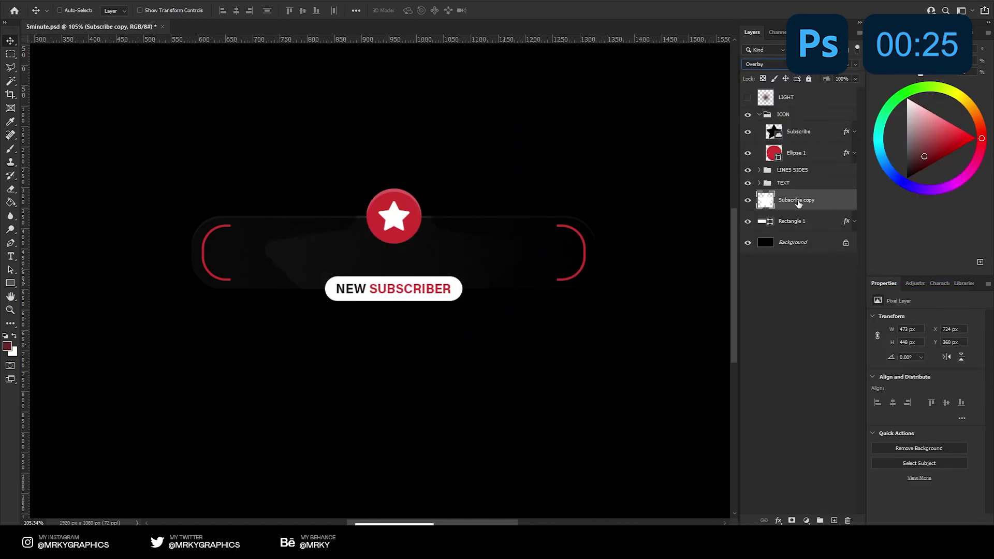
Step: Rasterize Rectangle 1's layer style and apply Gaussian Blur to the Subscribe copy
{"action": "right_click", "coordinate": [818, 221]}
{"action": "left_click", "coordinate": [844, 250]}
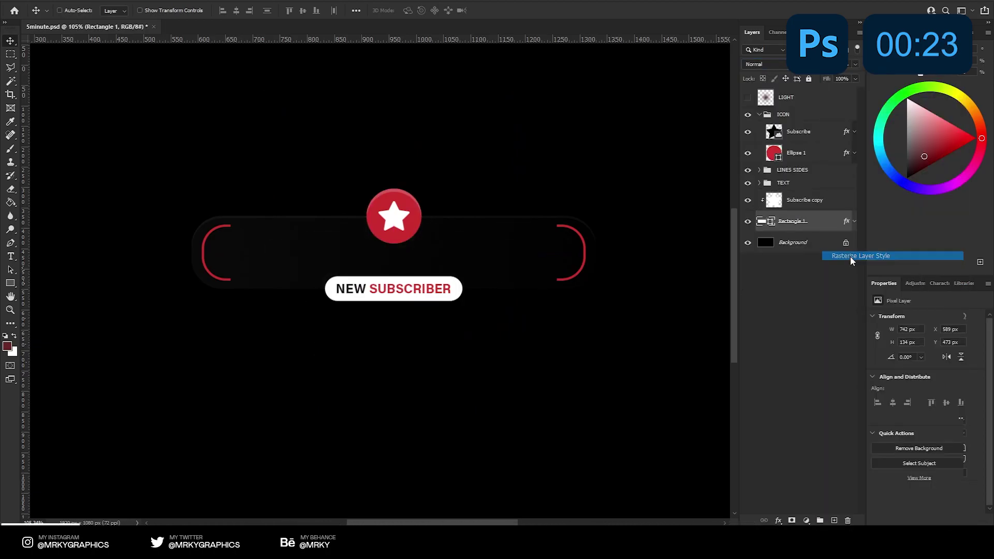
{"action": "left_click", "coordinate": [802, 200]}
{"action": "left_click", "coordinate": [146, 1]}
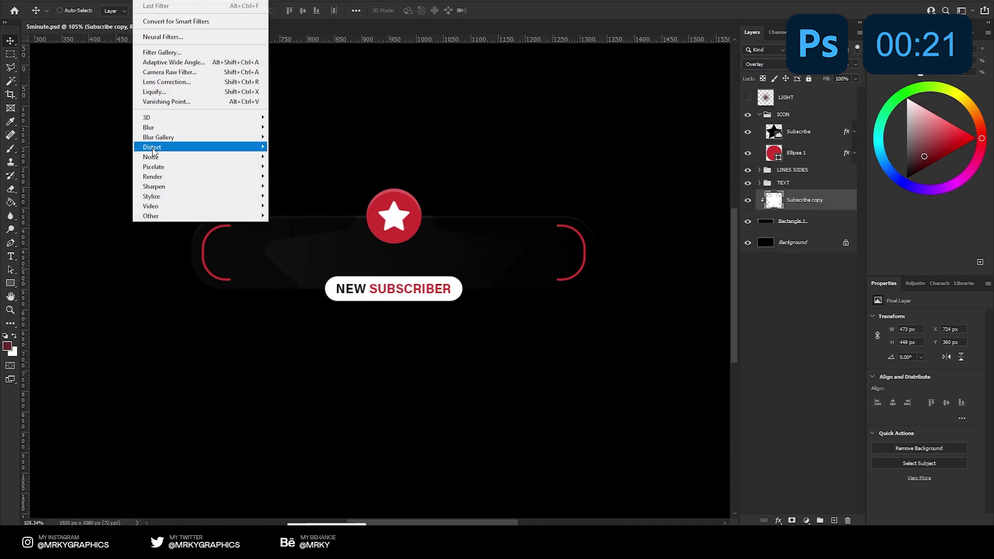
{"action": "mouse_move", "coordinate": [233, 127]}
{"action": "left_click", "coordinate": [290, 167]}
{"action": "key", "text": "Return"}
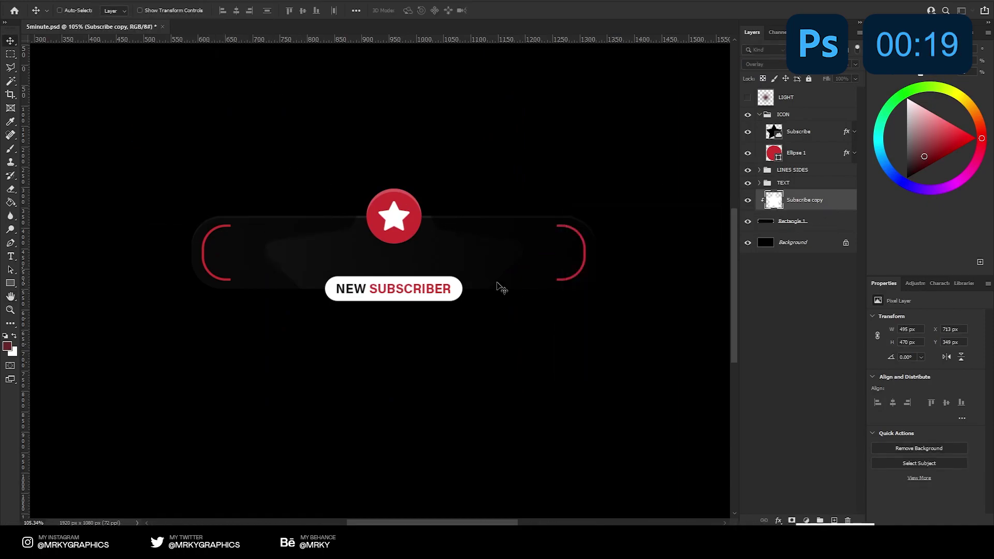
Step: Zoom out to the whole alert, collapse the ICON group, and select the TEXT group
{"action": "key", "text": "z"}
{"action": "mouse_move", "coordinate": [467, 247]}
{"action": "left_mouse_down"}
{"action": "mouse_move", "coordinate": [420, 263]}
{"action": "mouse_move", "coordinate": [334, 186]}
{"action": "left_mouse_up"}
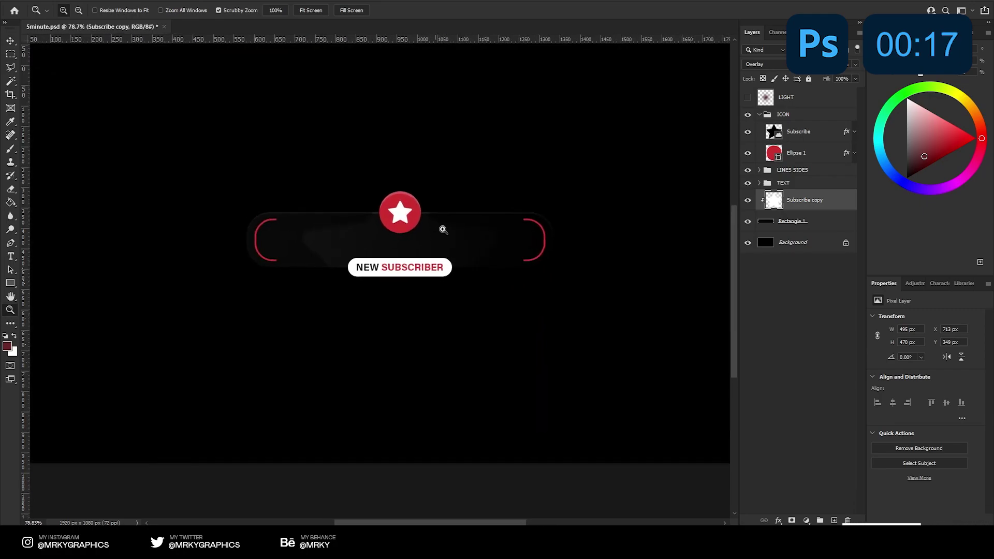
{"action": "key", "text": "v"}
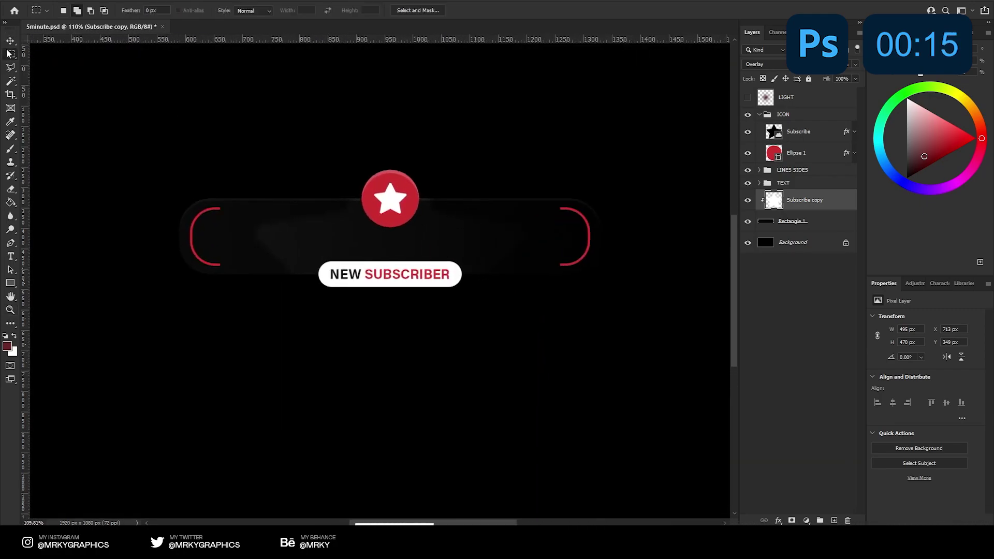
{"action": "left_click", "coordinate": [760, 114]}
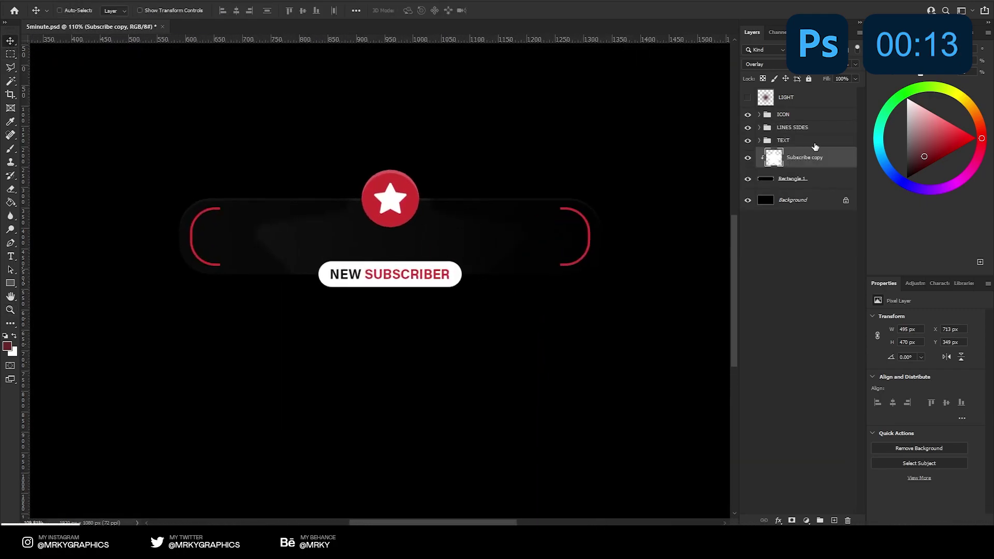
{"action": "left_click", "coordinate": [813, 142]}
Step: Add a Drop Shadow with a 5 px distance to the TEXT group
{"action": "key", "text": "h"}
{"action": "left_click", "coordinate": [638, 443]}
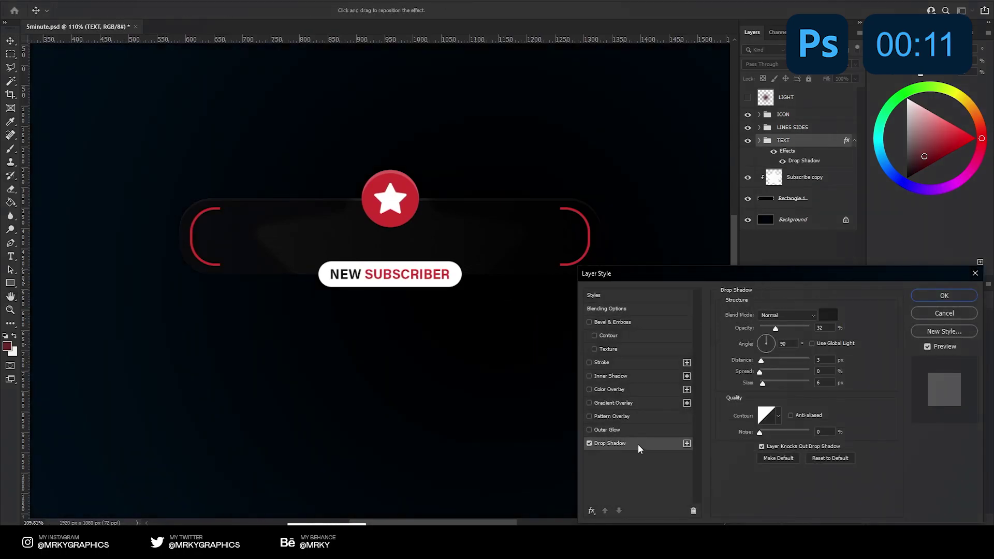
{"action": "left_click", "coordinate": [823, 315]}
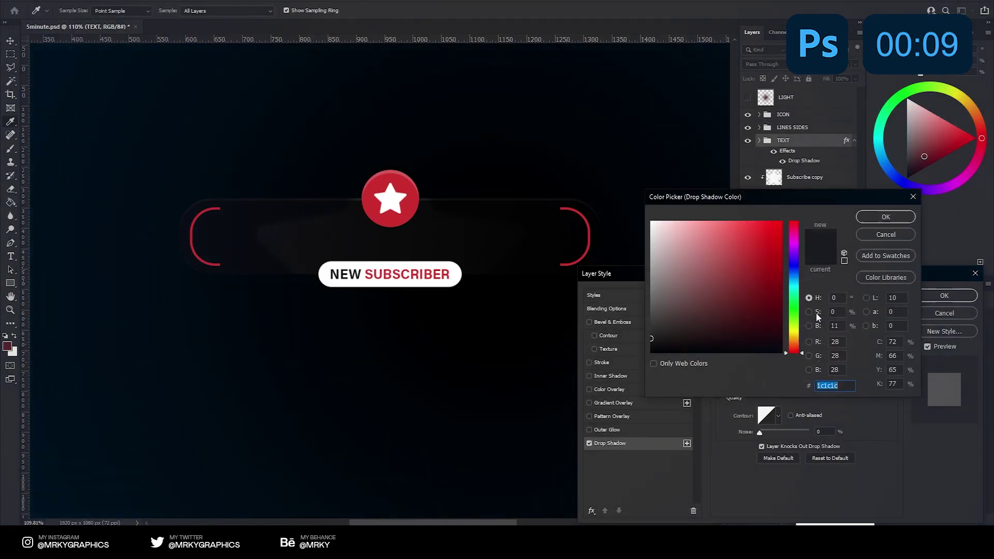
{"action": "key", "text": "Return"}
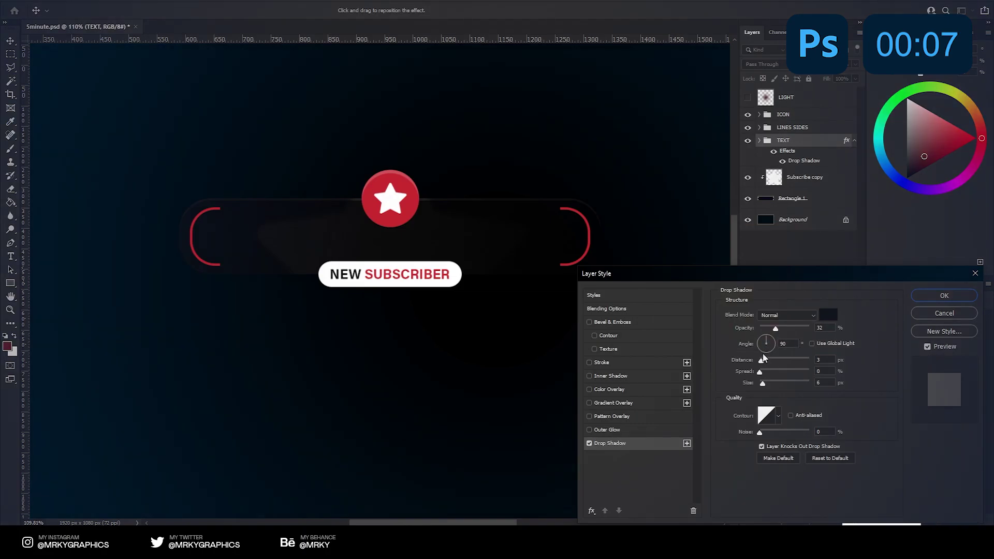
{"action": "left_click_drag", "start_coordinate": [762, 361], "coordinate": [763, 361]}
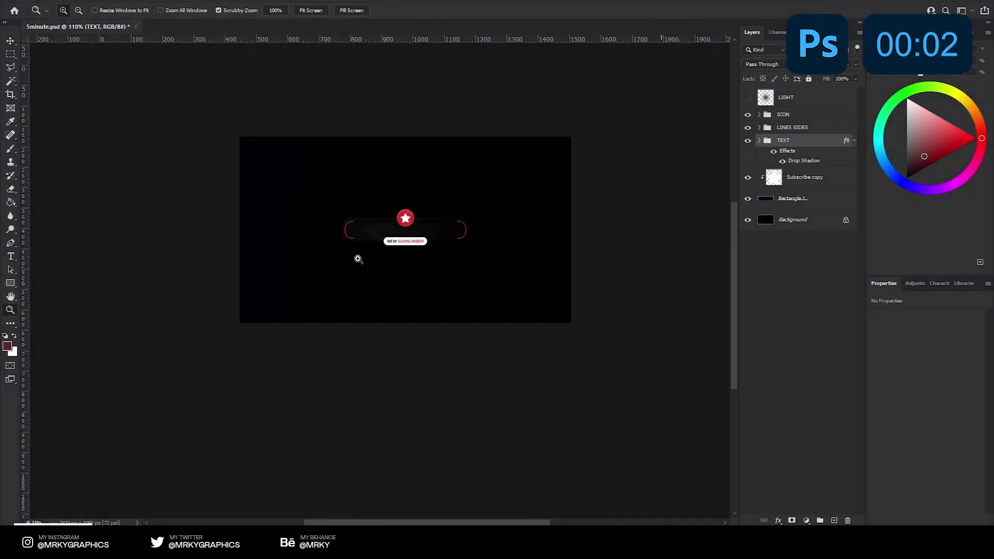
{"action": "left_click_drag", "start_coordinate": [356, 259], "coordinate": [400, 191]}
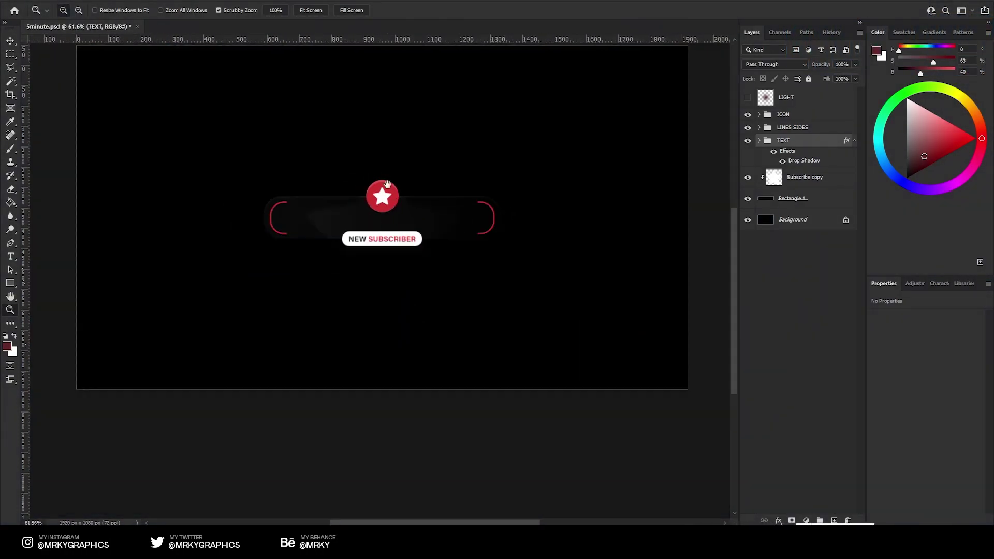
{"action": "left_click_drag", "start_coordinate": [387, 184], "coordinate": [390, 225]}
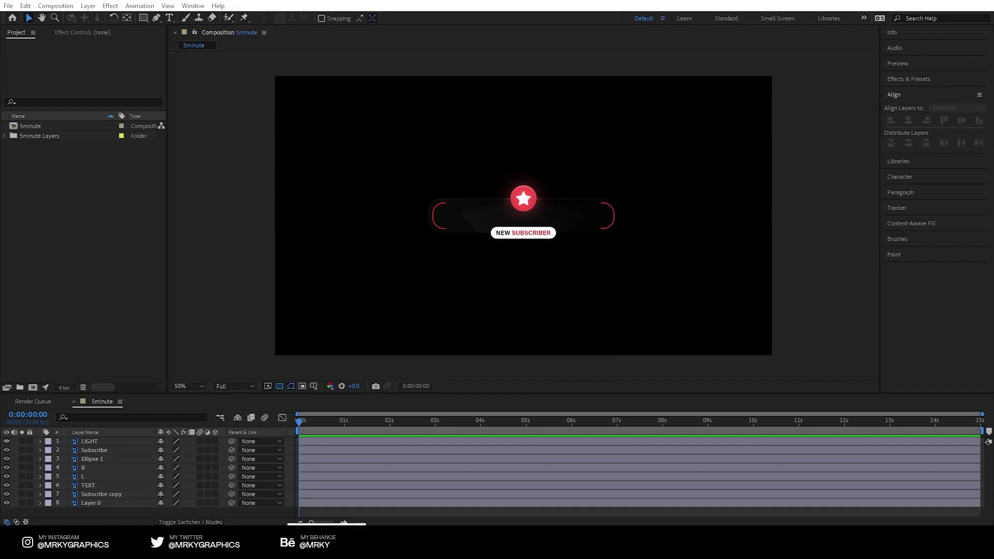
Step: Hide the Layer 0 background and set a 100% Scale keyframe on Subscribe copy at 0:00
{"action": "left_click", "coordinate": [134, 222]}
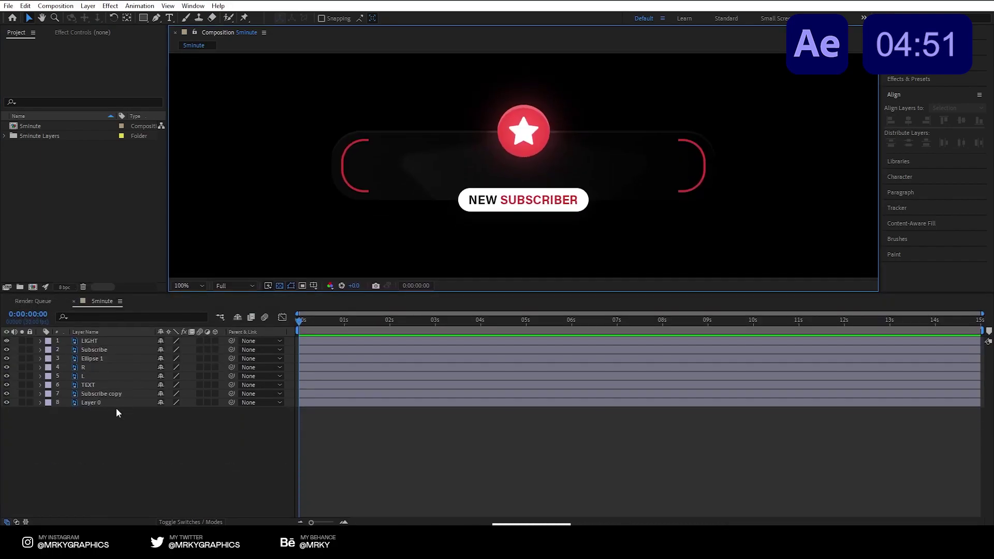
{"action": "left_click", "coordinate": [73, 393]}
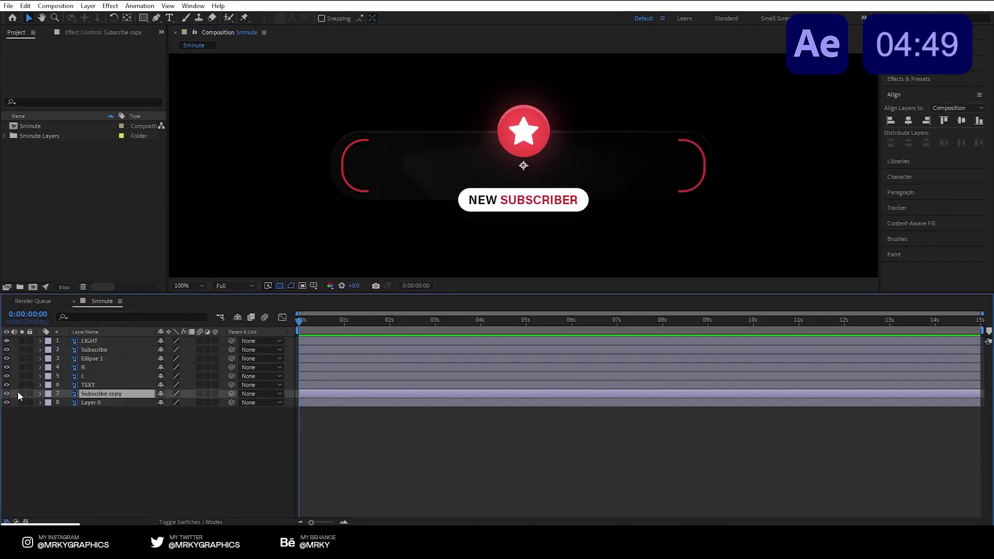
{"action": "left_click", "coordinate": [68, 402]}
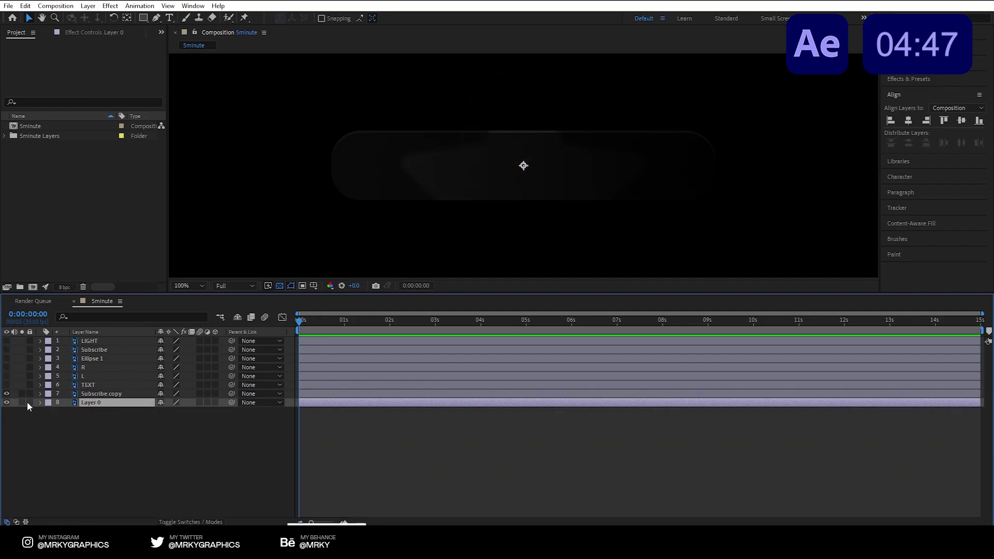
{"action": "left_click", "coordinate": [6, 402]}
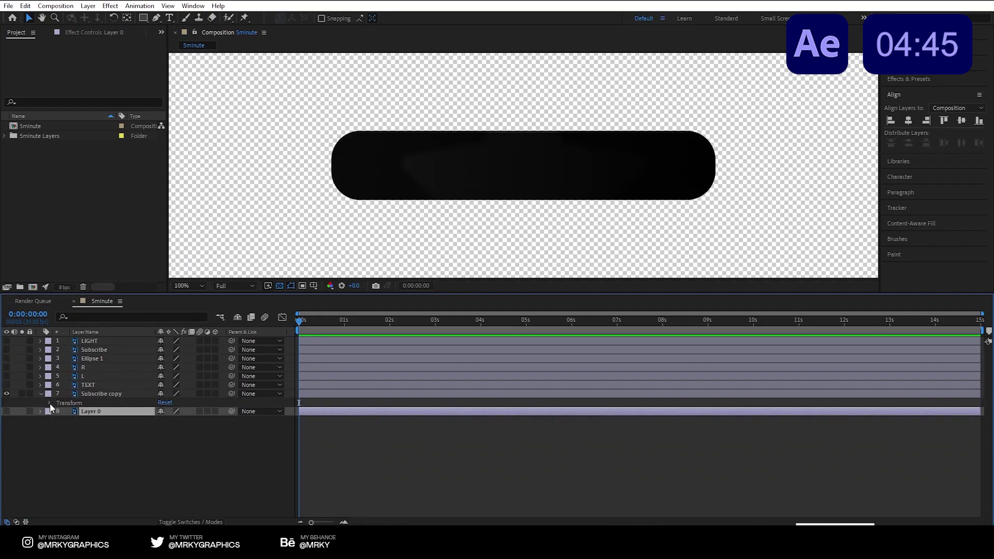
{"action": "left_click", "coordinate": [50, 403]}
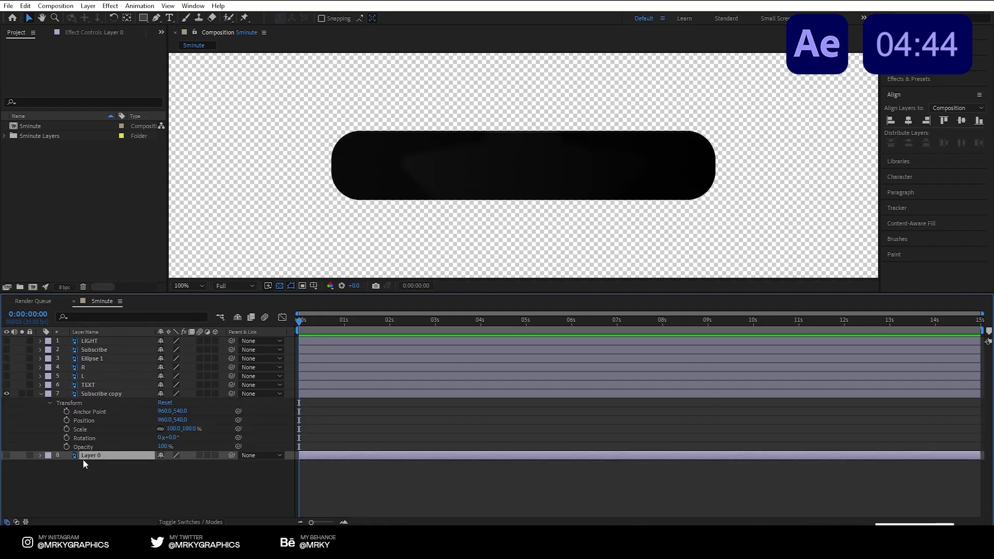
{"action": "left_click", "coordinate": [66, 429]}
{"action": "left_click", "coordinate": [345, 325]}
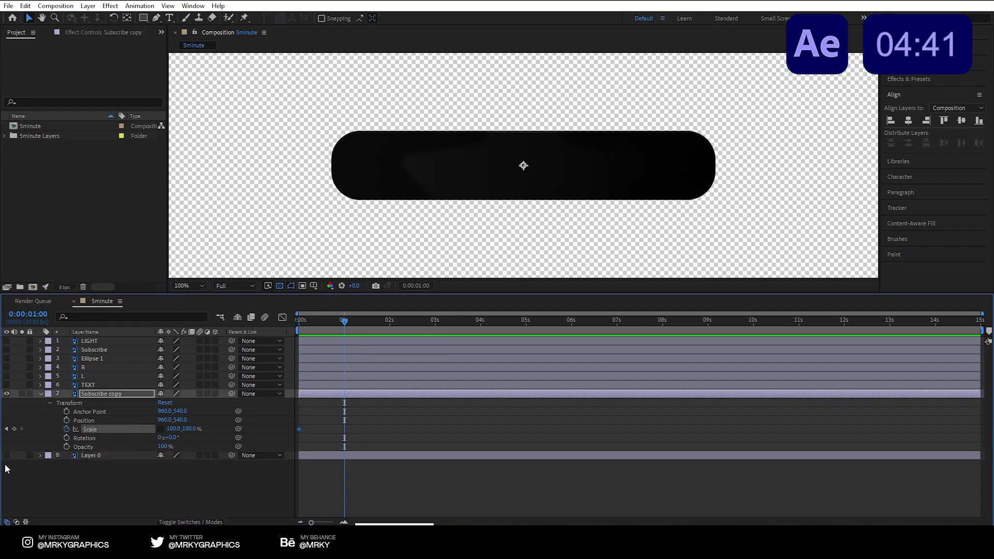
Step: Easy Ease both Scale keyframes, sharpen the speed curve, and move the end keyframe to about 17f
{"action": "key", "text": "space"}
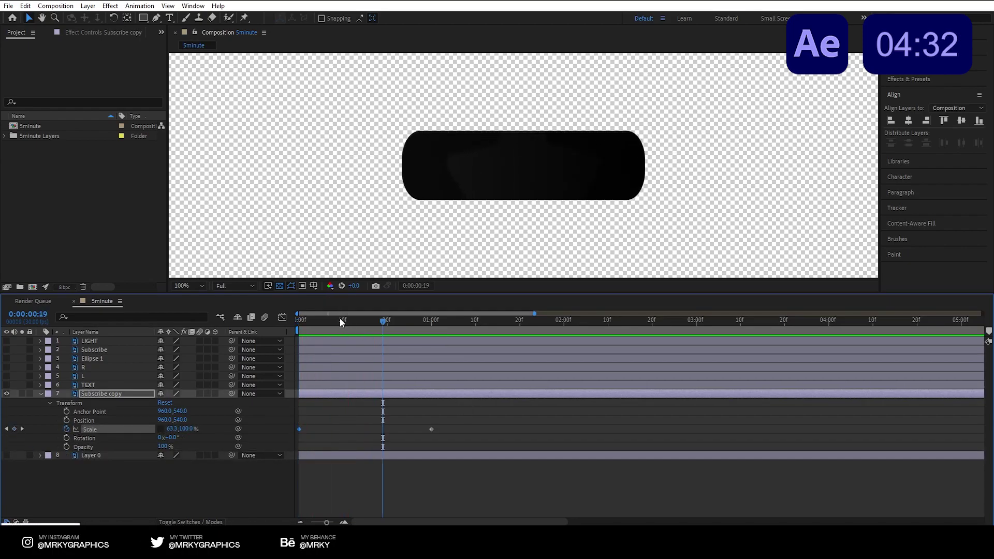
{"action": "right_click", "coordinate": [301, 426]}
{"action": "right_click", "coordinate": [299, 429]}
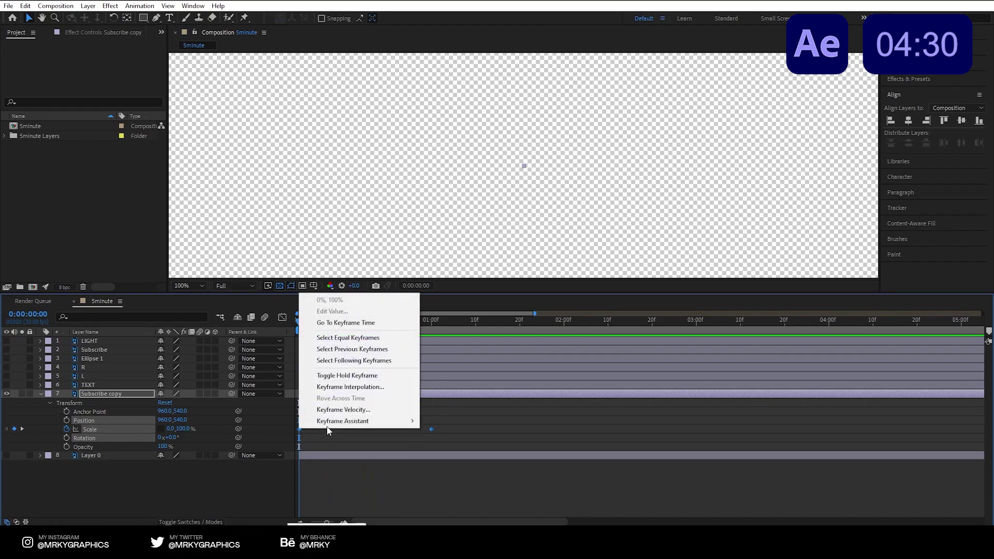
{"action": "left_click", "coordinate": [451, 390]}
{"action": "left_click", "coordinate": [283, 316]}
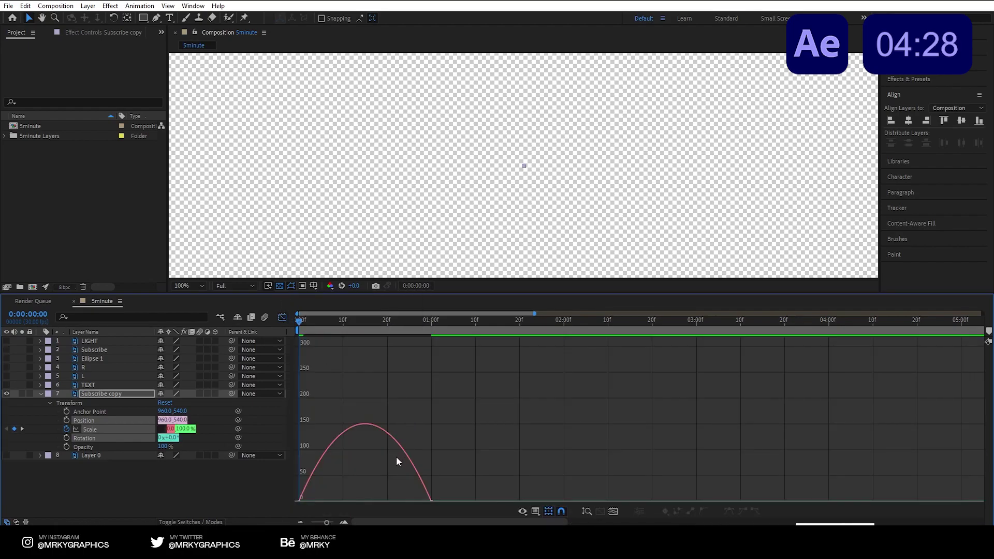
{"action": "left_click_drag", "start_coordinate": [430, 440], "coordinate": [412, 440]}
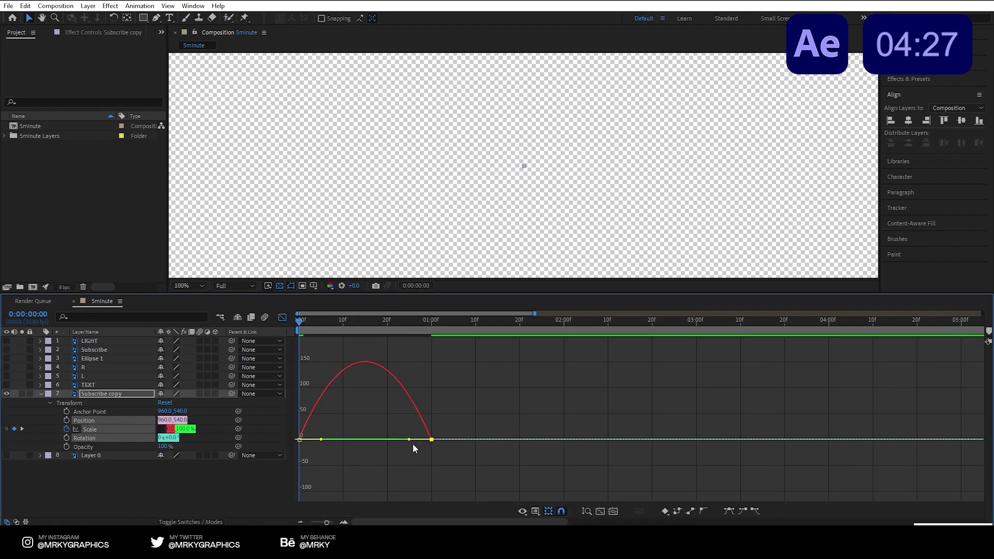
{"action": "left_click", "coordinate": [282, 317]}
{"action": "key", "text": "space"}
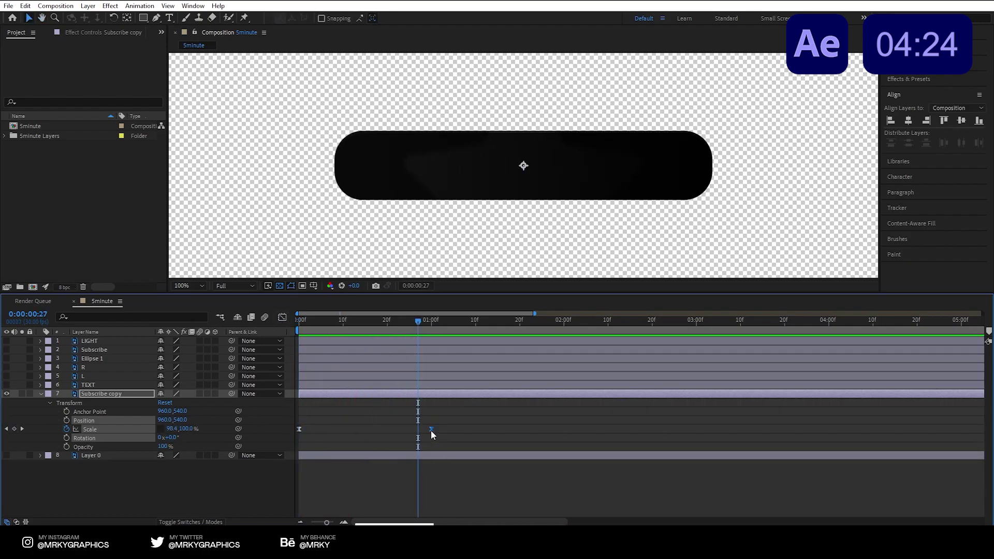
{"action": "left_click_drag", "start_coordinate": [430, 429], "coordinate": [374, 430]}
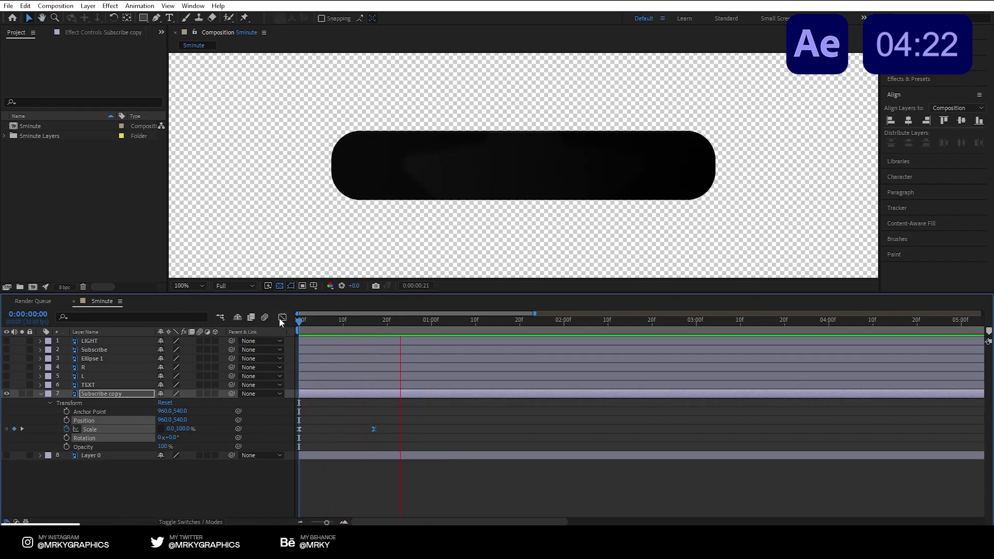
{"action": "key", "text": "space"}
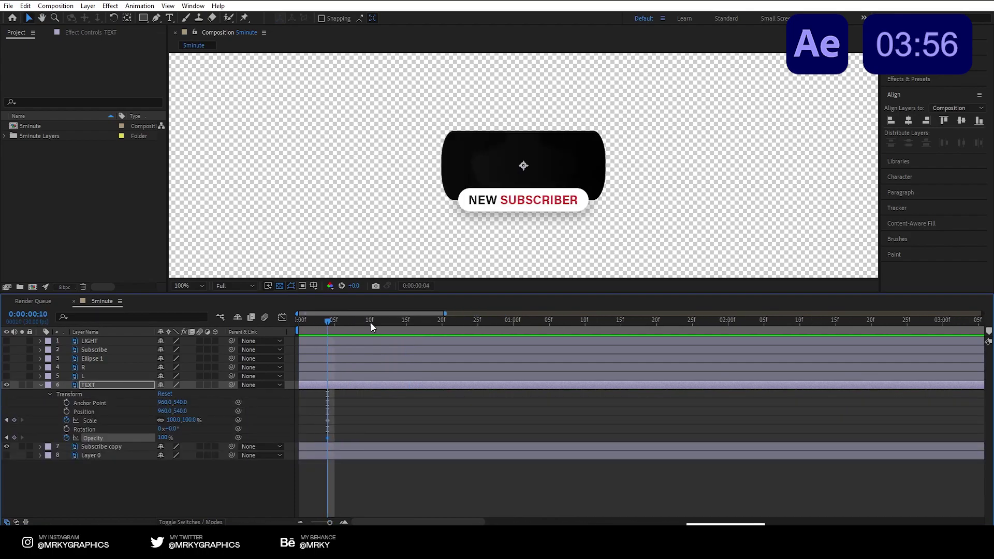
Step: Undo a trial 58% label scale and add an Opacity keyframe at 10f
{"action": "left_click", "coordinate": [370, 322]}
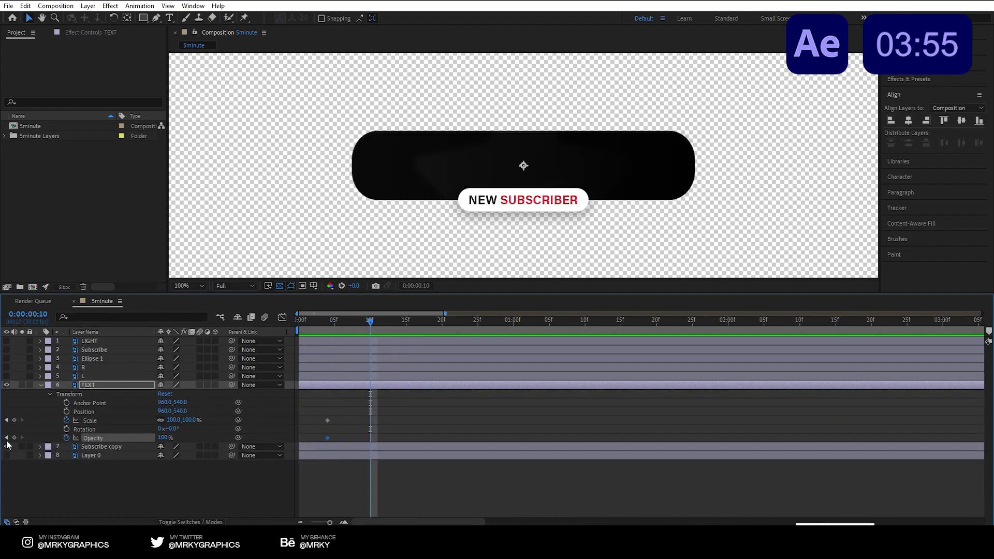
{"action": "left_click", "coordinate": [327, 321]}
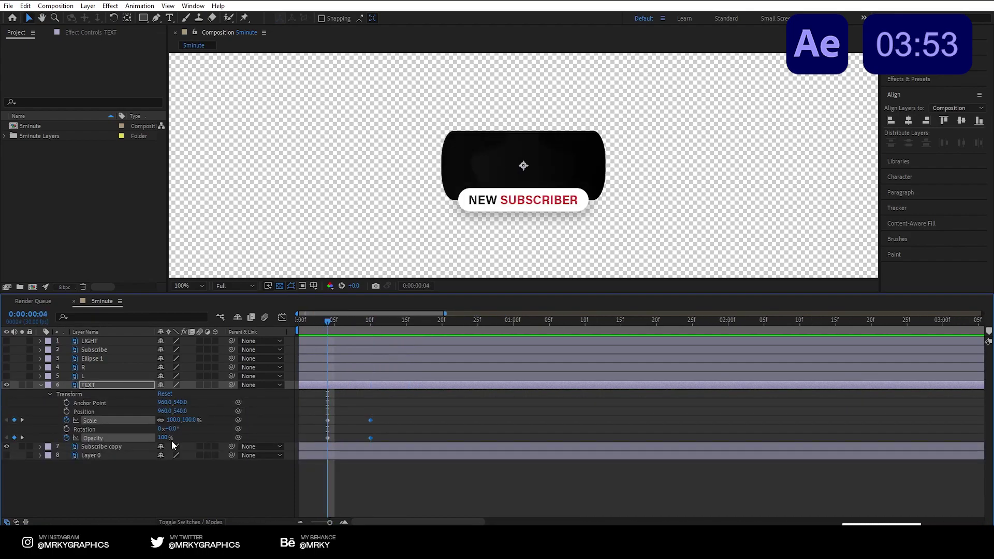
{"action": "left_click_drag", "start_coordinate": [175, 420], "coordinate": [151, 420]}
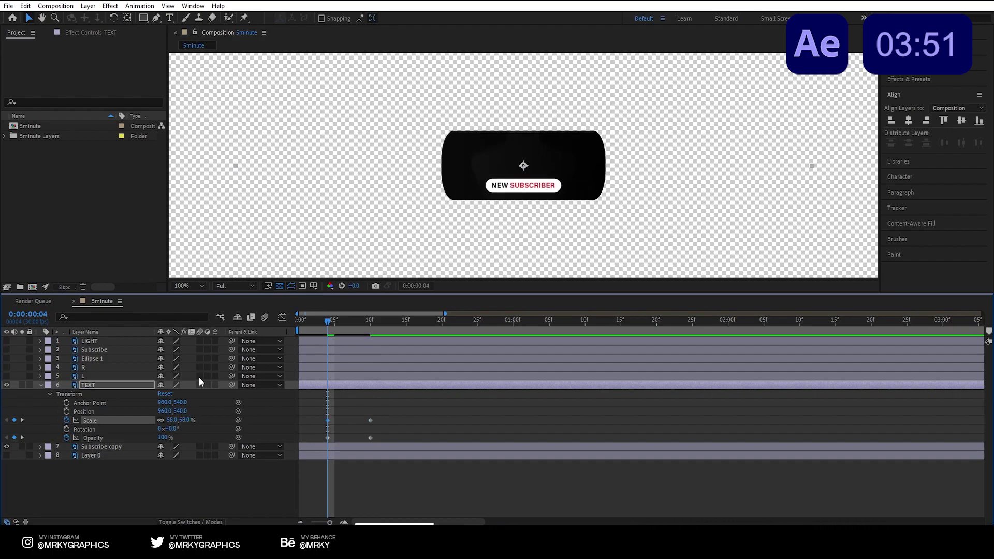
{"action": "key", "text": "ctrl+z"}
{"action": "key", "text": "k"}
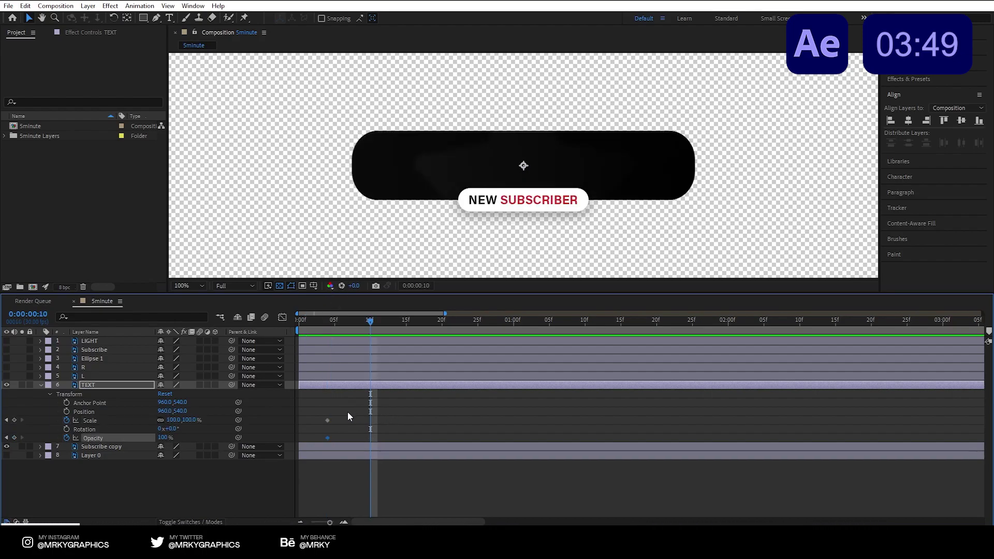
{"action": "key", "text": "ctrl+z"}
{"action": "left_click", "coordinate": [14, 438]}
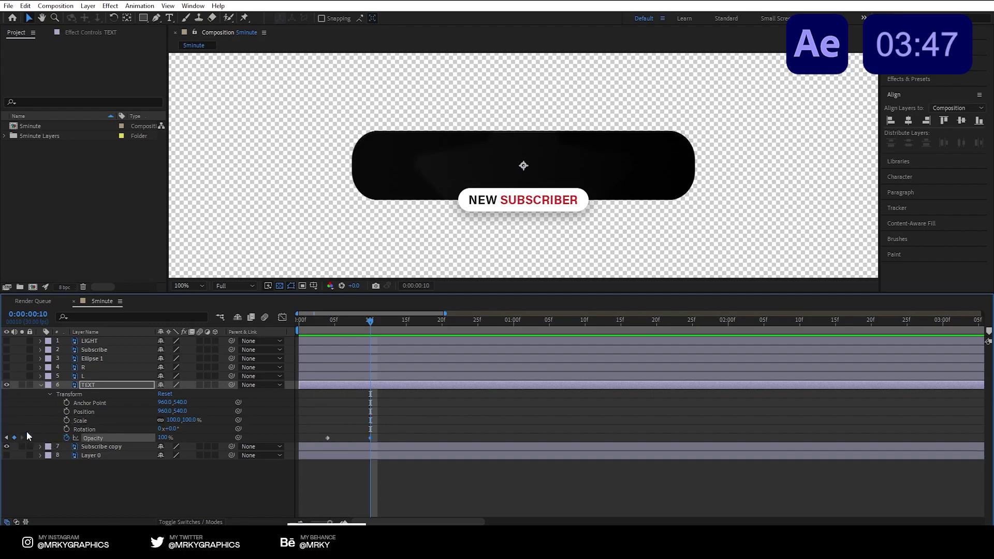
Step: Move the label's anchor point slightly down and keyframe its Anchor Point and Position
{"action": "left_click", "coordinate": [497, 187]}
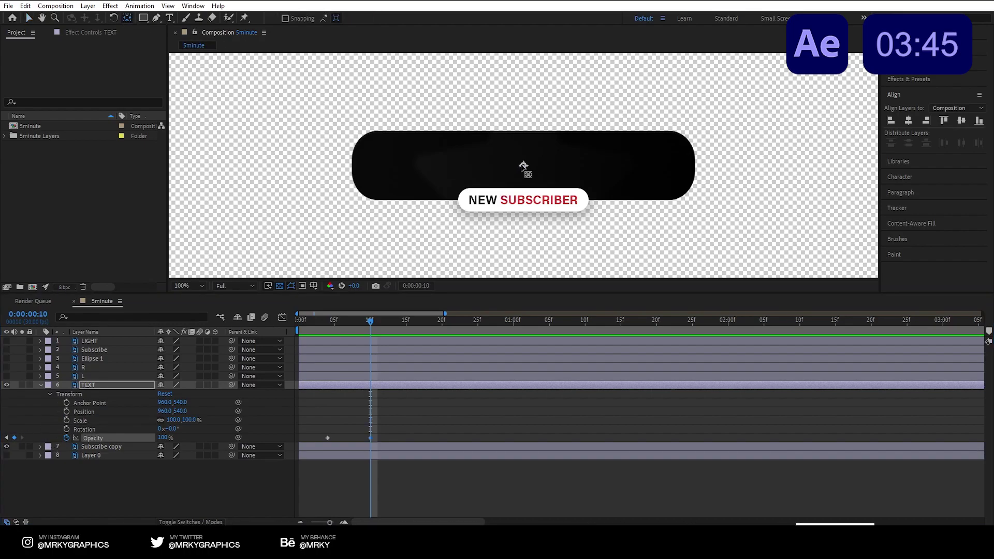
{"action": "left_click_drag", "start_coordinate": [524, 166], "coordinate": [524, 170]}
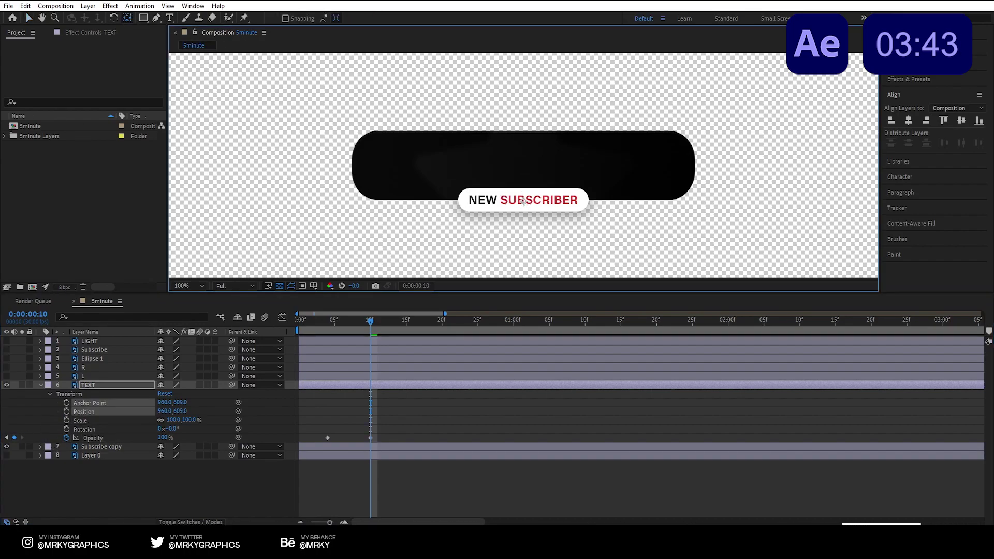
{"action": "left_click", "coordinate": [66, 403]}
{"action": "left_click", "coordinate": [66, 412]}
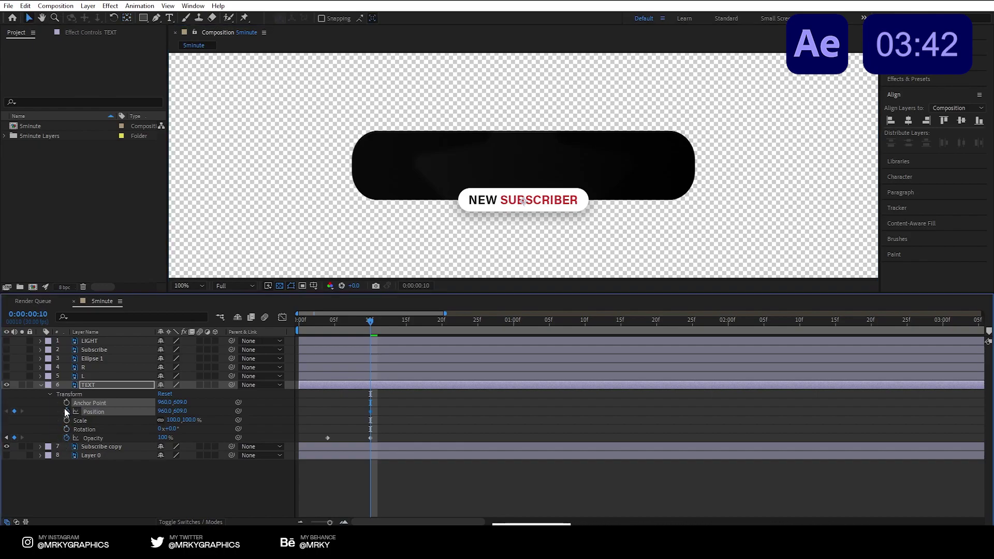
{"action": "left_click", "coordinate": [328, 320]}
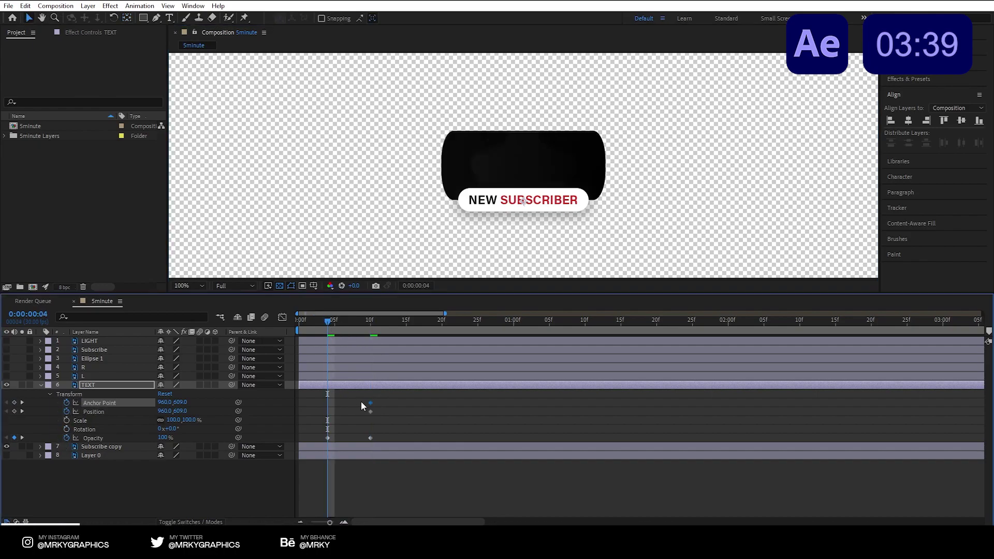
Step: Easy Ease the label's Scale keyframes and shift the last one a few frames later
{"action": "left_click_drag", "start_coordinate": [393, 453], "coordinate": [316, 357]}
{"action": "key", "text": "F9"}
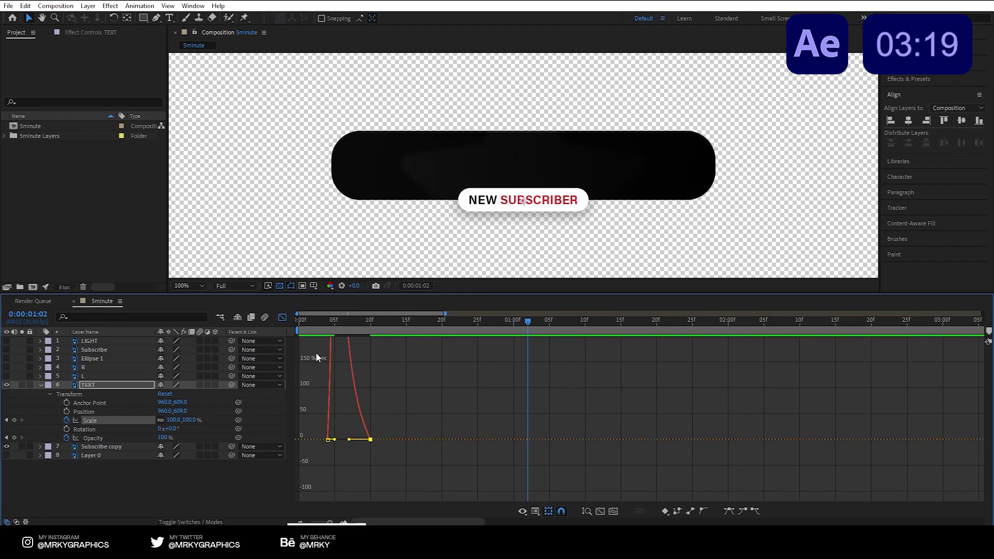
{"action": "key", "text": "Home"}
{"action": "key", "text": "space"}
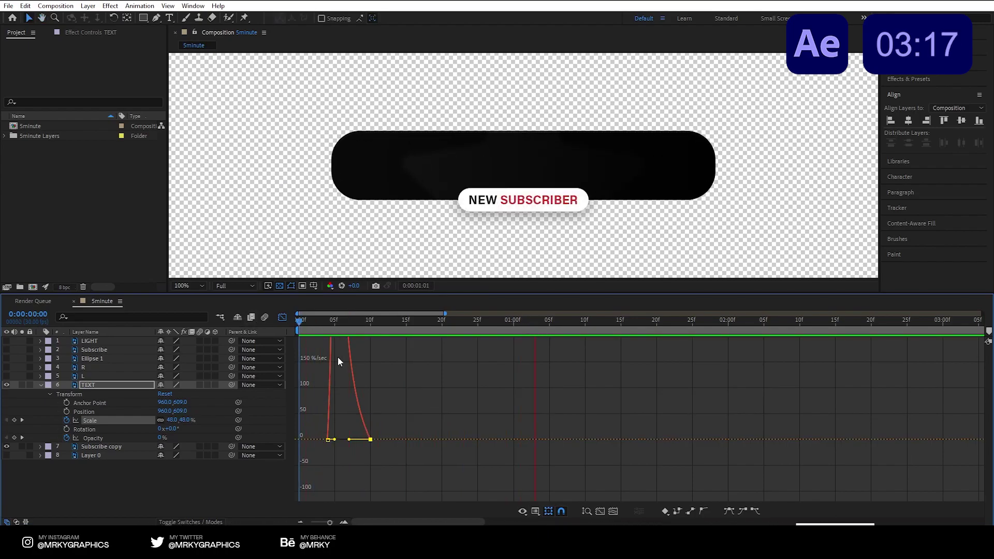
{"action": "key", "text": "space"}
{"action": "left_click_drag", "start_coordinate": [371, 439], "coordinate": [408, 440]}
{"action": "key", "text": "Home"}
{"action": "key", "text": "space"}
{"action": "key", "text": "space"}
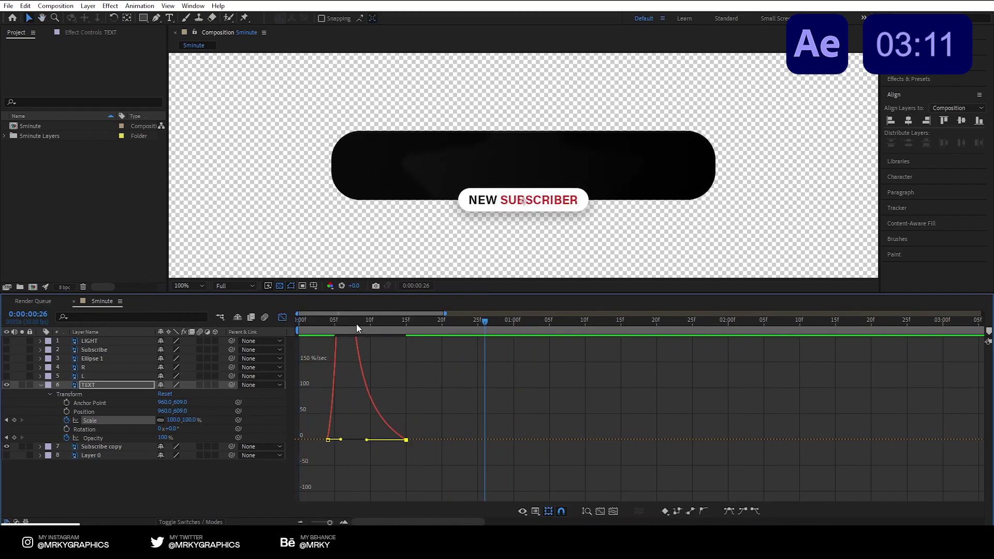
Step: Set the L bracket's Linear Wipe angle to 180° and adjust its Transition Completion
{"action": "left_click", "coordinate": [282, 317]}
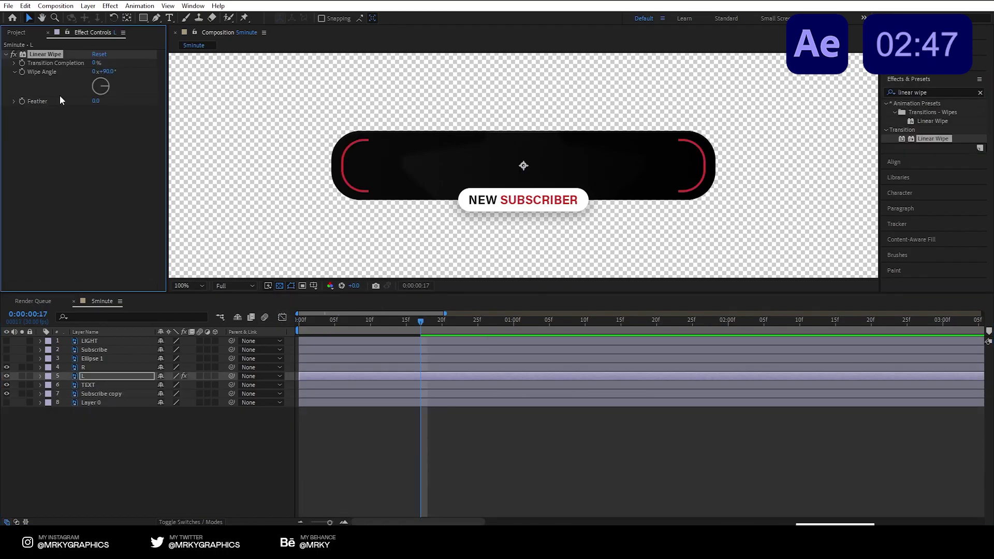
{"action": "left_click_drag", "start_coordinate": [100, 88], "coordinate": [100, 98]}
{"action": "left_click_drag", "start_coordinate": [94, 63], "coordinate": [108, 63]}
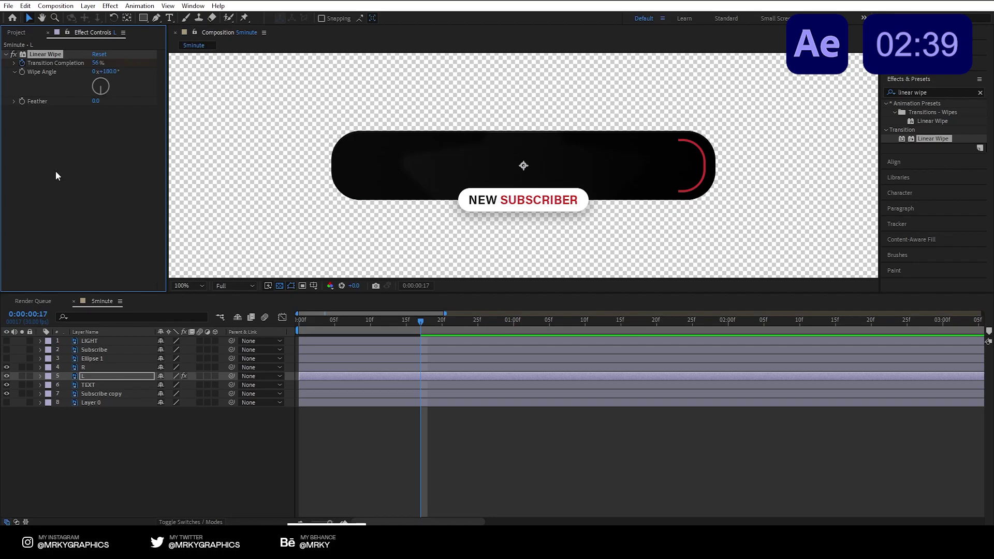
Step: Expose the L layer's Linear Wipe properties in the timeline at 20f, then select the R bracket layer
{"action": "left_click", "coordinate": [41, 377]}
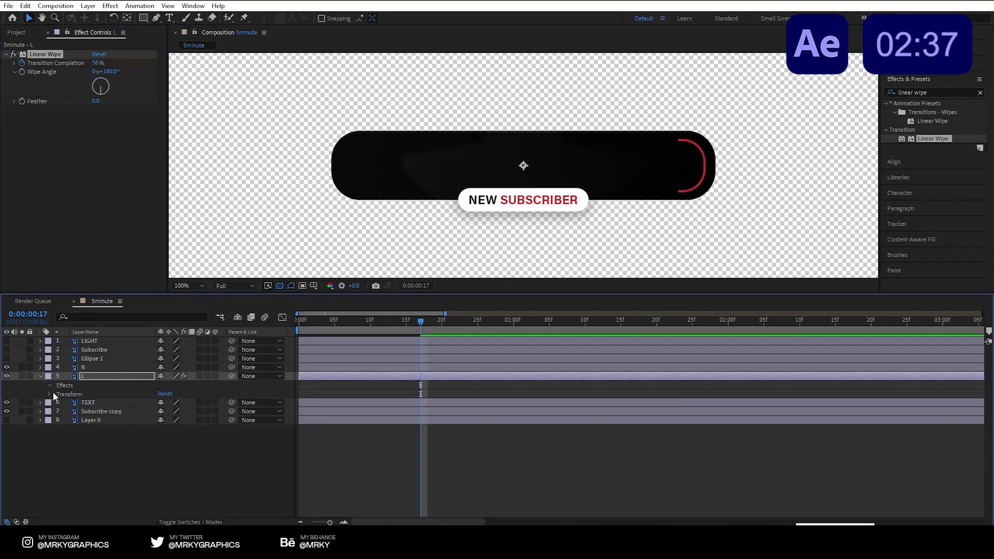
{"action": "left_click", "coordinate": [50, 386]}
{"action": "left_click", "coordinate": [58, 395]}
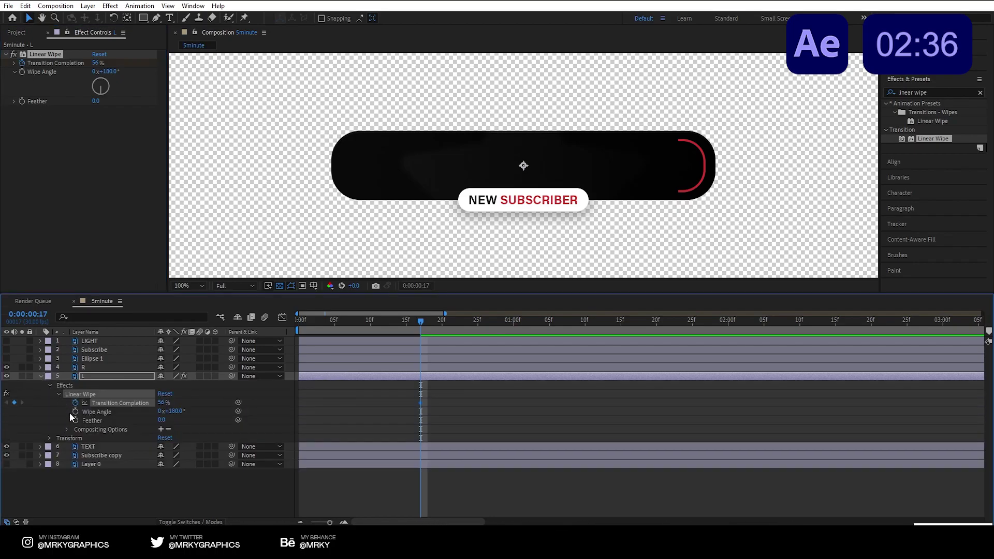
{"action": "left_click", "coordinate": [442, 321]}
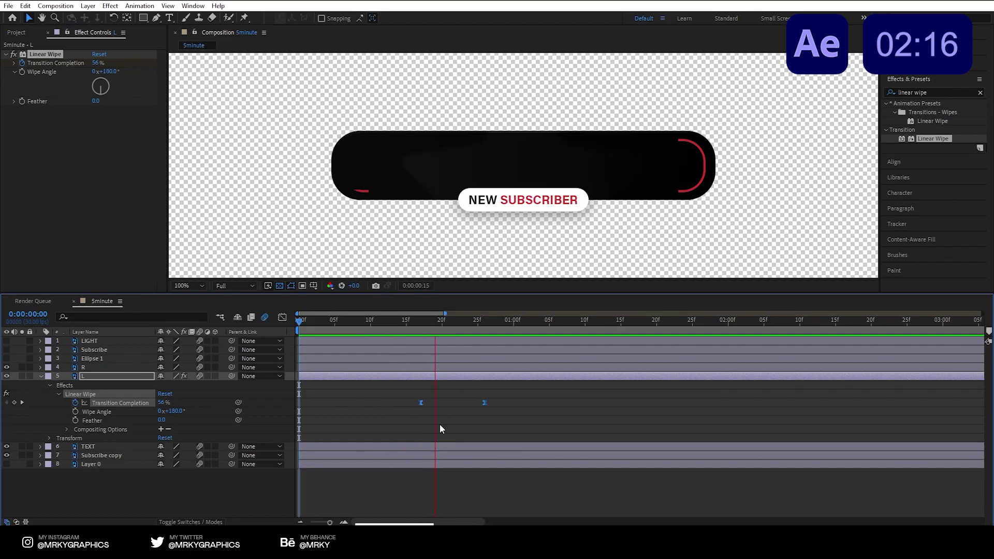
{"action": "left_click", "coordinate": [41, 376]}
{"action": "left_click", "coordinate": [89, 368]}
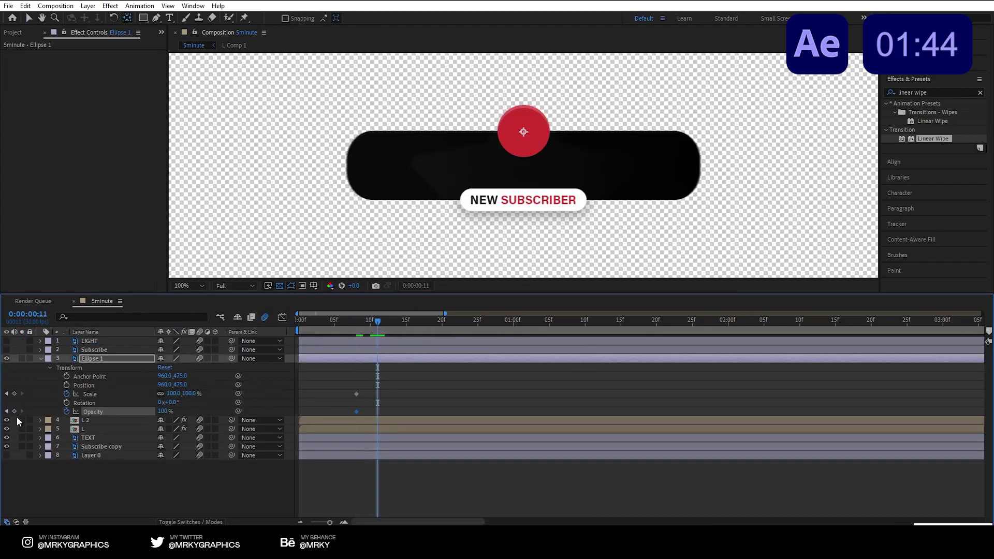
Step: Keyframe Ellipse 1's Scale and Opacity, starting at 8f from 31% scale and 0% opacity
{"action": "left_click", "coordinate": [14, 411]}
{"action": "left_click", "coordinate": [14, 394]}
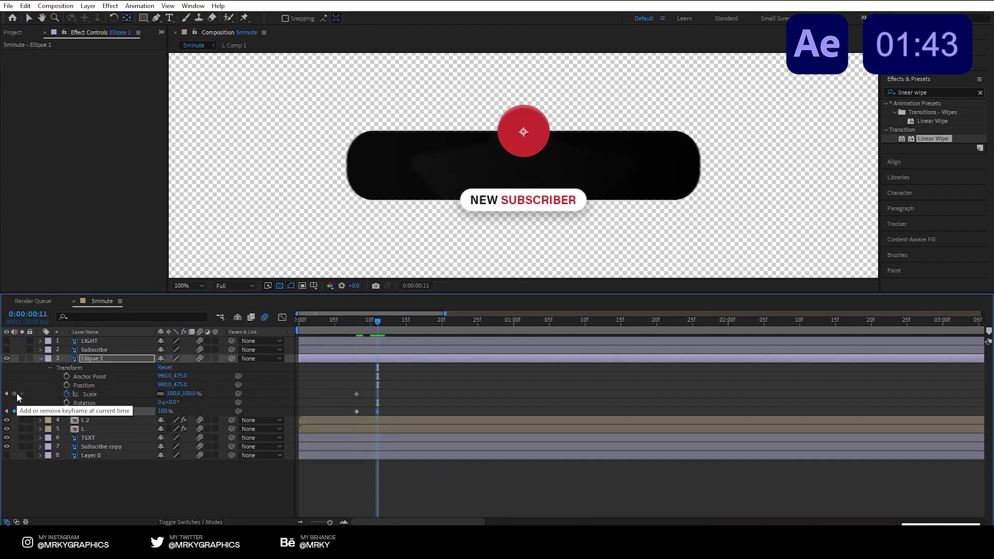
{"action": "left_click", "coordinate": [357, 319]}
{"action": "mouse_move", "coordinate": [173, 403]}
{"action": "left_mouse_down"}
{"action": "mouse_move", "coordinate": [145, 419]}
{"action": "mouse_move", "coordinate": [133, 415]}
{"action": "left_mouse_up"}
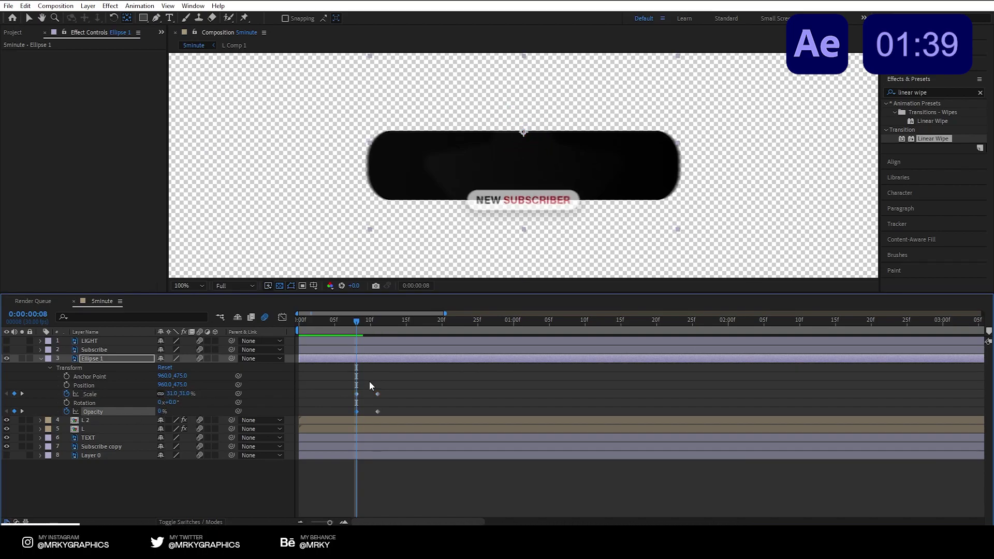
{"action": "left_click_drag", "start_coordinate": [368, 381], "coordinate": [361, 399]}
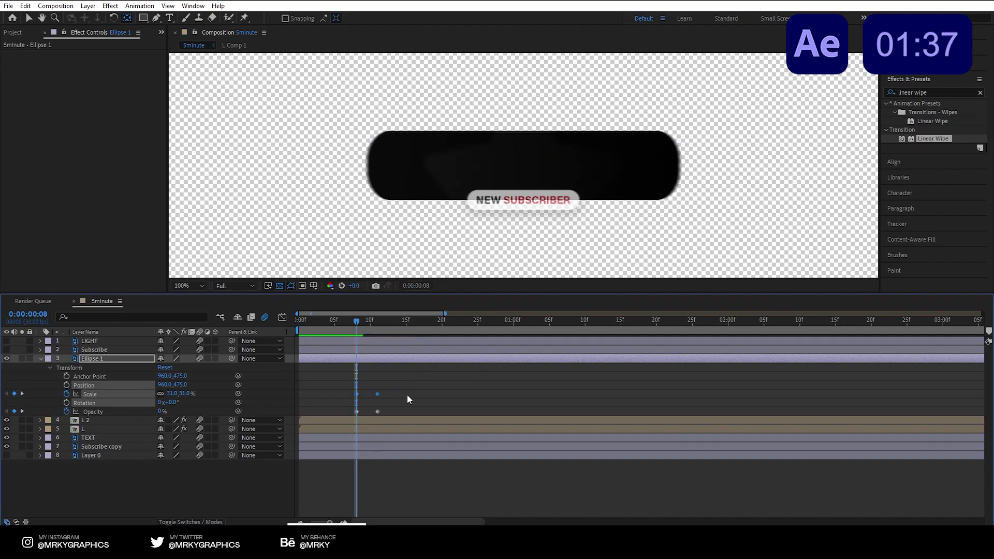
Step: Apply Easy Ease to the glow's Scale and Opacity keyframes and show the Graph Editor
{"action": "left_click", "coordinate": [406, 394]}
{"action": "left_click", "coordinate": [378, 393]}
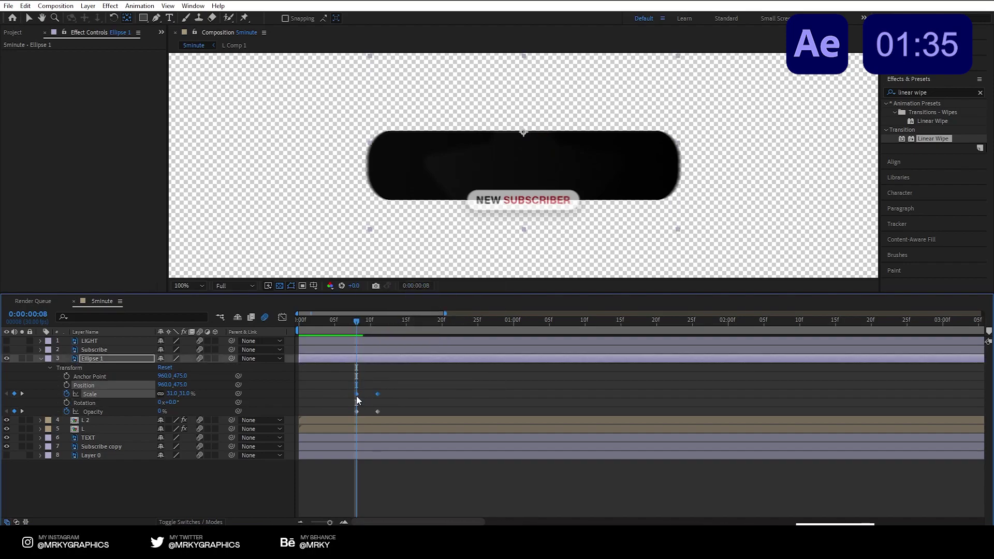
{"action": "right_click", "coordinate": [375, 393]}
{"action": "left_click", "coordinate": [408, 387]}
{"action": "left_click_drag", "start_coordinate": [409, 387], "coordinate": [378, 398]}
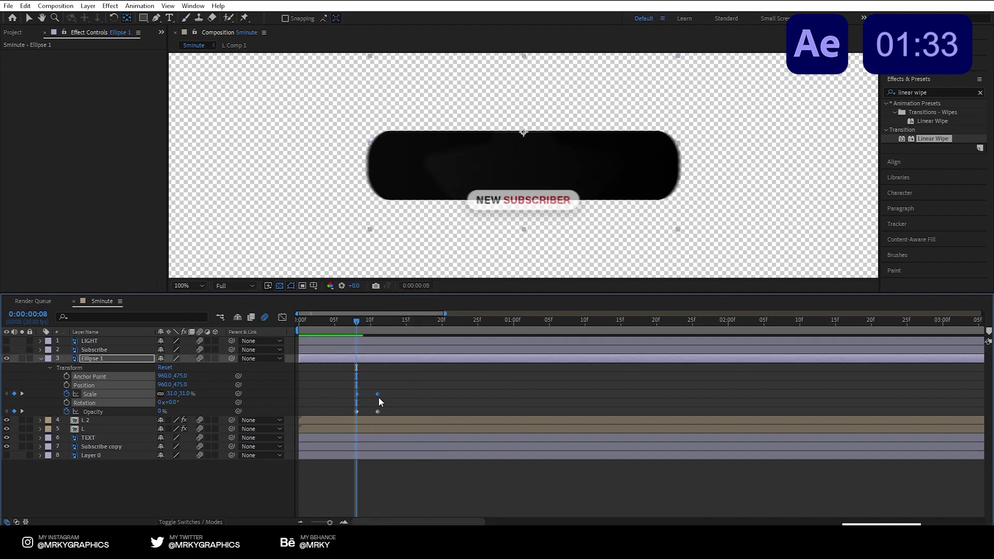
{"action": "right_click", "coordinate": [378, 393]}
{"action": "mouse_move", "coordinate": [445, 386]}
{"action": "left_click", "coordinate": [529, 423]}
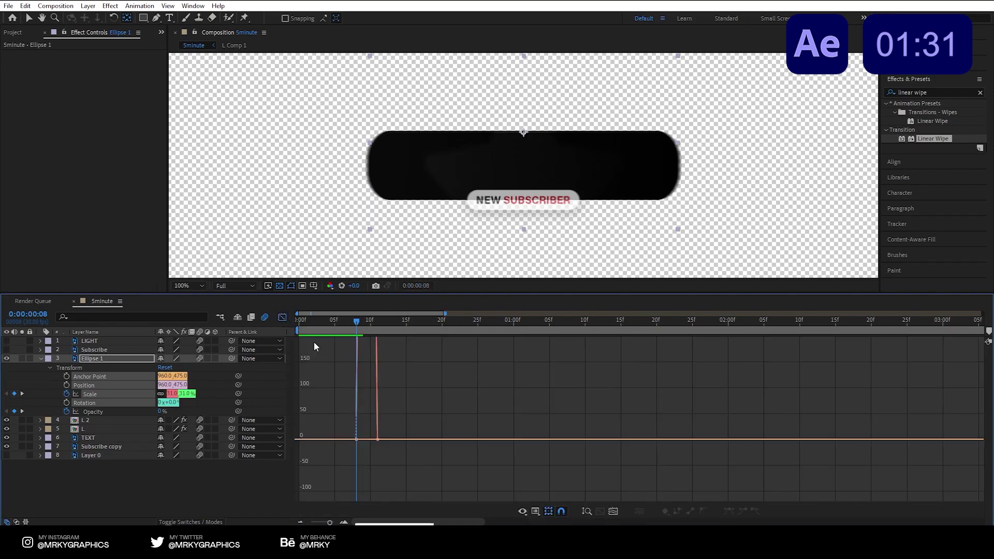
{"action": "key", "text": "shift+F3"}
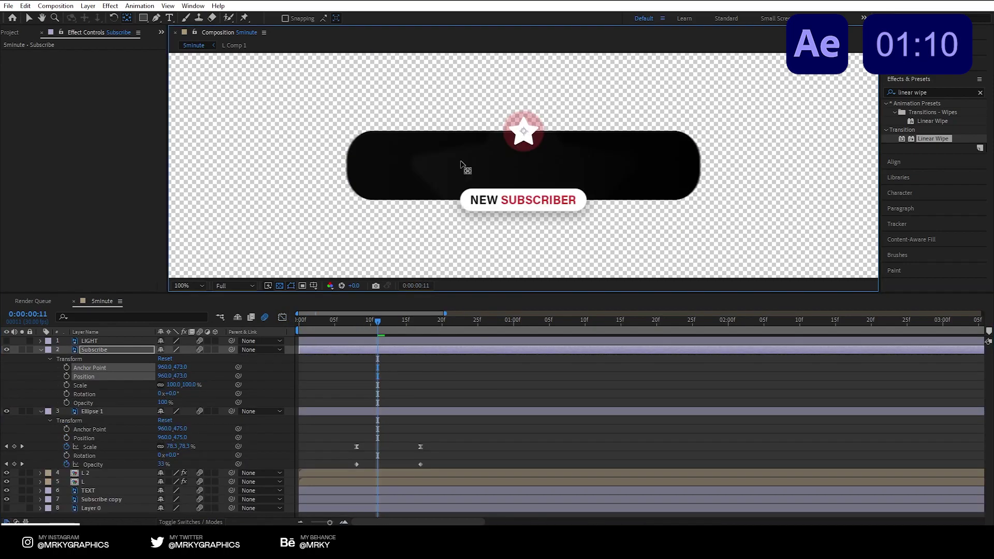
Step: Keyframe the badge's rotation from -242° at frame 11 to 0° at frame 19, easing the speed curve
{"action": "left_click", "coordinate": [67, 393]}
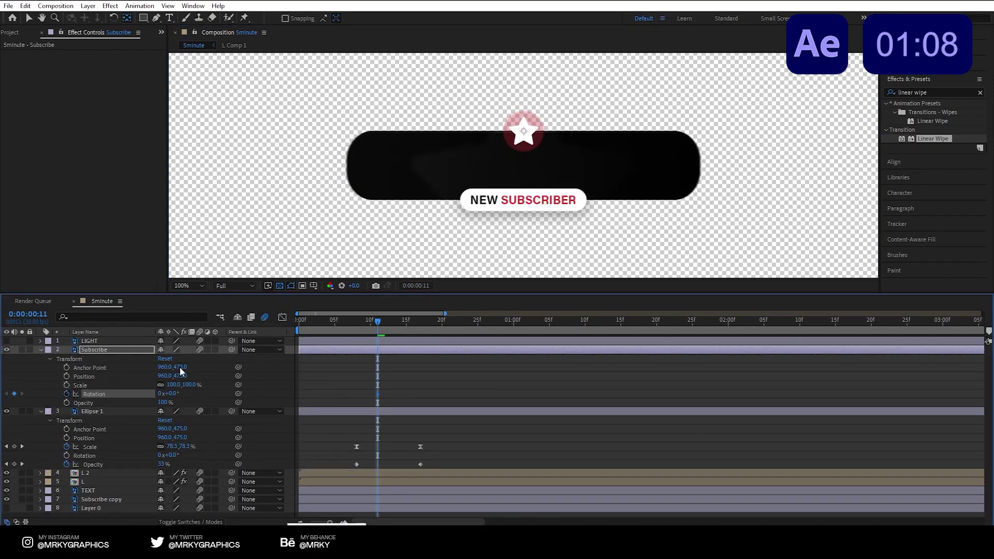
{"action": "left_click", "coordinate": [434, 323]}
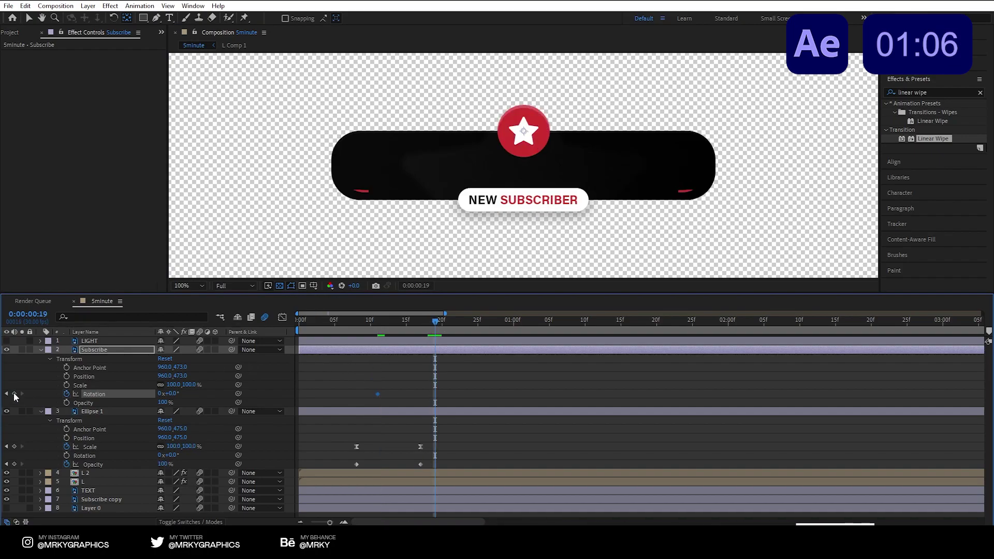
{"action": "left_click", "coordinate": [378, 324]}
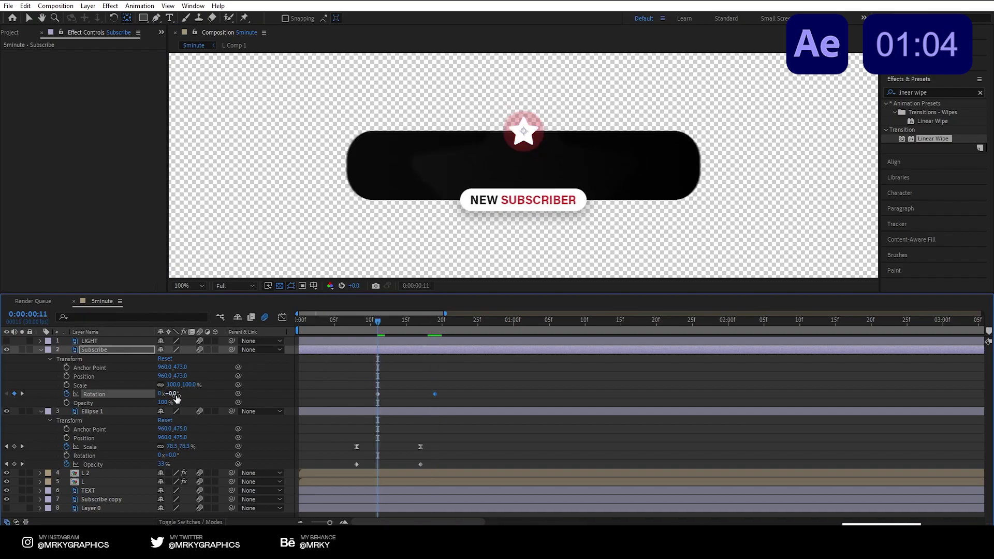
{"action": "left_click_drag", "start_coordinate": [169, 393], "coordinate": [60, 410]}
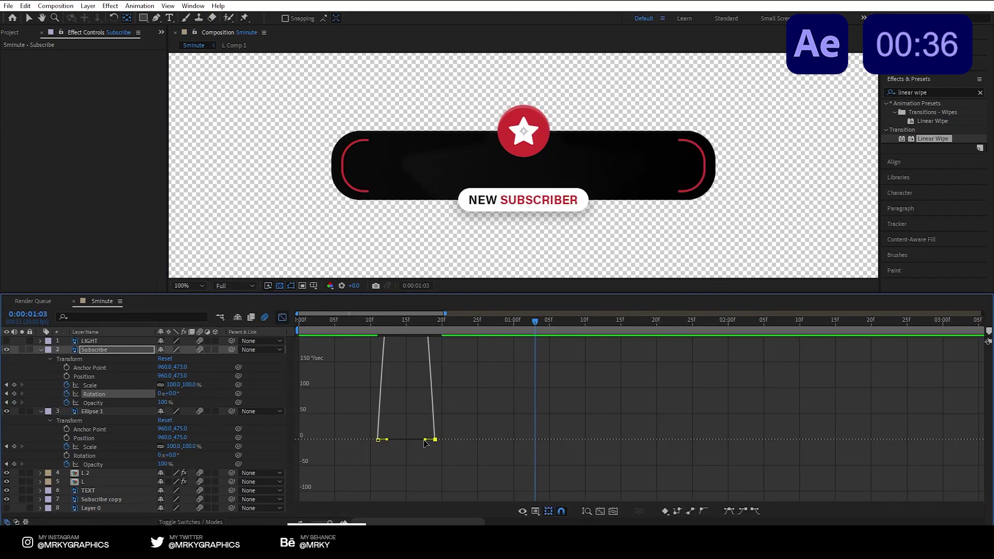
{"action": "left_click_drag", "start_coordinate": [424, 440], "coordinate": [362, 440]}
{"action": "left_click_drag", "start_coordinate": [383, 324], "coordinate": [356, 324]}
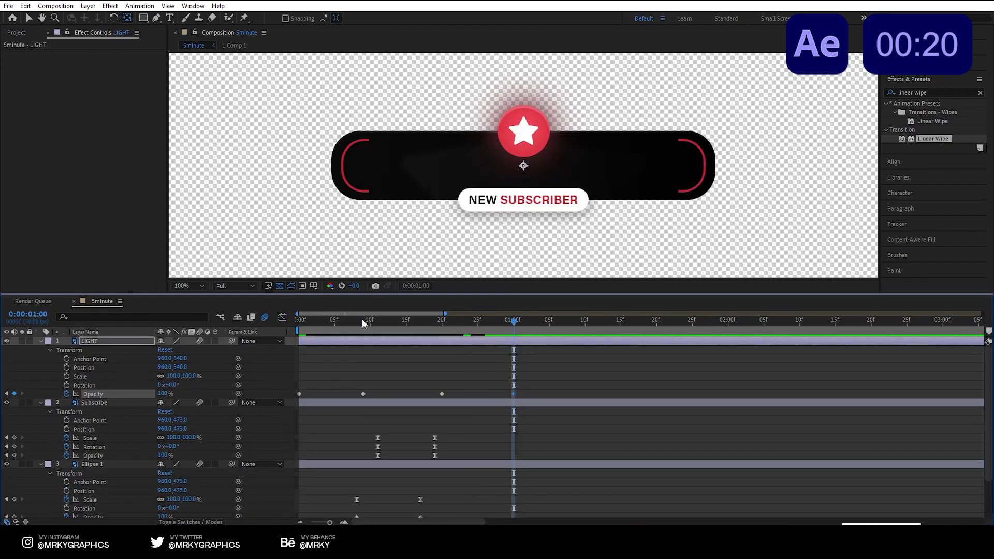
Step: Preview the animation from the start, then delete the LIGHT layer
{"action": "left_click", "coordinate": [362, 319]}
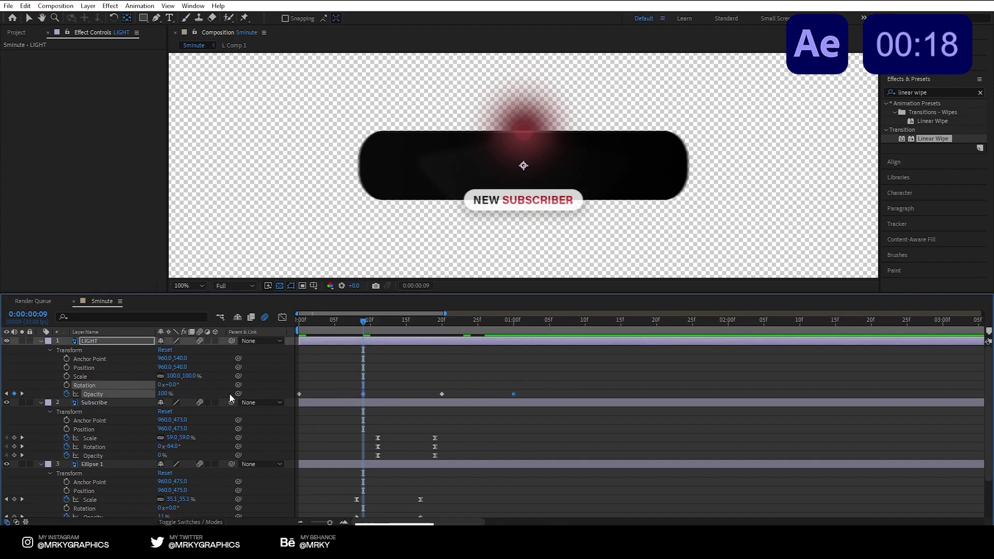
{"action": "key", "text": "Home"}
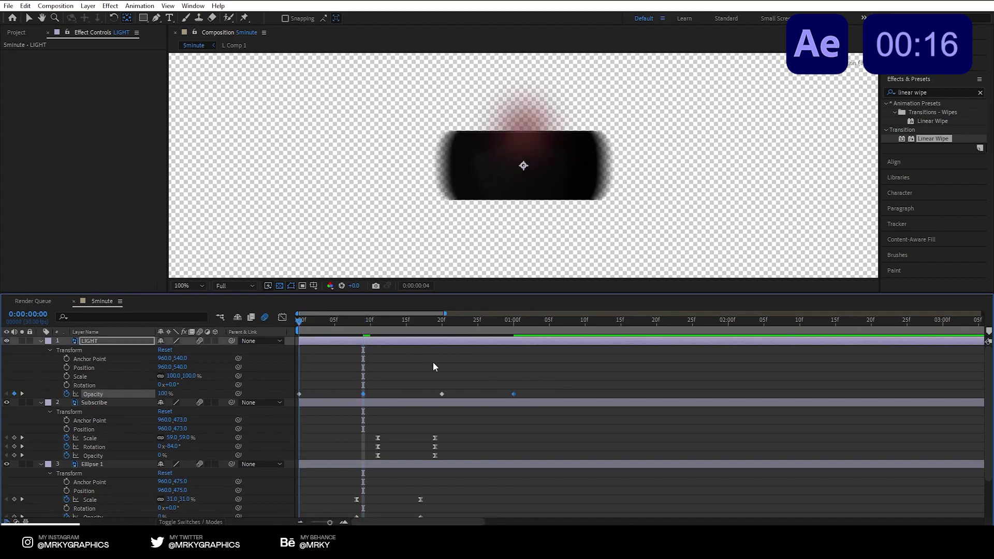
{"action": "left_click", "coordinate": [545, 428]}
{"action": "key", "text": "space"}
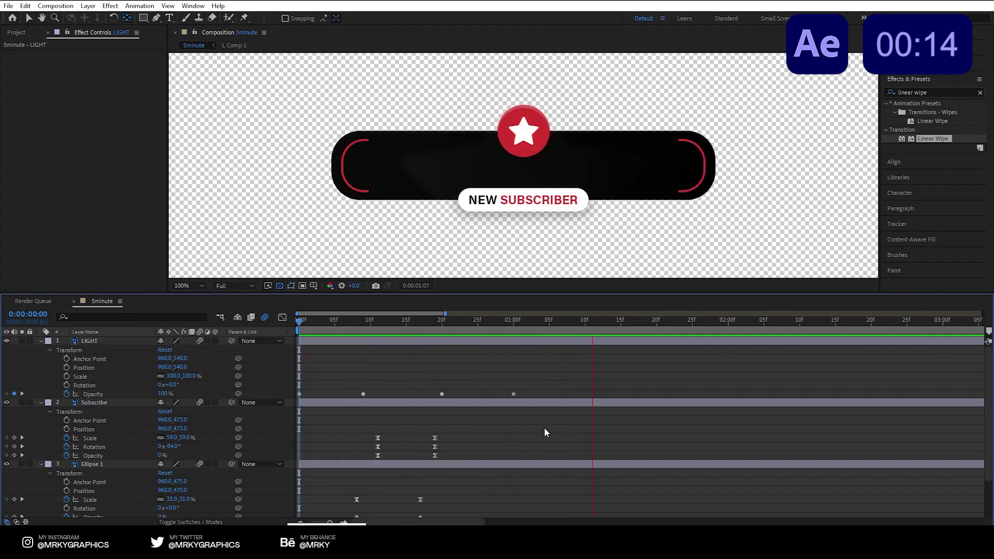
{"action": "left_click", "coordinate": [125, 340]}
{"action": "key", "text": "Delete"}
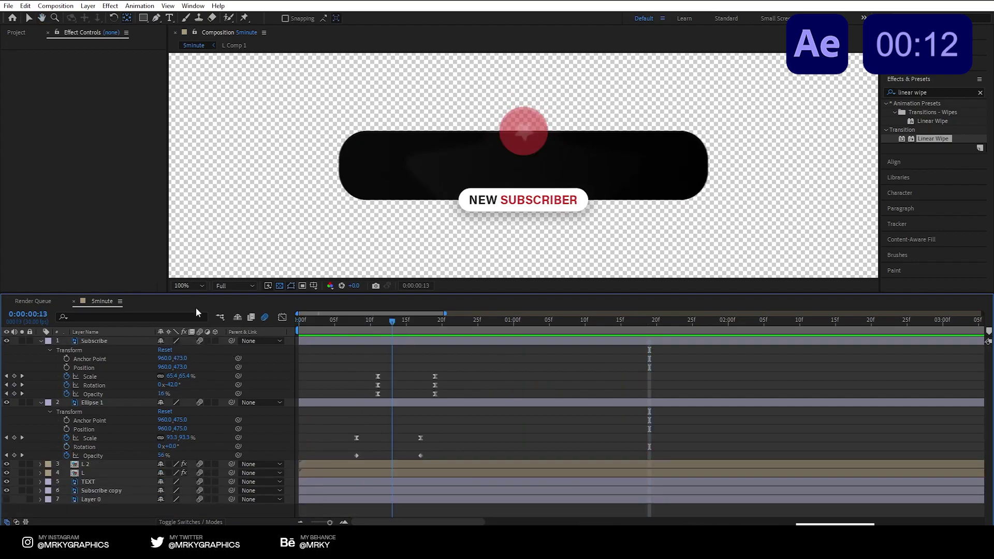
Step: Select the Subscribe copy layer and preview the animation from frame 11 to check the badge
{"action": "scroll", "coordinate": [530, 166], "scroll_direction": "down", "scroll_amount": 2}
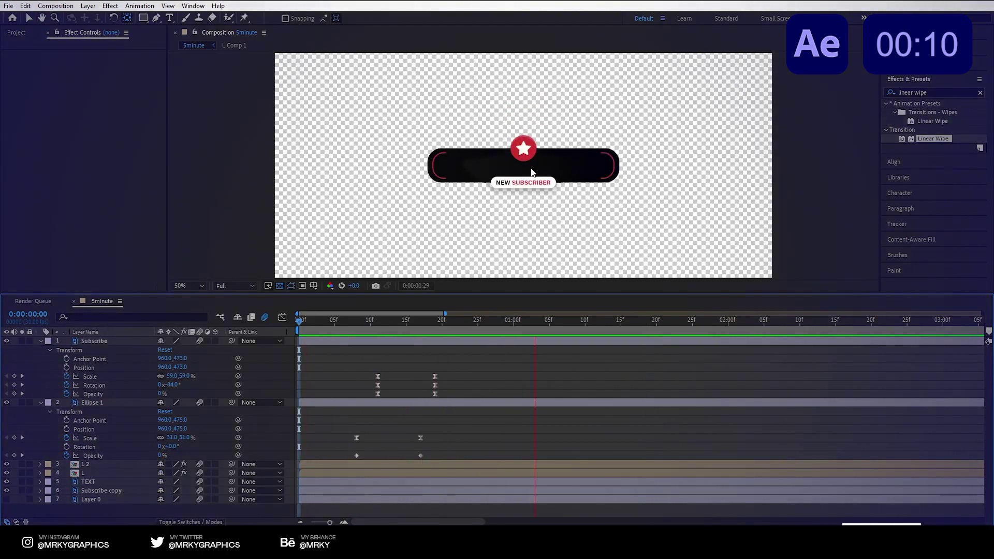
{"action": "key", "text": "space"}
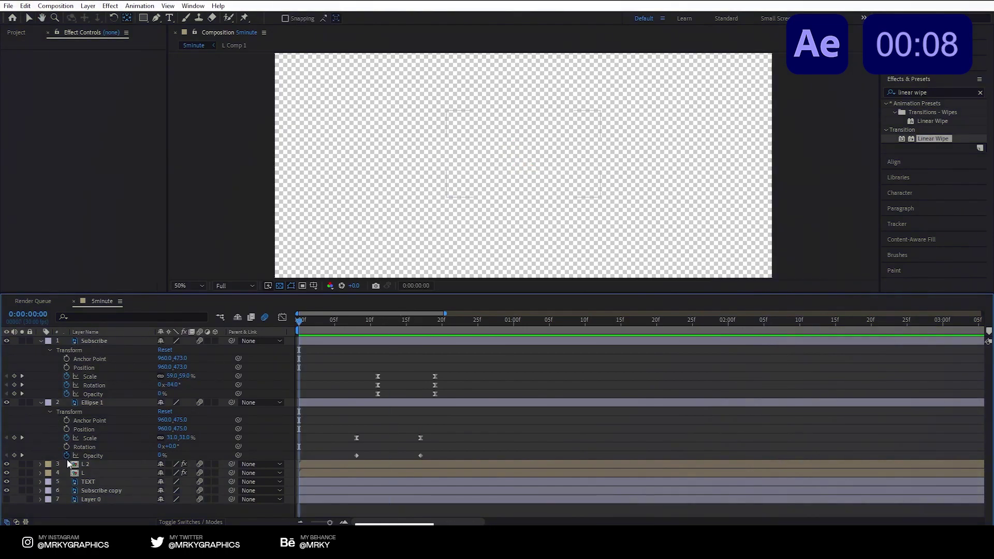
{"action": "left_click", "coordinate": [89, 492]}
{"action": "left_click_drag", "start_coordinate": [421, 319], "coordinate": [377, 320]}
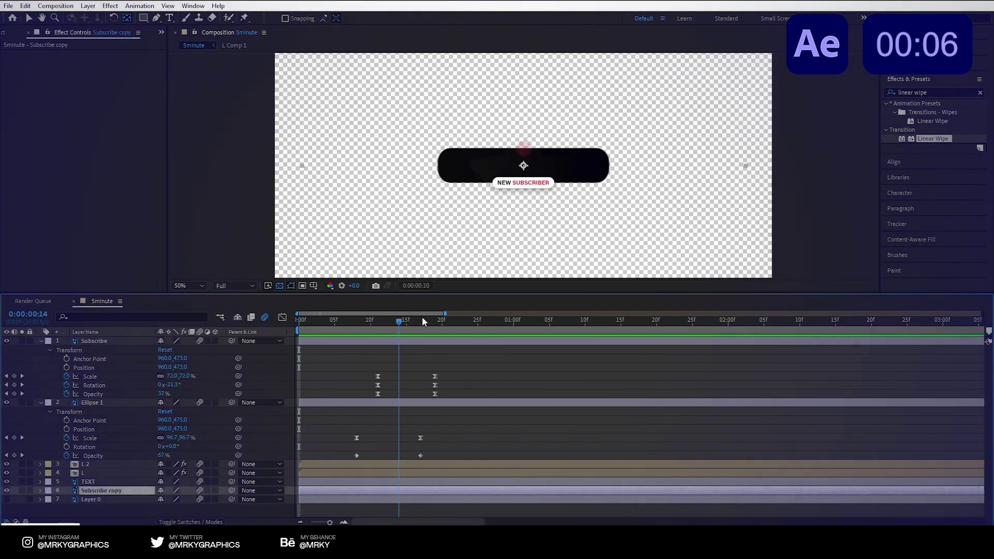
{"action": "key", "text": "space"}
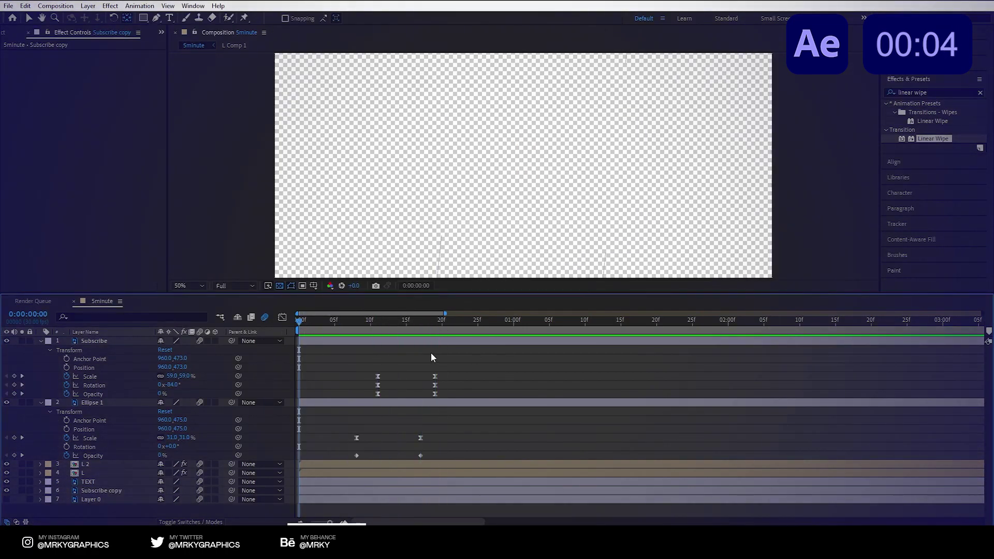
{"action": "scroll", "coordinate": [533, 199], "scroll_direction": "up", "scroll_amount": 2}
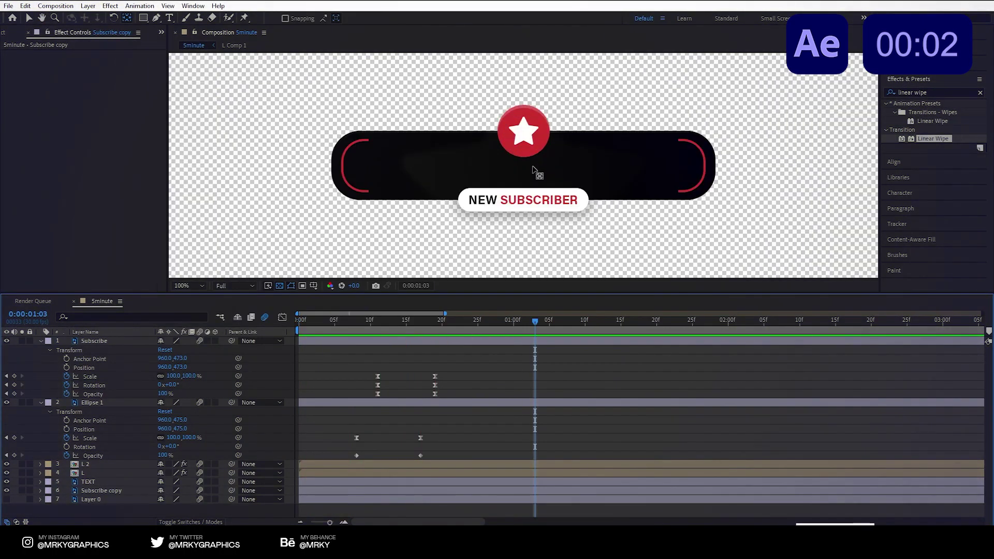
{"action": "key", "text": "space"}
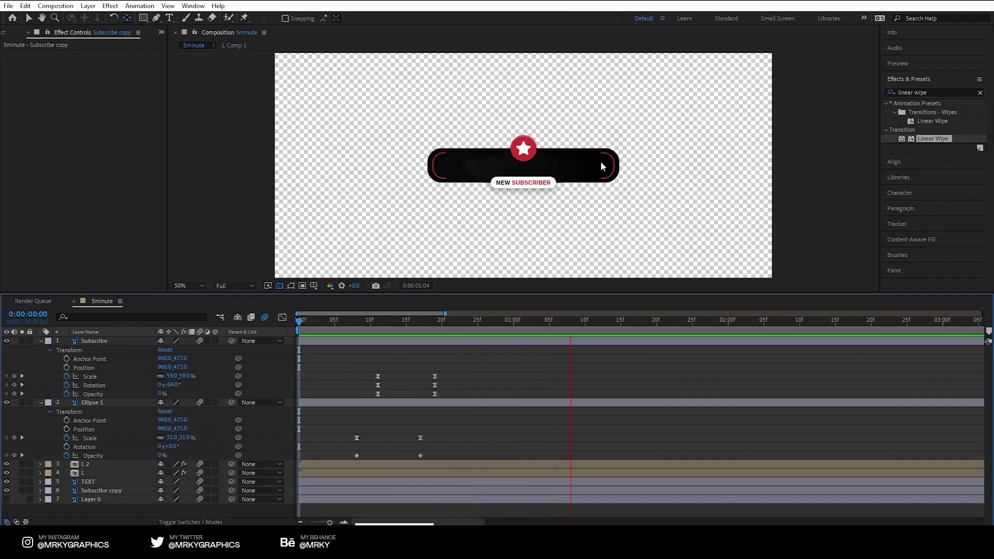
Step: Replay the intro and scrub through frames 10 to 13 to inspect the badge reveal
{"action": "key", "text": "space"}
{"action": "left_click_drag", "start_coordinate": [439, 321], "coordinate": [202, 335]}
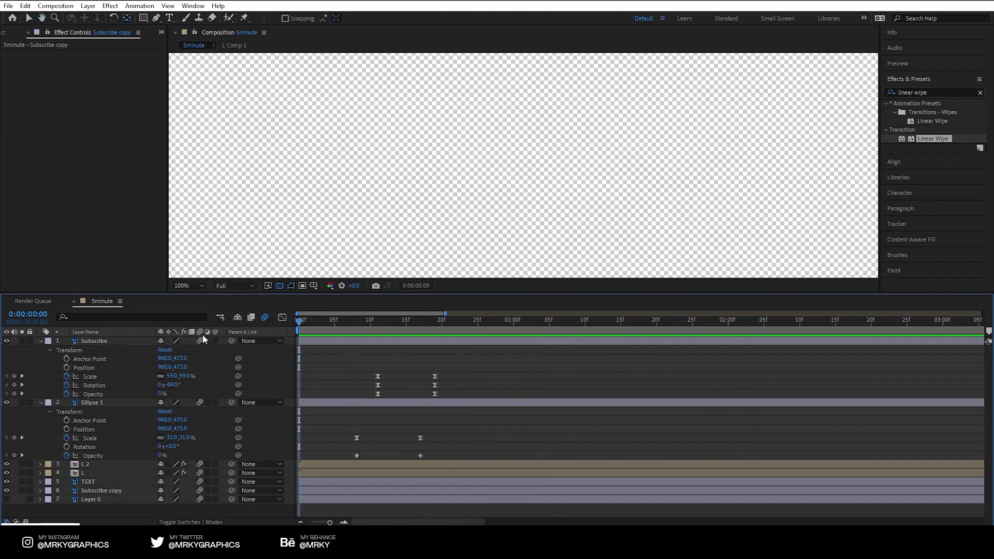
{"action": "left_click_drag", "start_coordinate": [352, 318], "coordinate": [370, 319]}
{"action": "key", "text": "space"}
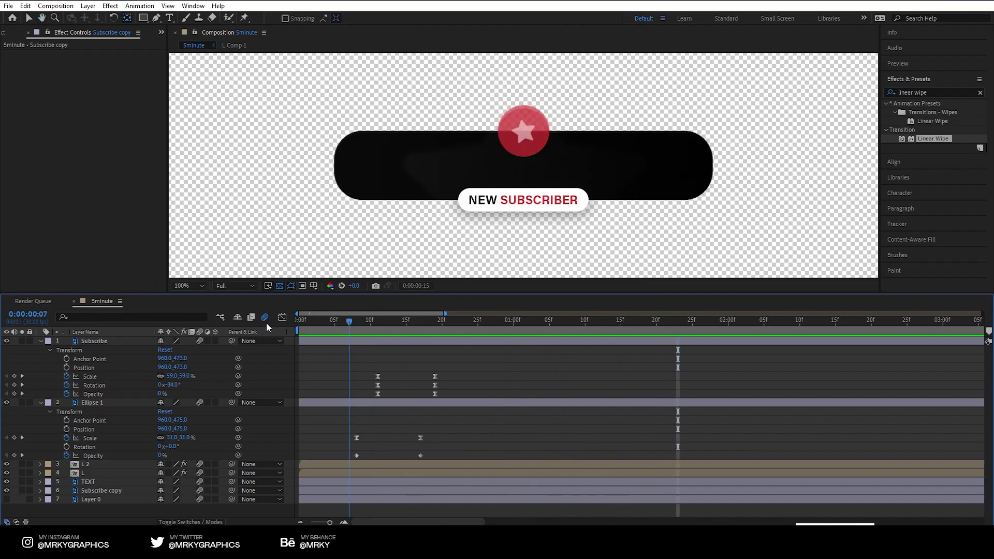
{"action": "left_click", "coordinate": [299, 319]}
{"action": "left_click", "coordinate": [390, 320]}
{"action": "left_click_drag", "start_coordinate": [390, 320], "coordinate": [435, 322]}
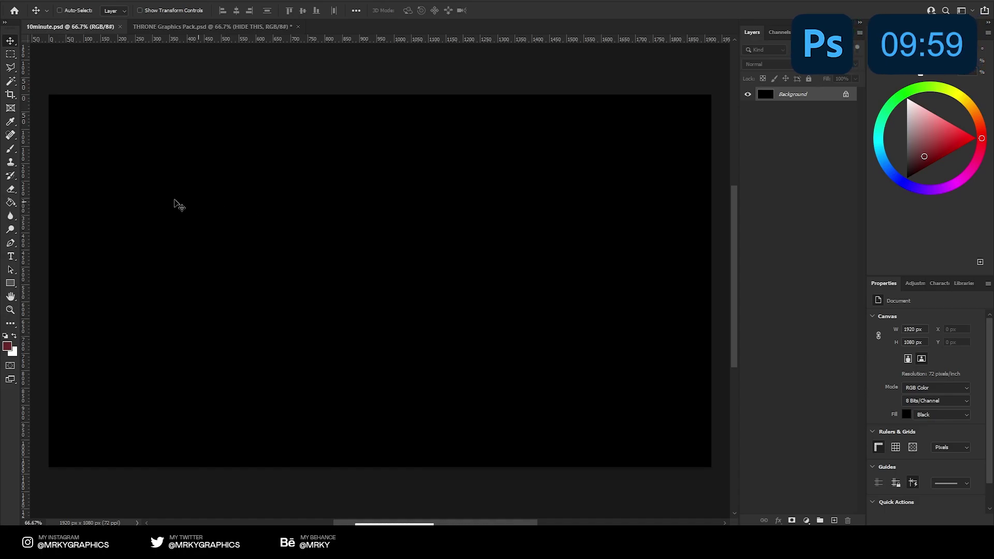
Step: Draw a small ellipse and centre it horizontally and vertically on the canvas
{"action": "left_click", "coordinate": [12, 283]}
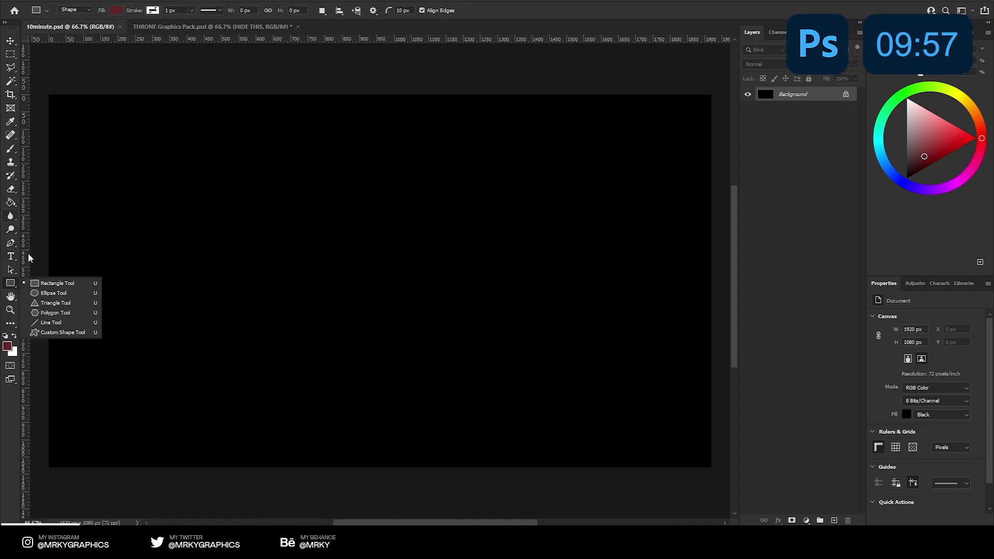
{"action": "left_click", "coordinate": [53, 293]}
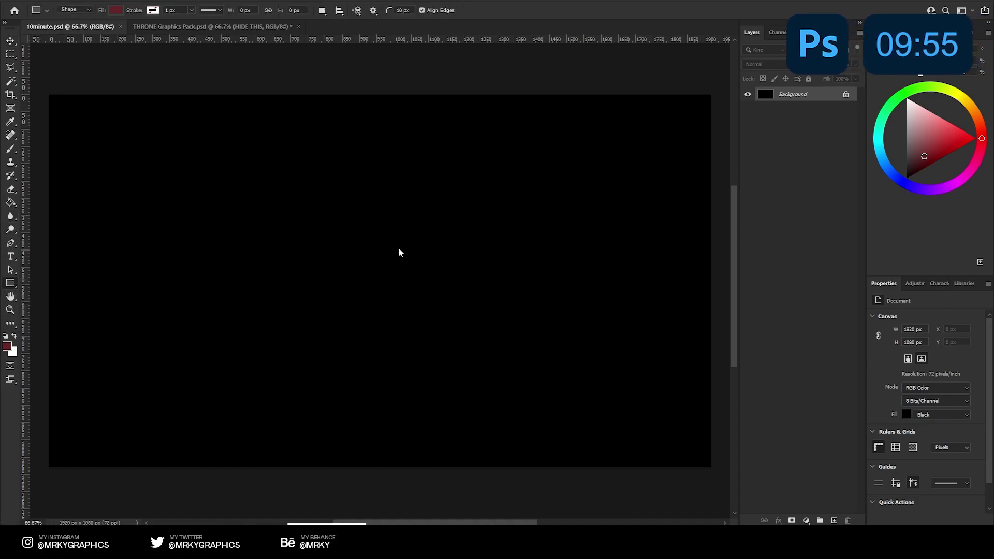
{"action": "left_click_drag", "start_coordinate": [372, 230], "coordinate": [409, 266]}
{"action": "key", "text": "ctrl+a"}
{"action": "key", "text": "v"}
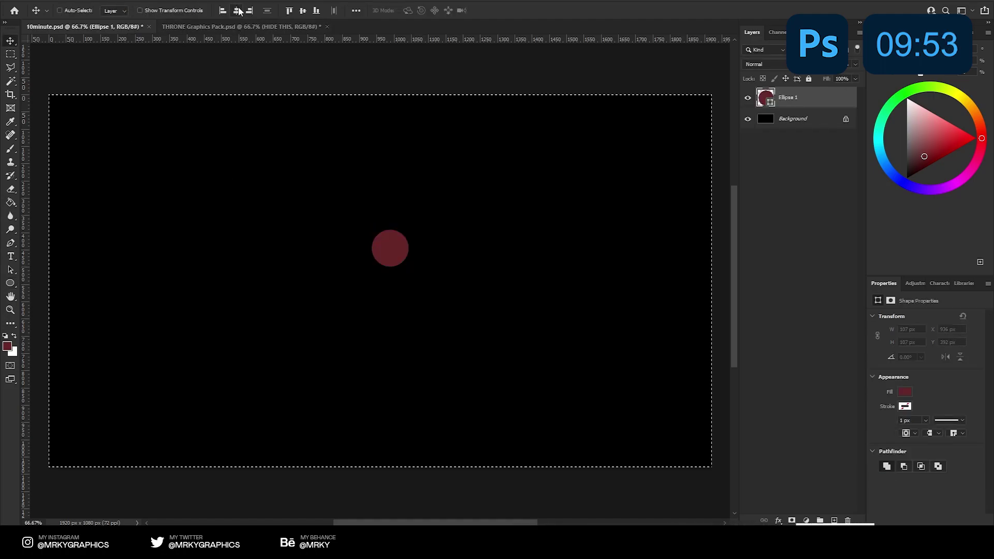
{"action": "left_click", "coordinate": [259, 10]}
{"action": "left_click", "coordinate": [300, 10]}
{"action": "key", "text": "ctrl+d"}
Step: Zoom in on the circle and give it a bright red fill
{"action": "key", "text": "z"}
{"action": "left_click_drag", "start_coordinate": [392, 280], "coordinate": [593, 267]}
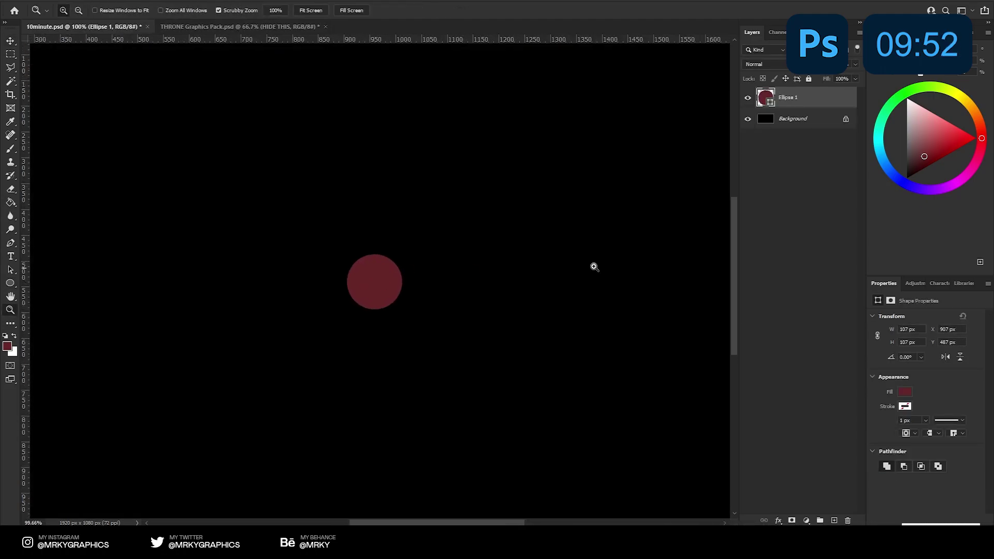
{"action": "left_click", "coordinate": [904, 393]}
{"action": "left_click", "coordinate": [873, 407]}
{"action": "left_click", "coordinate": [16, 44]}
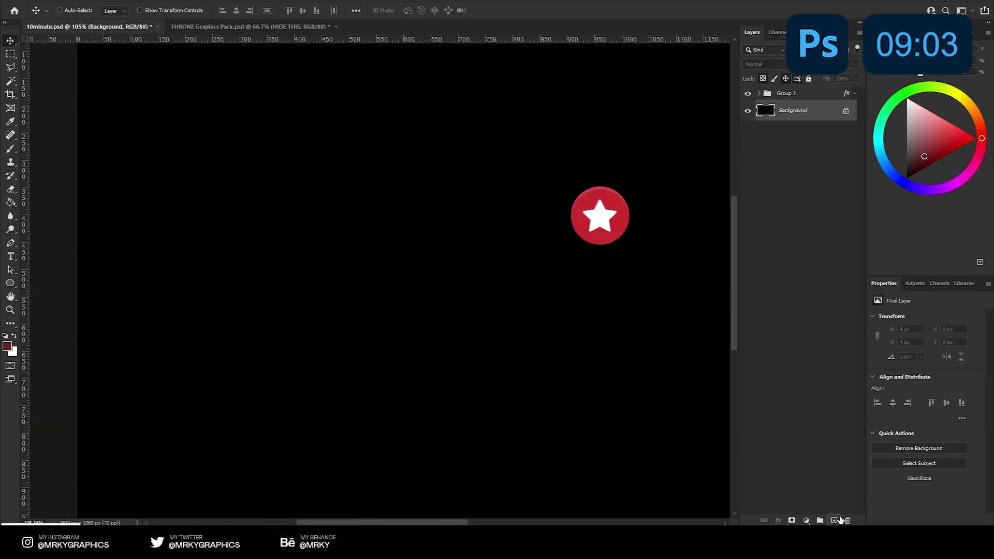
Step: On a new layer, draw a polygonal wing selection and fill it white
{"action": "left_click", "coordinate": [838, 519]}
{"action": "left_click", "coordinate": [10, 67]}
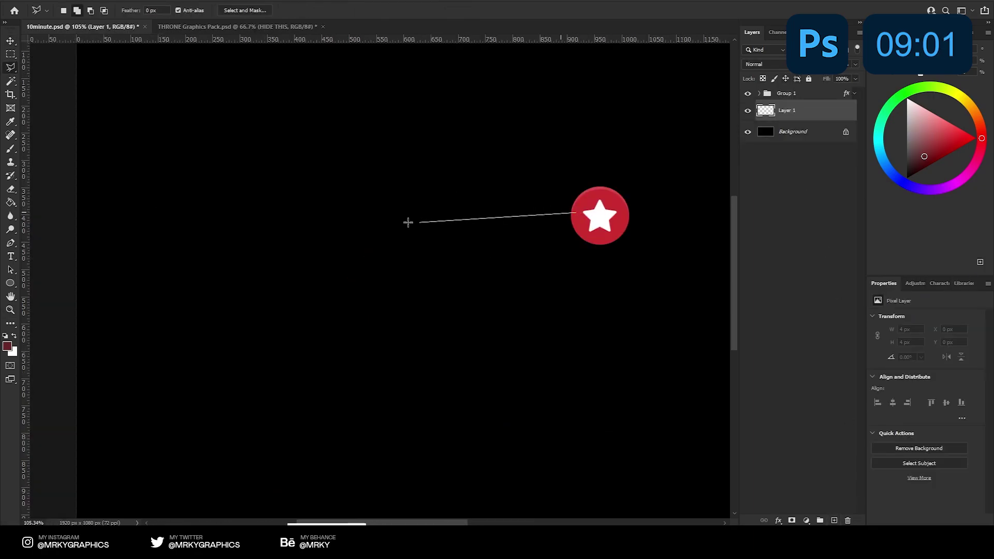
{"action": "left_click", "coordinate": [376, 212]}
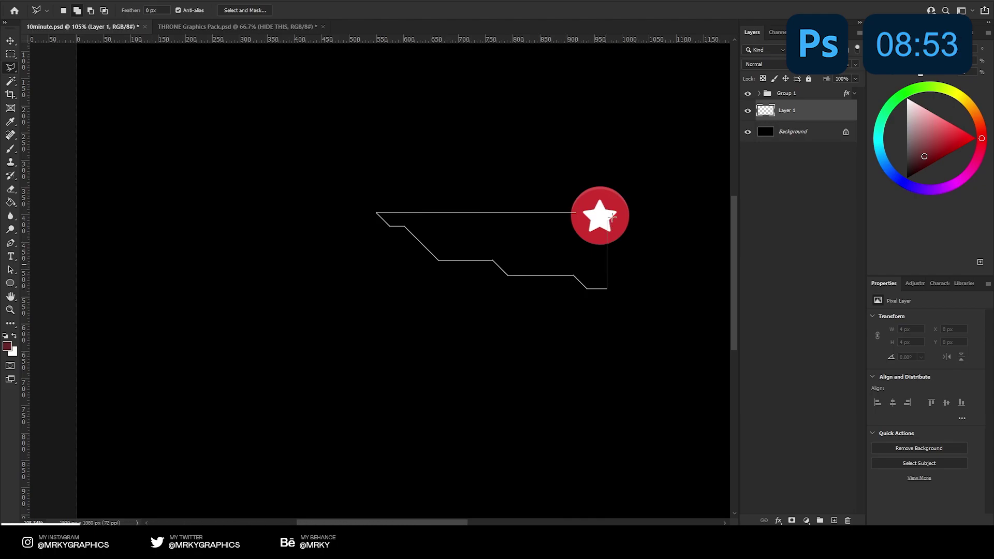
{"action": "left_click", "coordinate": [611, 218]}
{"action": "key", "text": "alt+BackSpace"}
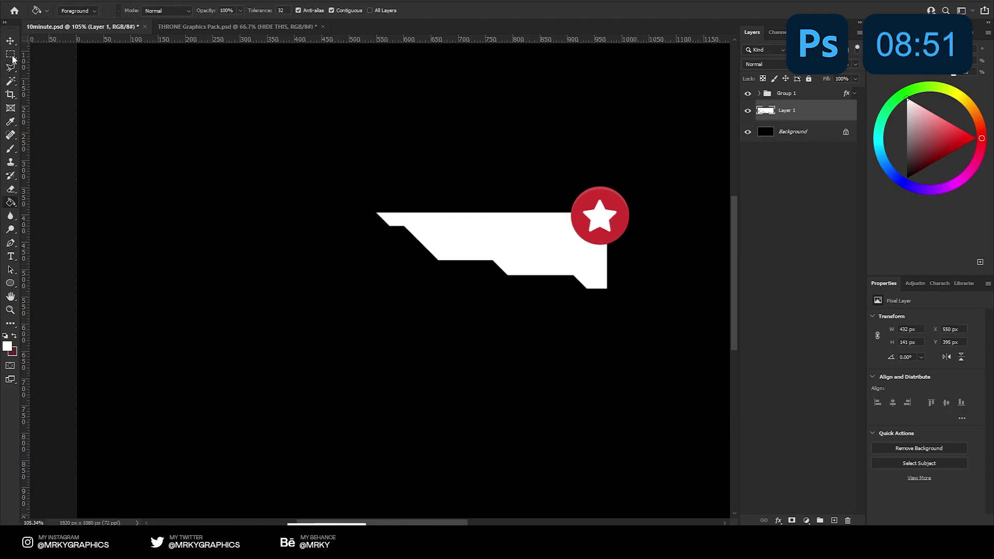
{"action": "key", "text": "ctrl+d"}
Step: Duplicate the wing half and start a Free Transform to flip the copy
{"action": "key", "text": "v"}
{"action": "scroll", "coordinate": [409, 196], "scroll_direction": "right", "scroll_amount": 3}
{"action": "key", "text": "ctrl+j"}
{"action": "key", "text": "ctrl+t"}
{"action": "right_click", "coordinate": [460, 250]}
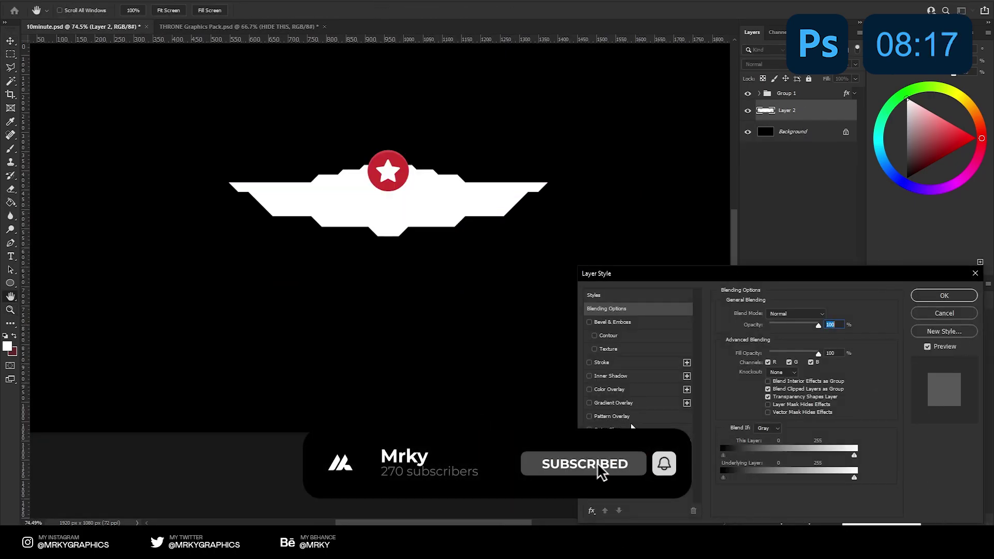
Step: Give the wing a faint Inner Shadow at a few percent opacity
{"action": "left_click", "coordinate": [611, 376]}
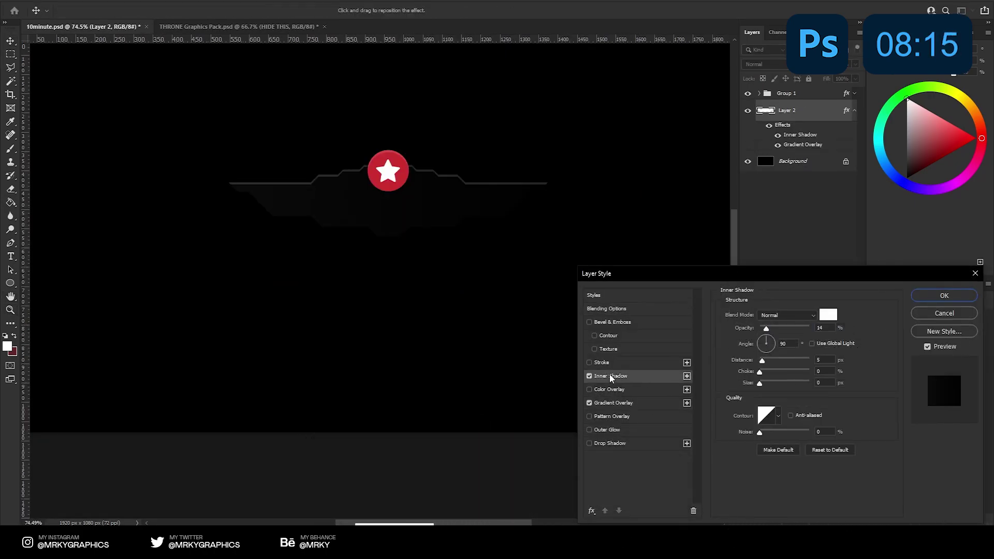
{"action": "left_click_drag", "start_coordinate": [766, 328], "coordinate": [762, 328]}
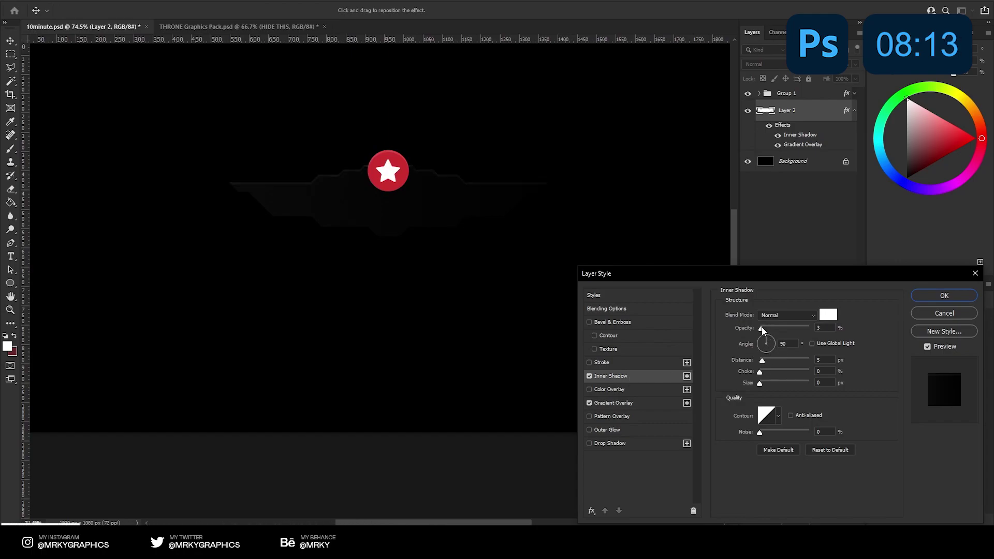
{"action": "left_click", "coordinate": [944, 295]}
{"action": "key", "text": "z"}
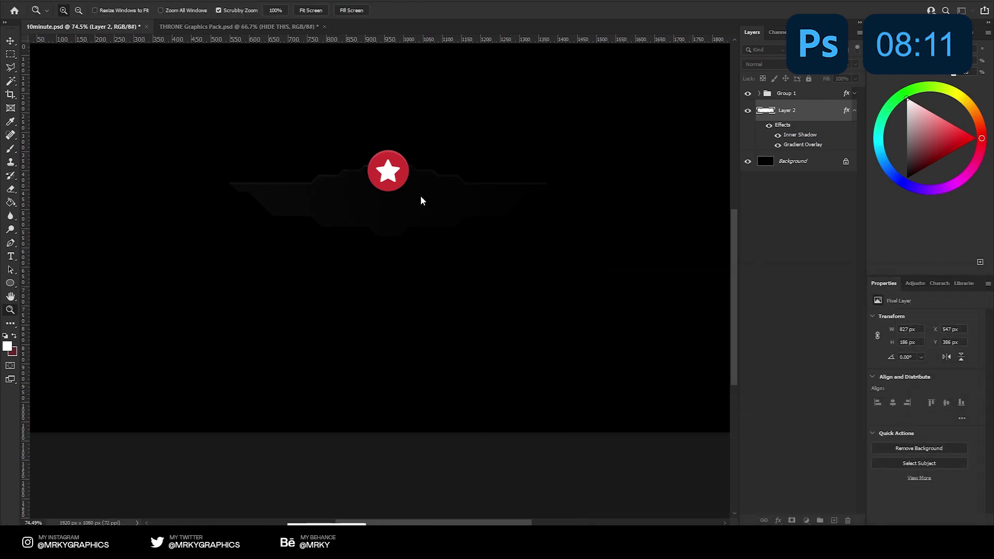
{"action": "scroll", "coordinate": [395, 188], "scroll_direction": "up", "scroll_amount": 2}
{"action": "scroll", "coordinate": [366, 167], "scroll_direction": "up", "scroll_amount": 2}
{"action": "left_click_drag", "start_coordinate": [383, 197], "coordinate": [378, 211]}
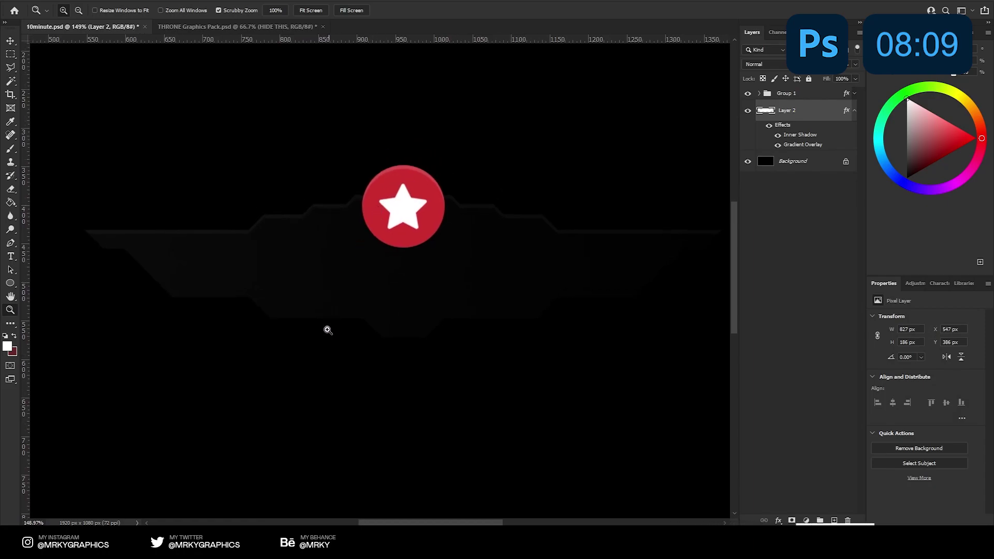
Step: Add the title text 'NEW SUBSCIRBER' above the wing and select it
{"action": "key", "text": "t"}
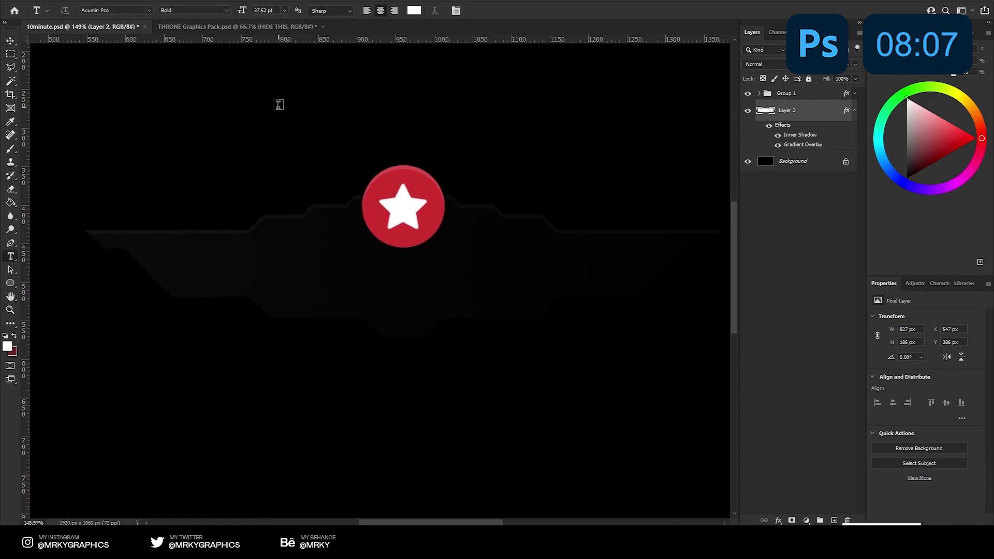
{"action": "left_click", "coordinate": [278, 102]}
{"action": "type", "text": "NEW SUBSCIRBER"}
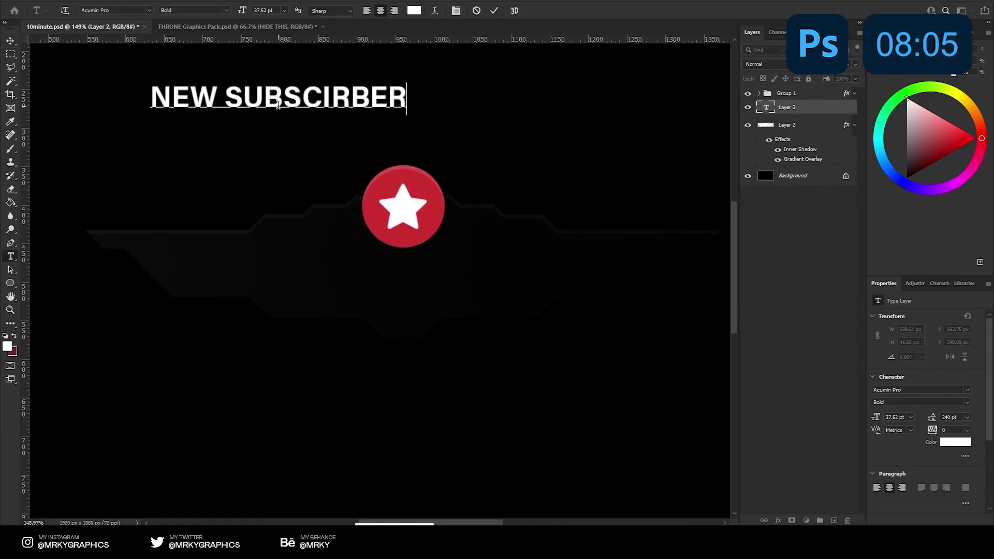
{"action": "key", "text": "ctrl+a"}
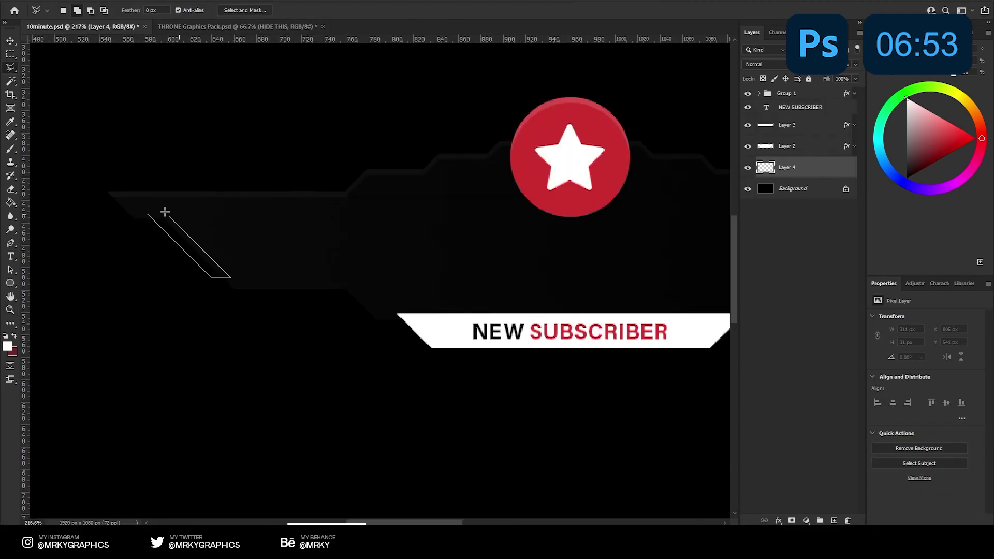
Step: Lasso a slash shape on the left wing and choose red for the Paint Bucket
{"action": "double_click", "coordinate": [162, 210]}
{"action": "left_click", "coordinate": [11, 202]}
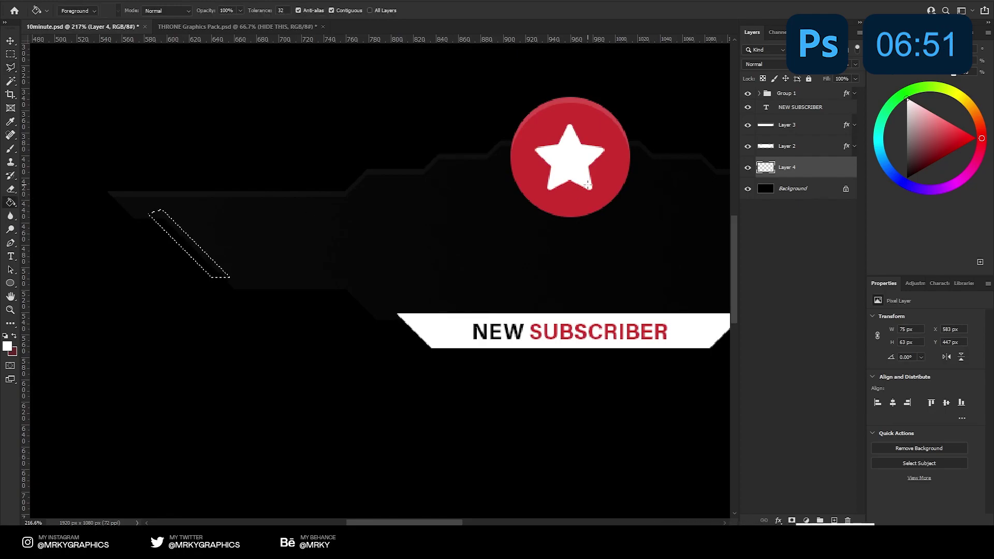
{"action": "left_click", "coordinate": [533, 171], "text": "alt"}
Step: Fill the left-wing slash with red and deselect
{"action": "left_click", "coordinate": [186, 244]}
{"action": "key", "text": "ctrl+d"}
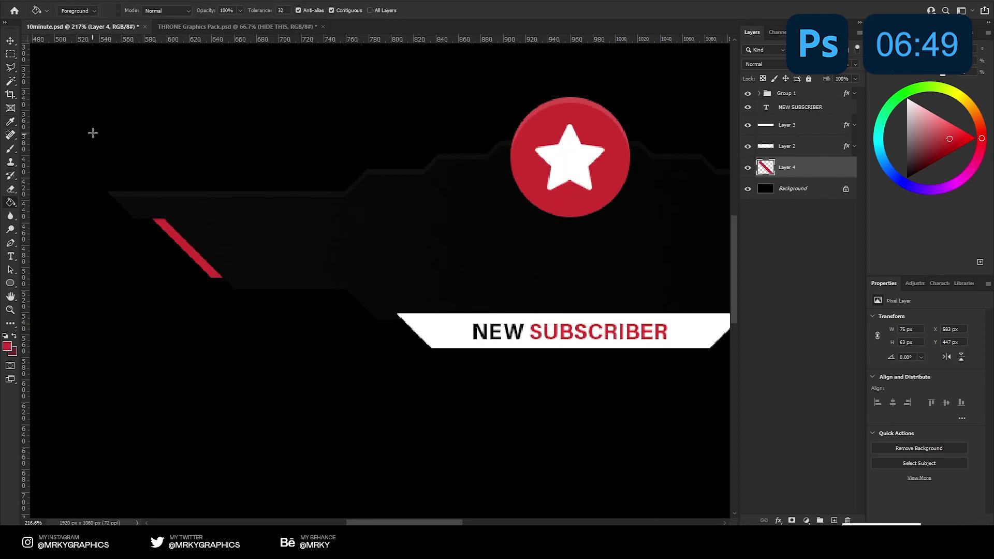
{"action": "key", "text": "z"}
{"action": "mouse_move", "coordinate": [290, 209]}
{"action": "left_mouse_down"}
{"action": "mouse_move", "coordinate": [243, 210]}
{"action": "mouse_move", "coordinate": [290, 209]}
{"action": "left_mouse_up"}
Step: Duplicate the red slash, flip it horizontally and move it to the right wing end
{"action": "key", "text": "ctrl+j"}
{"action": "key", "text": "v"}
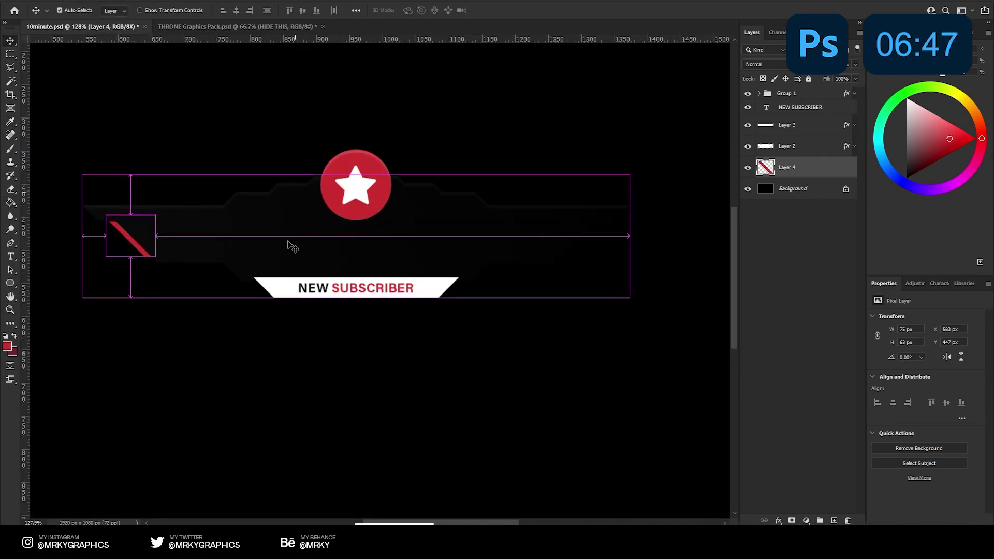
{"action": "key", "text": "ctrl+t"}
{"action": "right_click", "coordinate": [153, 244]}
{"action": "left_click", "coordinate": [202, 429]}
{"action": "key", "text": "Return"}
{"action": "left_click_drag", "start_coordinate": [160, 310], "coordinate": [604, 309]}
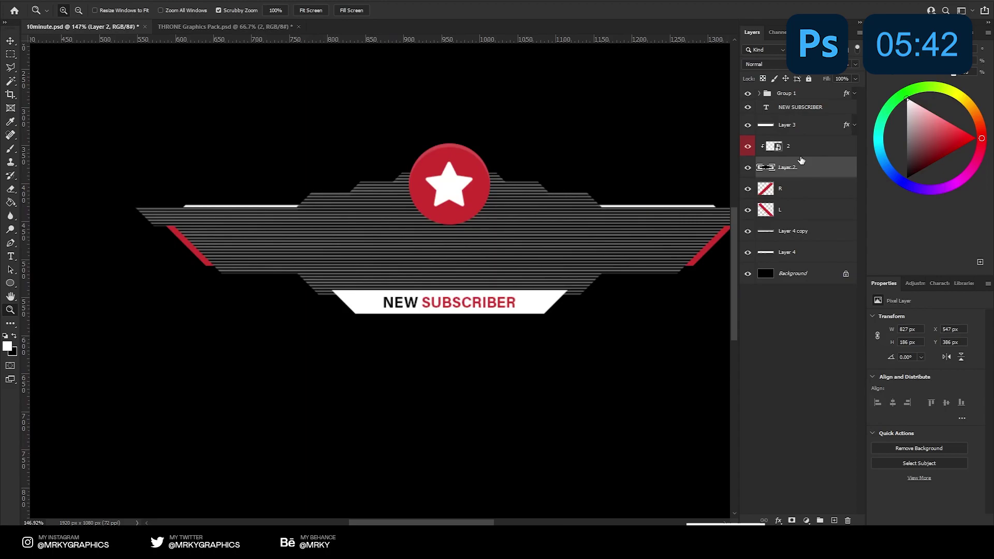
Step: Set the striped texture layer to Overlay and merge it into the wing layer
{"action": "left_click", "coordinate": [797, 146]}
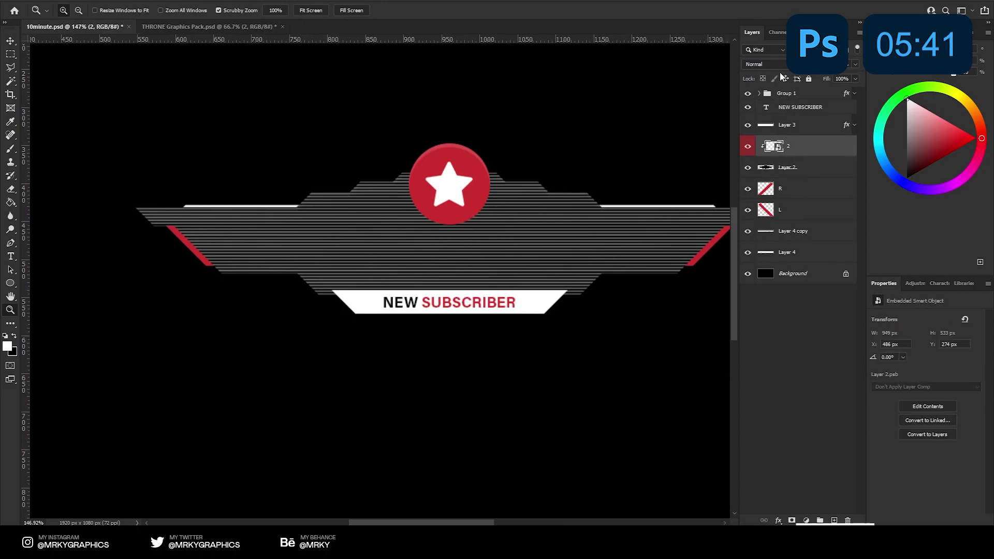
{"action": "left_click", "coordinate": [763, 65]}
{"action": "left_click", "coordinate": [752, 190]}
{"action": "scroll", "coordinate": [304, 248], "scroll_direction": "down", "scroll_amount": 5}
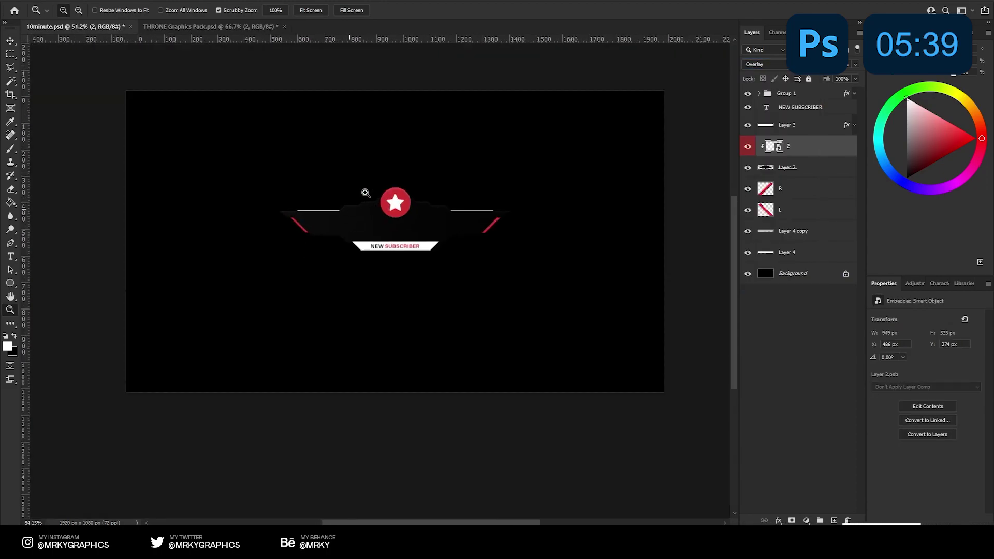
{"action": "scroll", "coordinate": [366, 193], "scroll_direction": "up", "scroll_amount": 5}
{"action": "key", "text": "ctrl+e"}
{"action": "scroll", "coordinate": [549, 191], "scroll_direction": "up", "scroll_amount": 3}
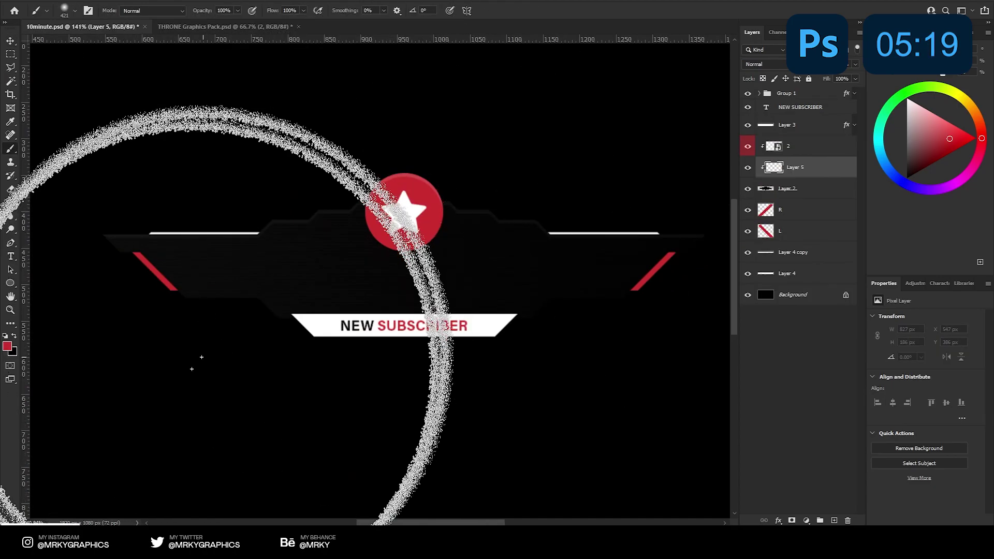
Step: Paint a soft red glow behind the star badge
{"action": "scroll", "coordinate": [157, 423], "scroll_direction": "down", "scroll_amount": 3}
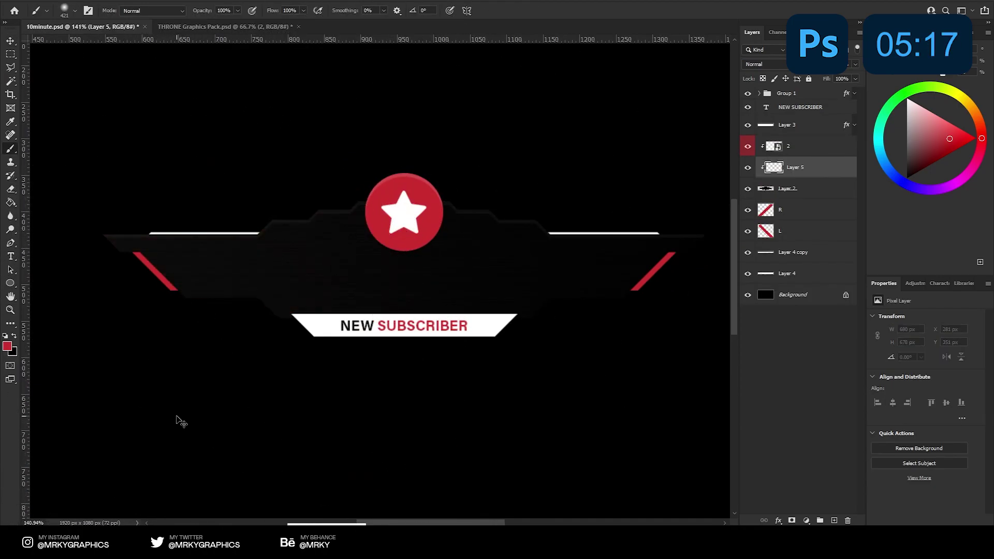
{"action": "key", "text": "z"}
{"action": "scroll", "coordinate": [373, 342], "scroll_direction": "up", "scroll_amount": 2}
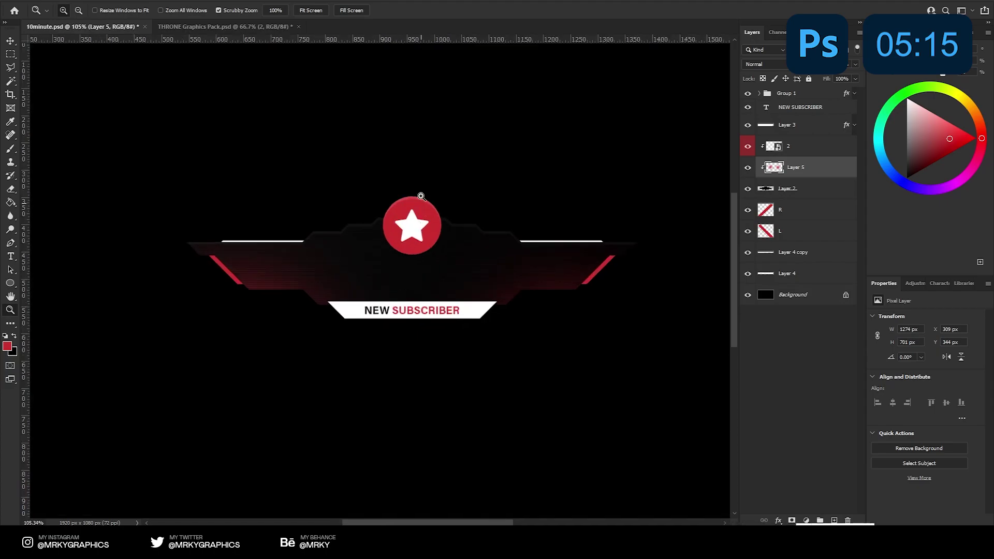
{"action": "key", "text": "b"}
{"action": "left_click", "coordinate": [414, 159]}
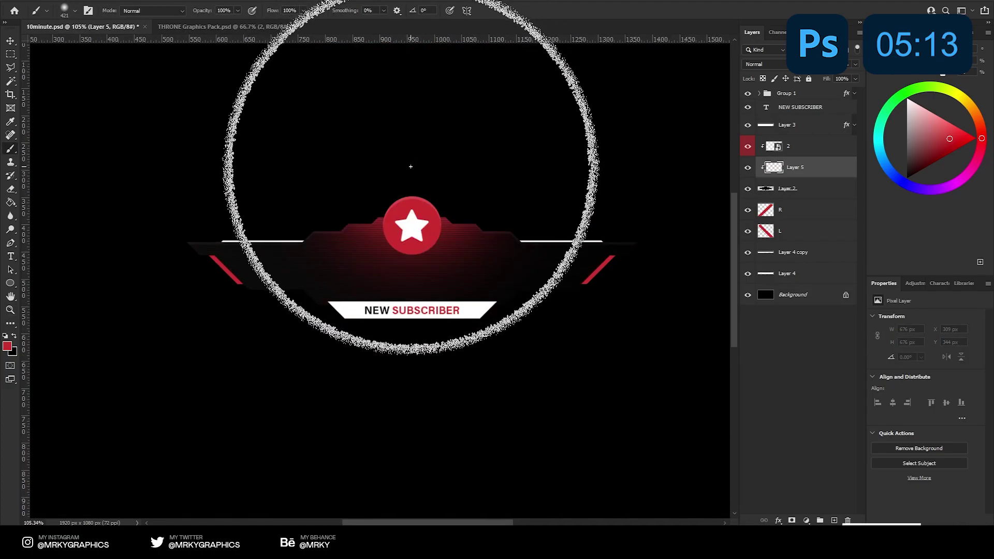
{"action": "key", "text": "ctrl+z"}
{"action": "left_click", "coordinate": [410, 137]}
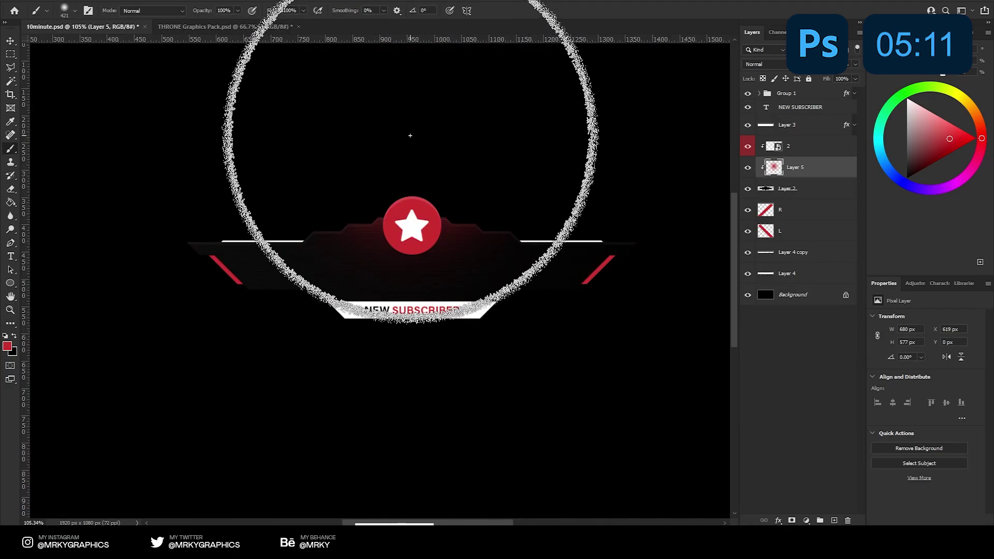
Step: Merge the glow, texture and wing layers into one
{"action": "key", "text": "z"}
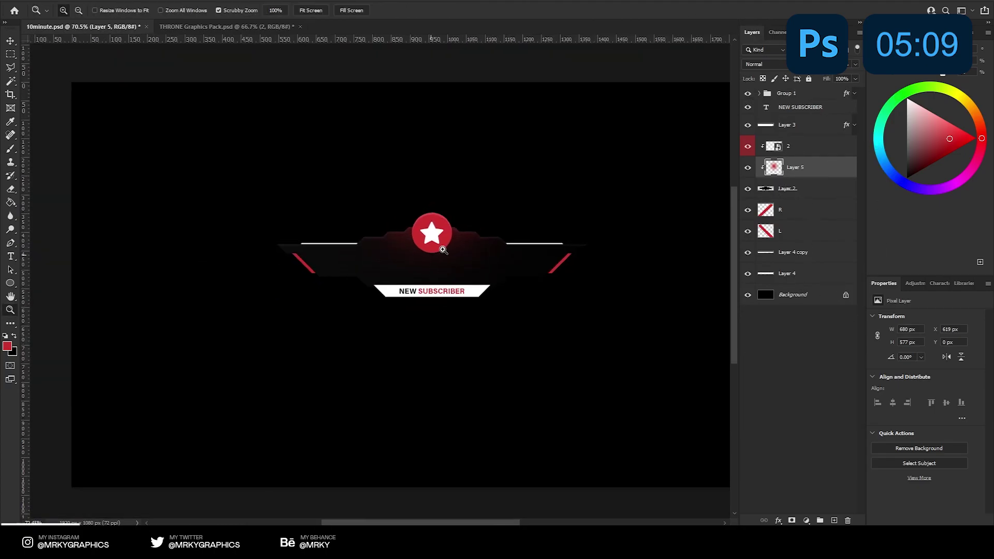
{"action": "key", "text": "ctrl+1"}
{"action": "left_click", "coordinate": [786, 188]}
{"action": "left_click", "coordinate": [795, 154], "text": "shift"}
{"action": "key", "text": "ctrl+e"}
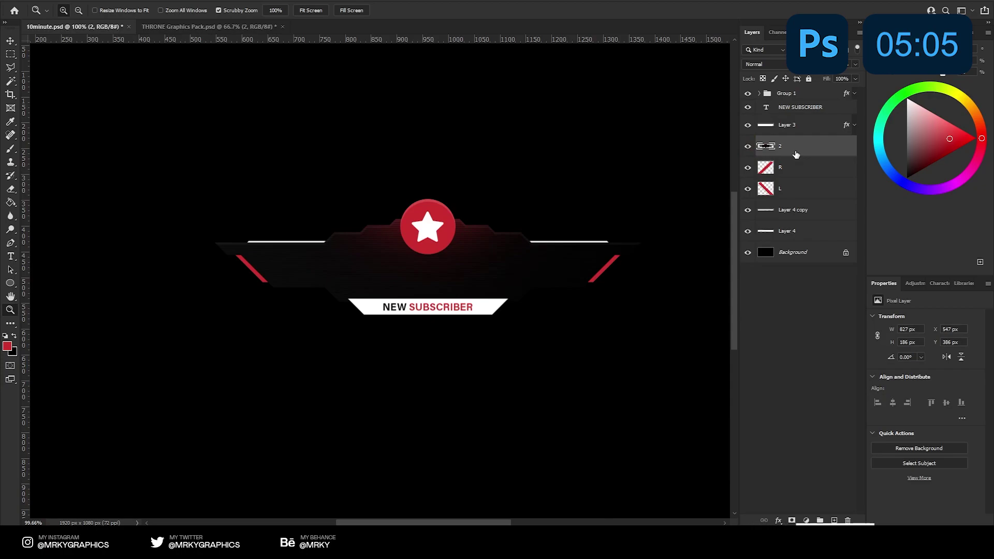
Step: Zoom to the badge, pick the Lasso tool and add a new empty layer
{"action": "left_click_drag", "start_coordinate": [472, 240], "coordinate": [378, 219]}
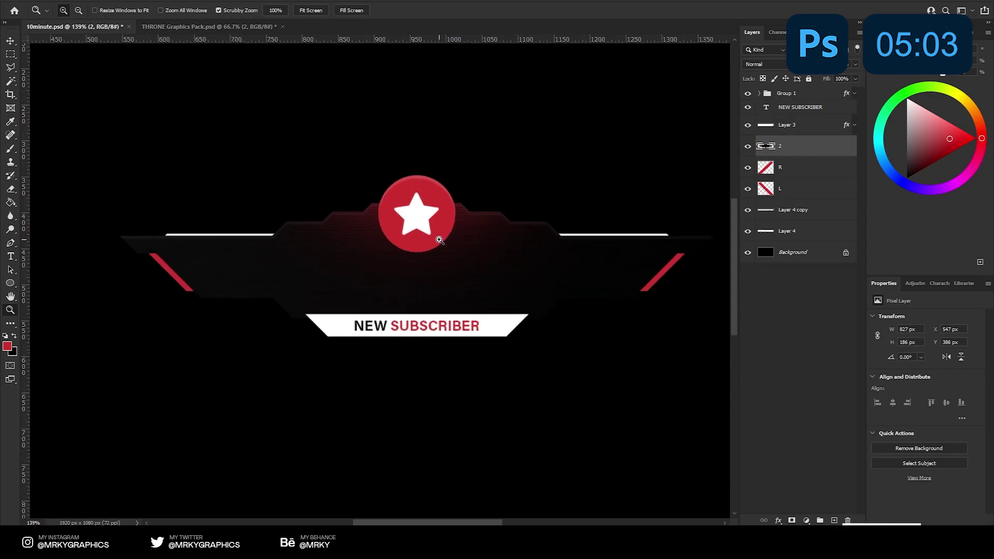
{"action": "left_click", "coordinate": [11, 68]}
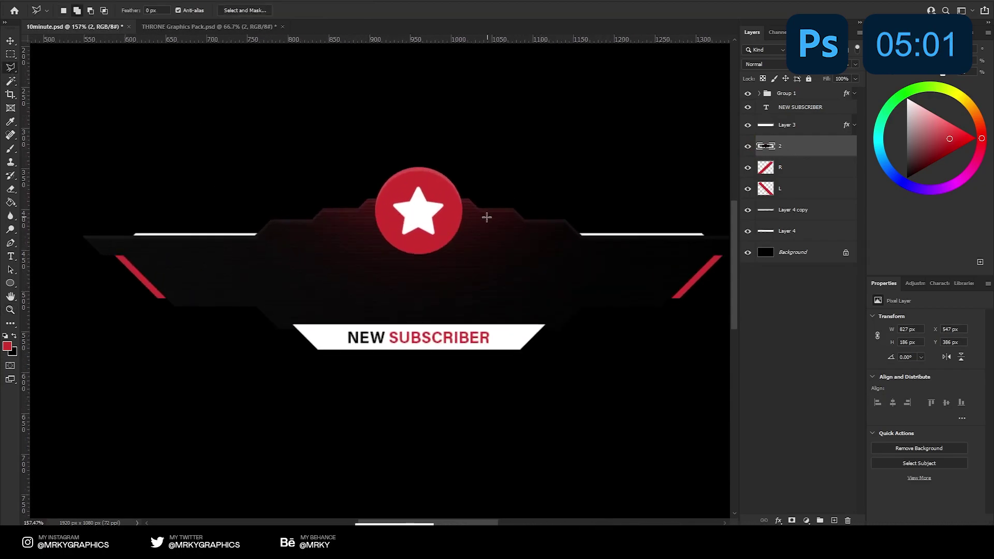
{"action": "key", "text": "z"}
{"action": "left_click_drag", "start_coordinate": [455, 218], "coordinate": [449, 215]}
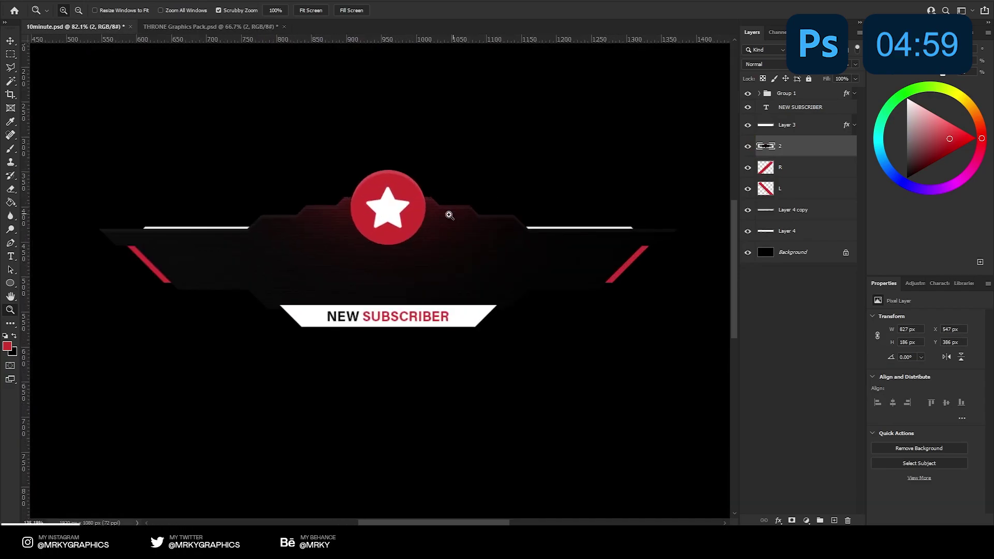
{"action": "left_click", "coordinate": [450, 215]}
{"action": "key", "text": "l"}
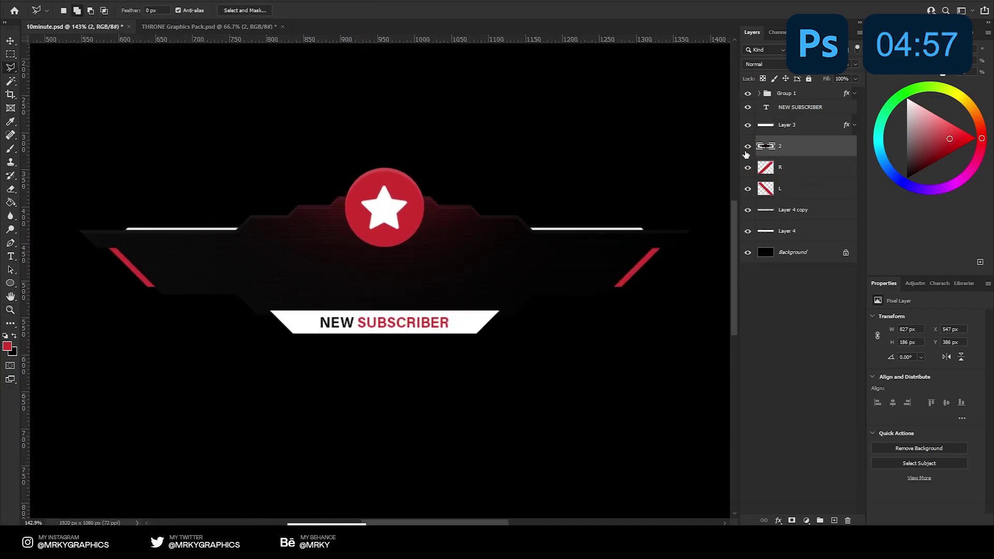
{"action": "left_click", "coordinate": [834, 521]}
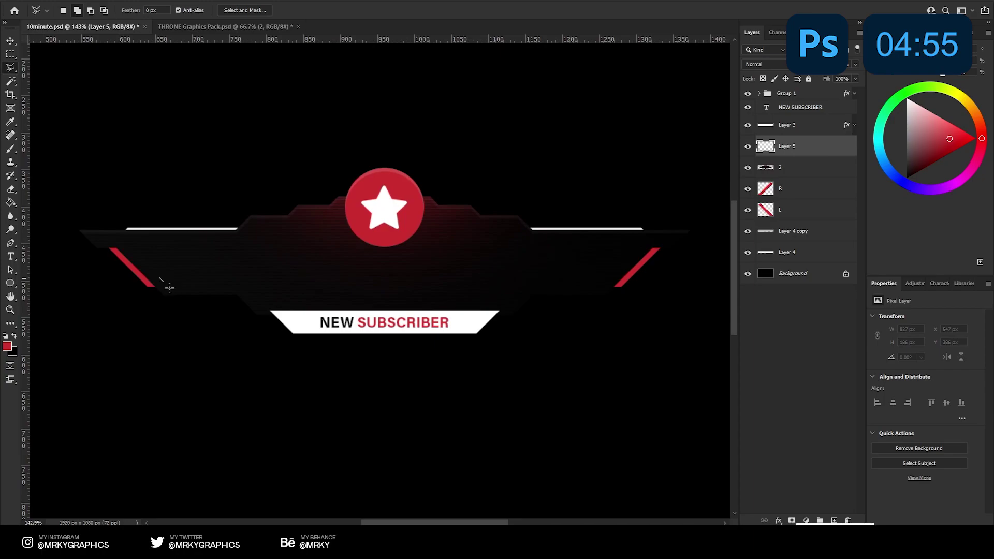
Step: Duplicate the small red dash above the left top line and place the copy beside it
{"action": "left_click_drag", "start_coordinate": [115, 105], "coordinate": [411, 214]}
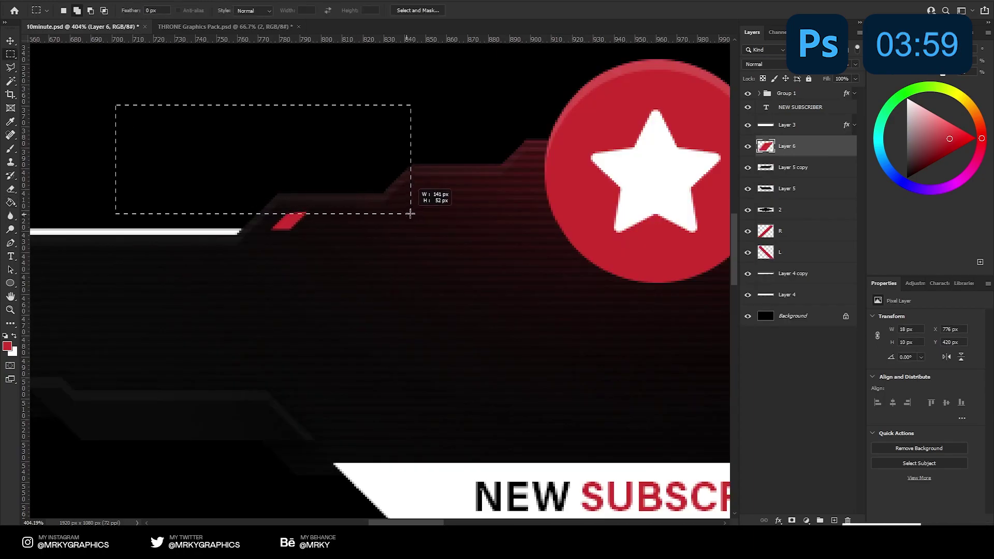
{"action": "key", "text": "v"}
{"action": "mouse_move", "coordinate": [299, 223]}
{"action": "left_mouse_down", "text": "alt"}
{"action": "mouse_move", "coordinate": [339, 227]}
{"action": "mouse_move", "coordinate": [400, 204]}
{"action": "left_mouse_up", "text": "alt"}
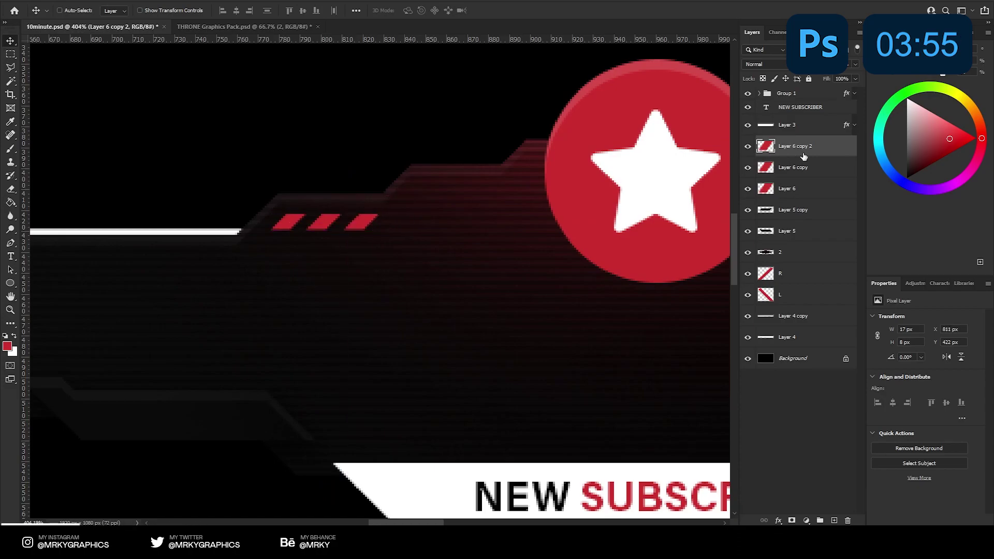
Step: Make the middle slash white with a Color Overlay, then rasterize its layer style
{"action": "left_click", "coordinate": [816, 170]}
{"action": "double_click", "coordinate": [815, 170]}
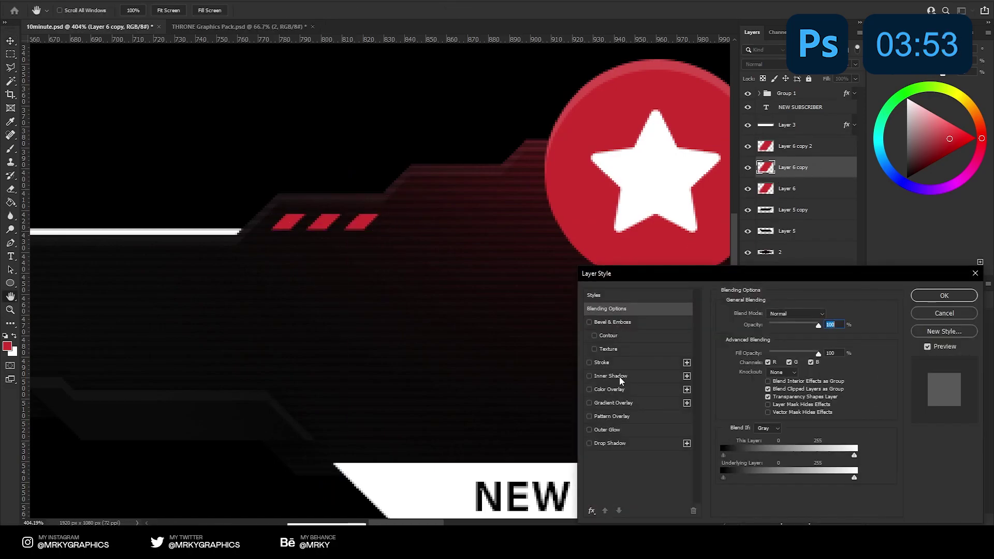
{"action": "left_click", "coordinate": [608, 390]}
{"action": "key", "text": "Return"}
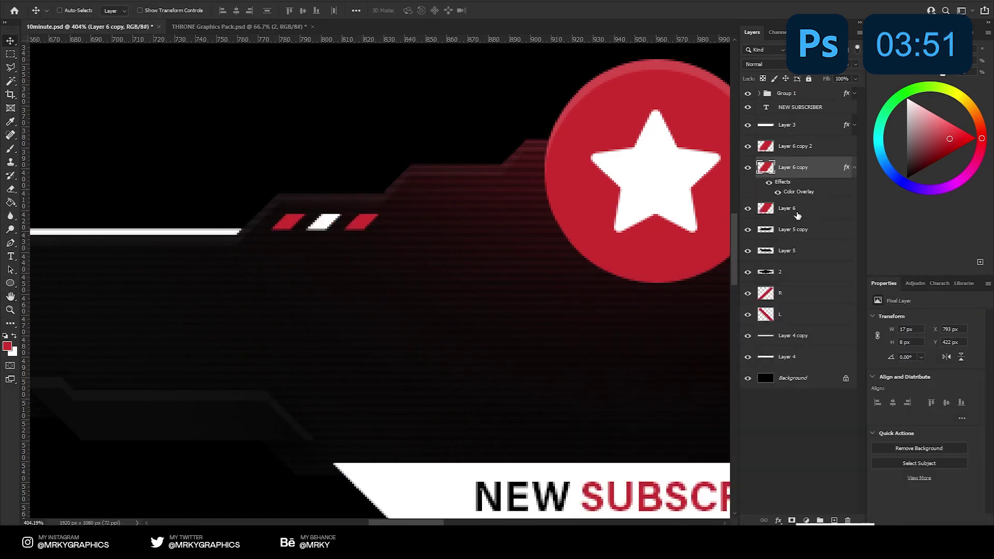
{"action": "right_click", "coordinate": [805, 159]}
{"action": "left_click", "coordinate": [849, 253]}
Step: Mirror a copy of the three slashes onto the banner's right side and merge it into Layer 8
{"action": "key", "text": "z"}
{"action": "left_click_drag", "start_coordinate": [127, 217], "coordinate": [26, 88]}
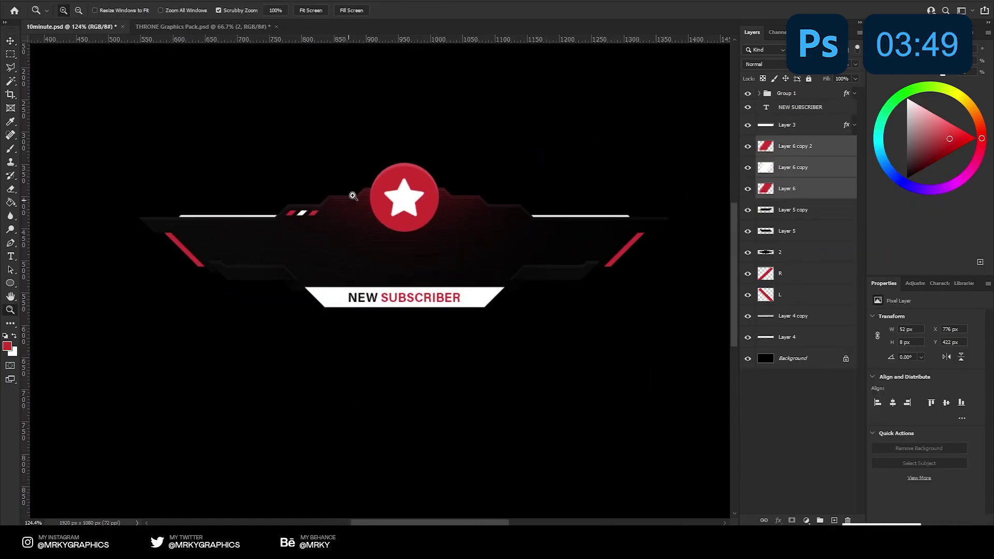
{"action": "key", "text": "ctrl+alt+t"}
{"action": "right_click", "coordinate": [313, 217]}
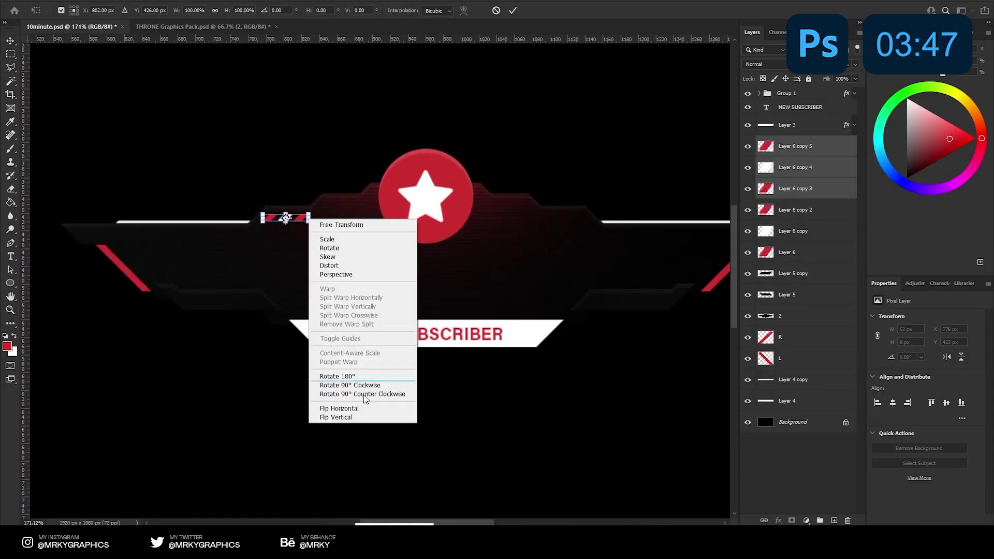
{"action": "left_click", "coordinate": [339, 408]}
{"action": "left_click_drag", "start_coordinate": [370, 383], "coordinate": [612, 275]}
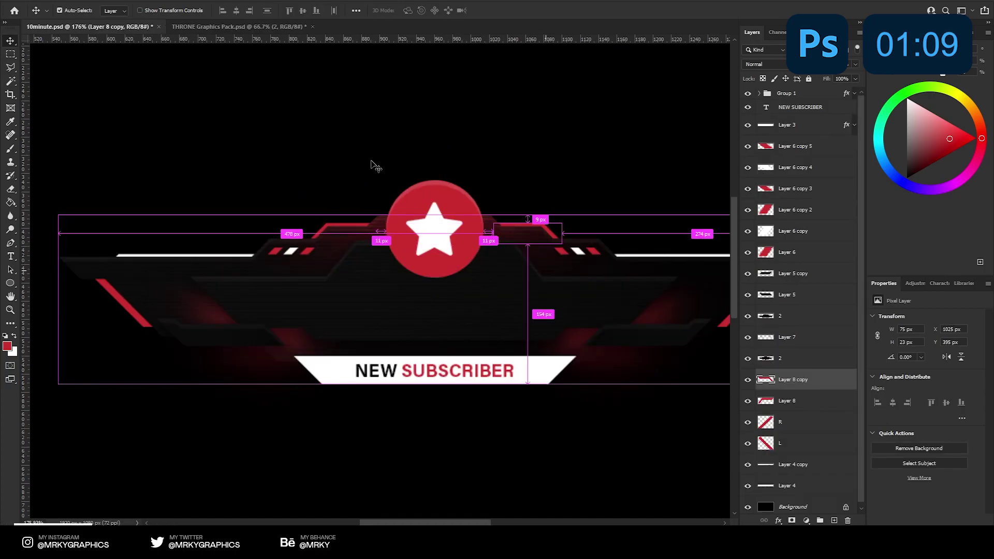
{"action": "key", "text": "ctrl+e"}
Step: Zoom around the star badge and save the document
{"action": "key", "text": "z"}
{"action": "mouse_move", "coordinate": [424, 203]}
{"action": "left_mouse_down"}
{"action": "mouse_move", "coordinate": [494, 220]}
{"action": "mouse_move", "coordinate": [431, 210]}
{"action": "mouse_move", "coordinate": [456, 206]}
{"action": "left_mouse_up"}
{"action": "key", "text": "ctrl+s"}
{"action": "left_click", "coordinate": [11, 42]}
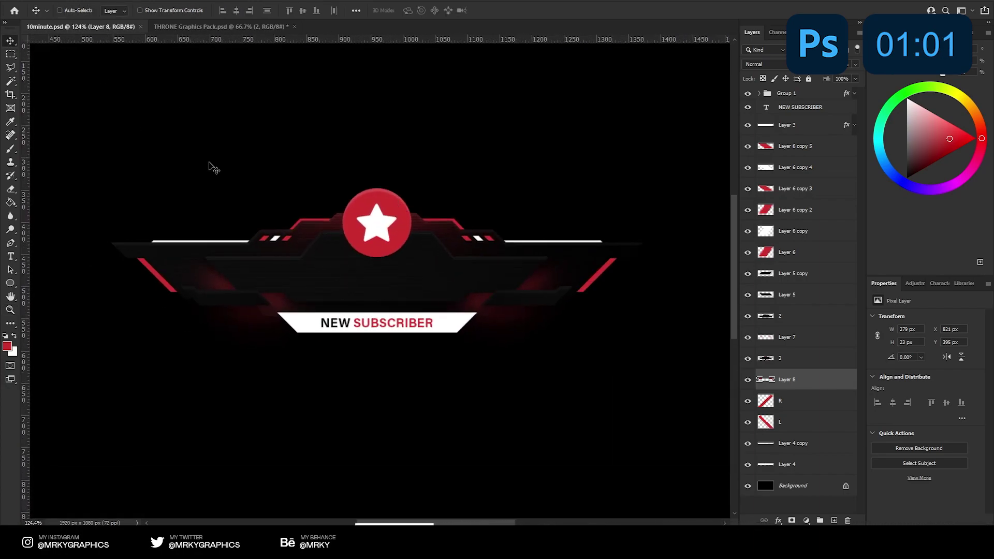
Step: Draw a red square, rotate it 45° into a diamond over the star, and remove the red circle
{"action": "left_click", "coordinate": [383, 200]}
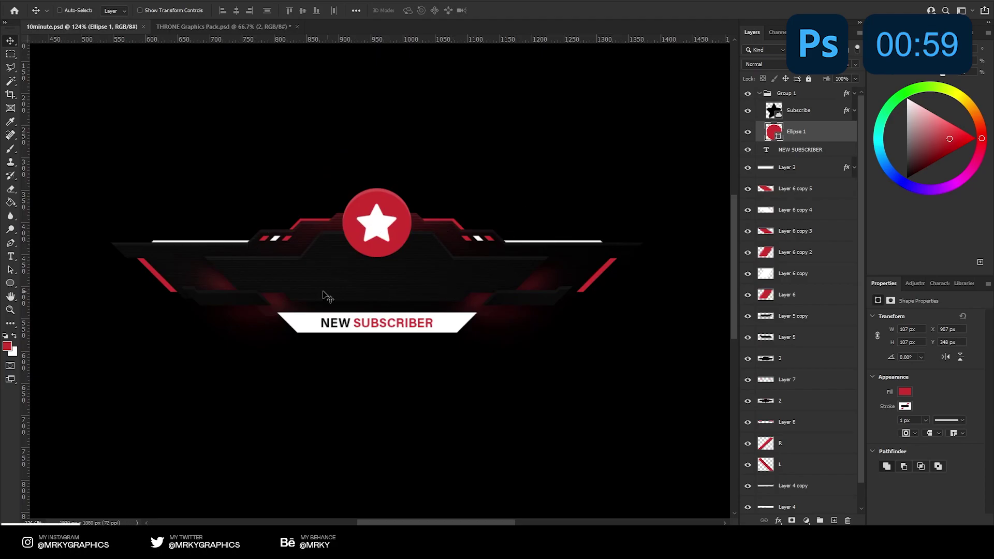
{"action": "right_click", "coordinate": [11, 283]}
{"action": "left_click", "coordinate": [52, 282]}
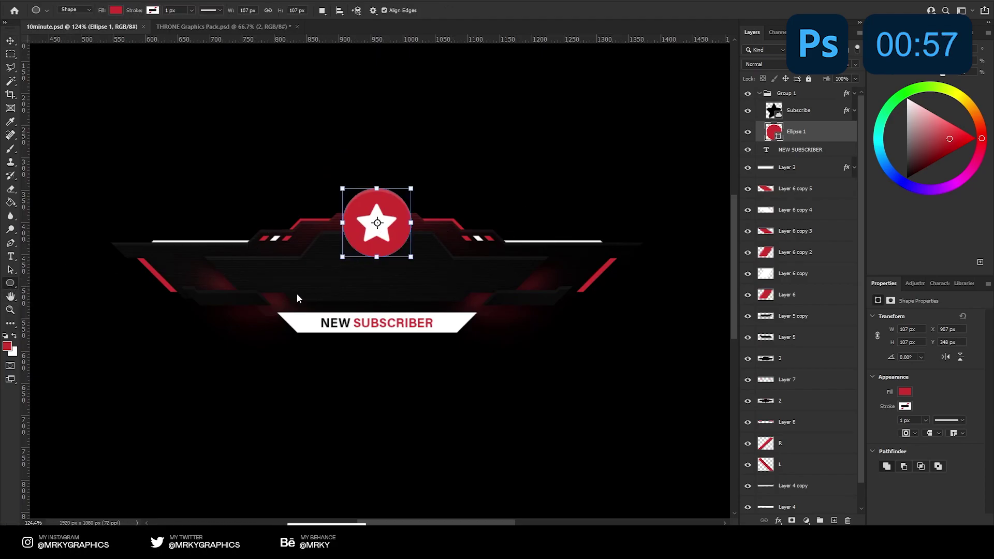
{"action": "left_click_drag", "start_coordinate": [310, 283], "coordinate": [390, 347]}
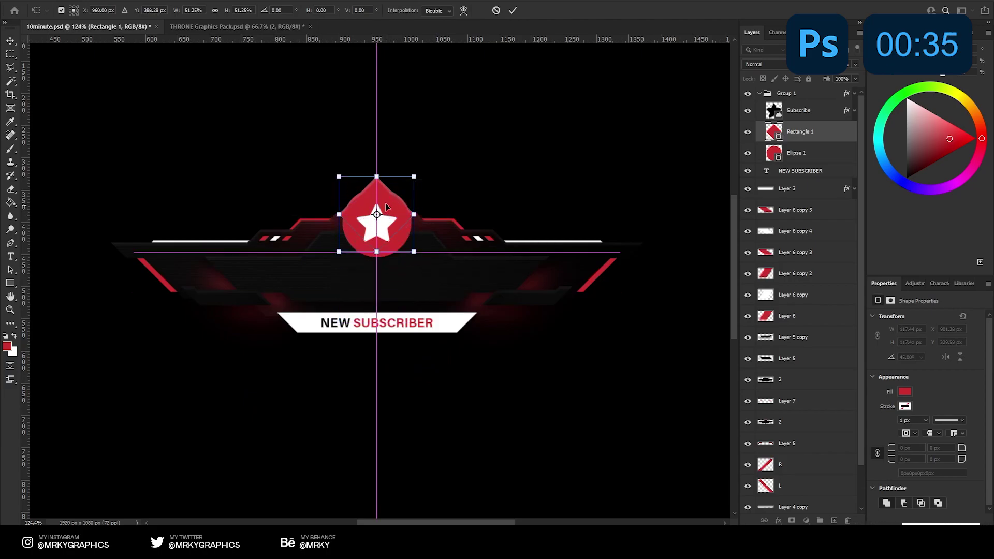
{"action": "left_click_drag", "start_coordinate": [387, 218], "coordinate": [391, 203]}
{"action": "key", "text": "Return"}
{"action": "key", "text": "z"}
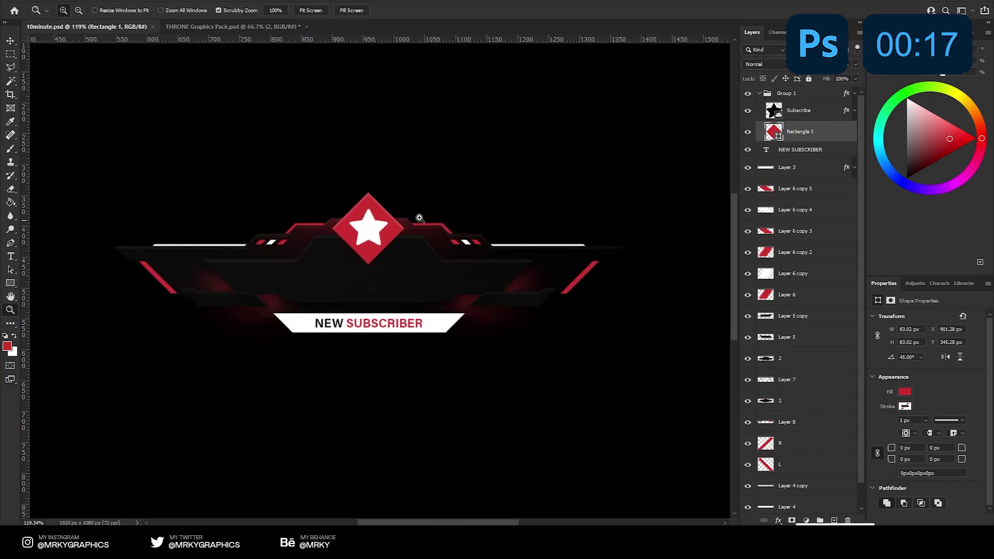
Step: Add Layer 9 clipped to the banner, paint soft white light across it, and blend in Soft Light
{"action": "key", "text": "v"}
{"action": "key", "text": "ctrl+shift+alt+n"}
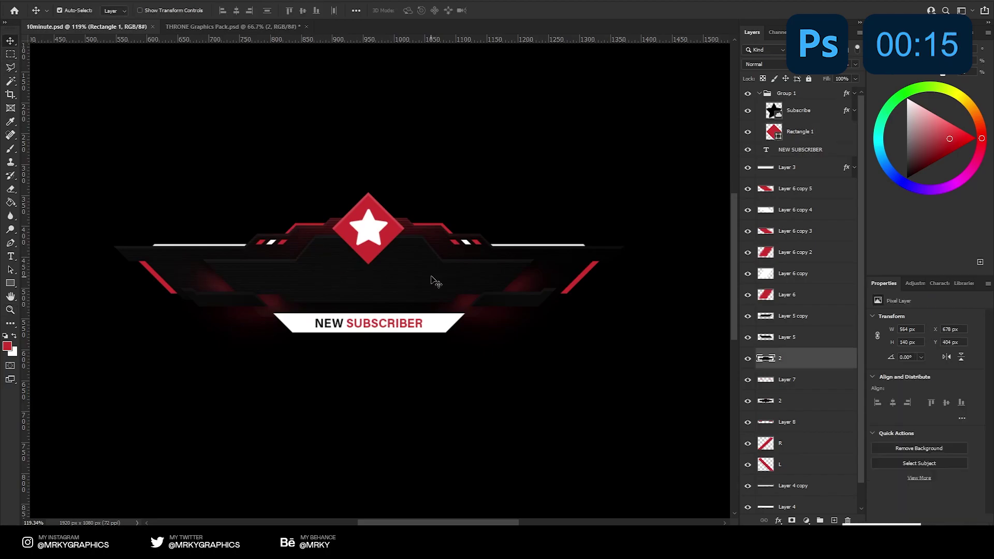
{"action": "right_click", "coordinate": [808, 359]}
{"action": "left_click", "coordinate": [831, 288]}
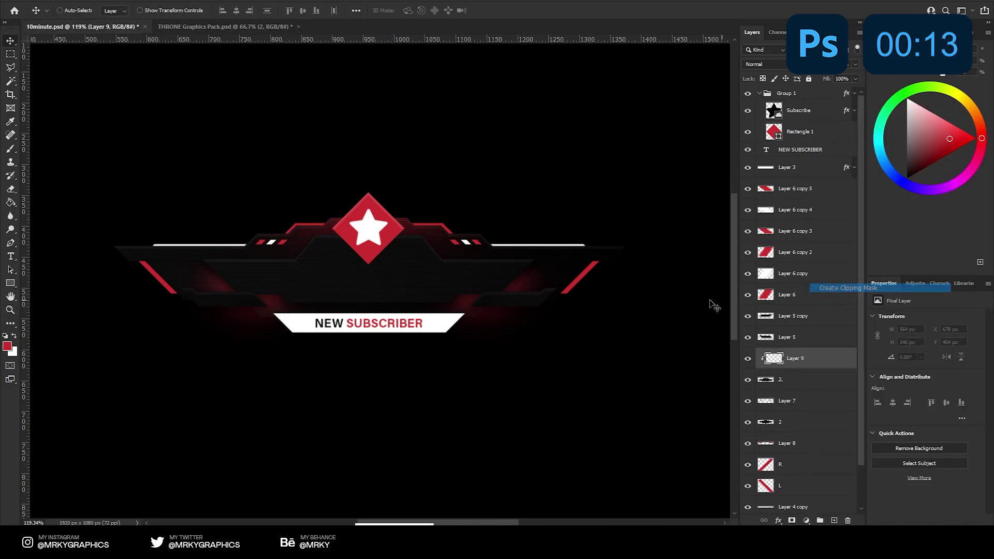
{"action": "key", "text": "b"}
{"action": "key", "text": "x"}
{"action": "left_click_drag", "start_coordinate": [212, 250], "coordinate": [678, 133]}
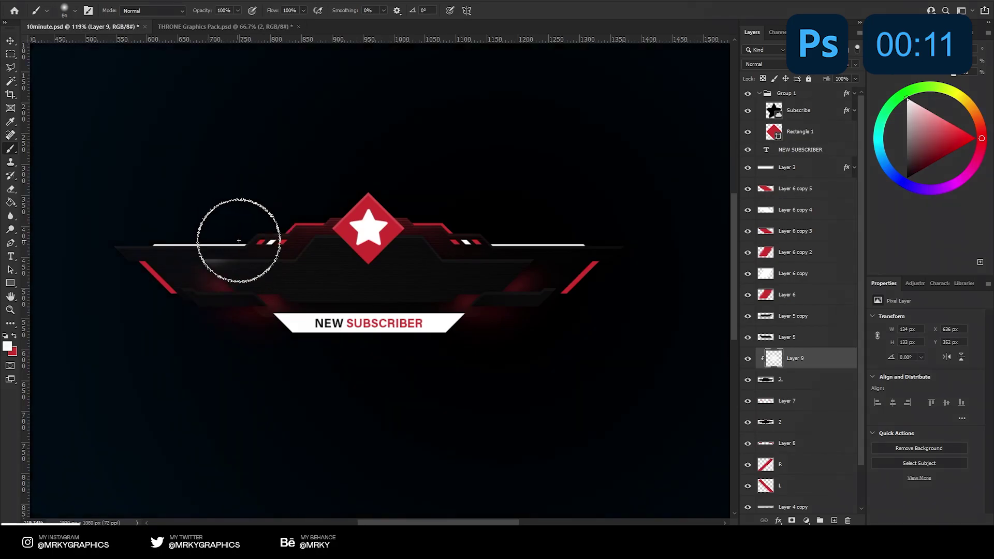
{"action": "left_click", "coordinate": [765, 64]}
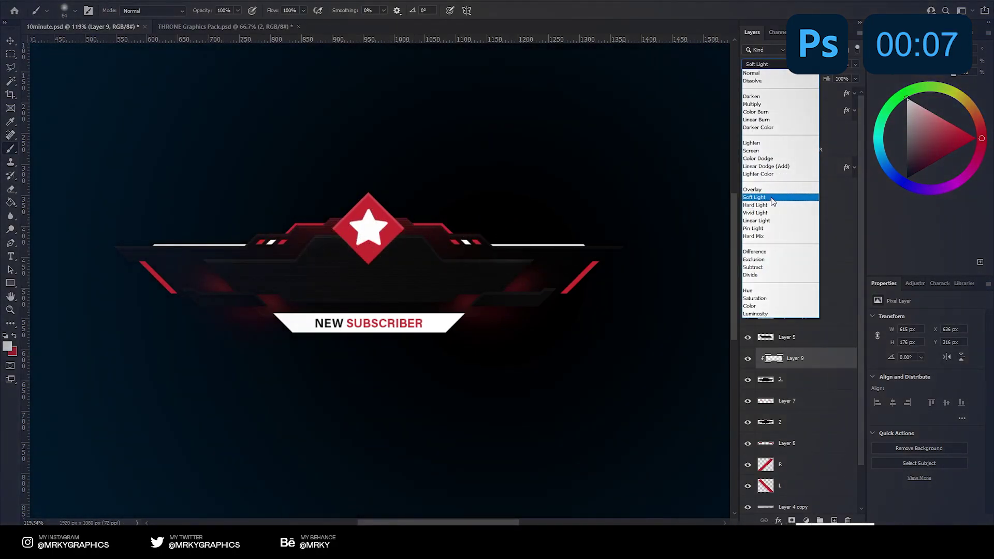
{"action": "left_click", "coordinate": [758, 197]}
{"action": "left_click_drag", "start_coordinate": [556, 221], "coordinate": [171, 202]}
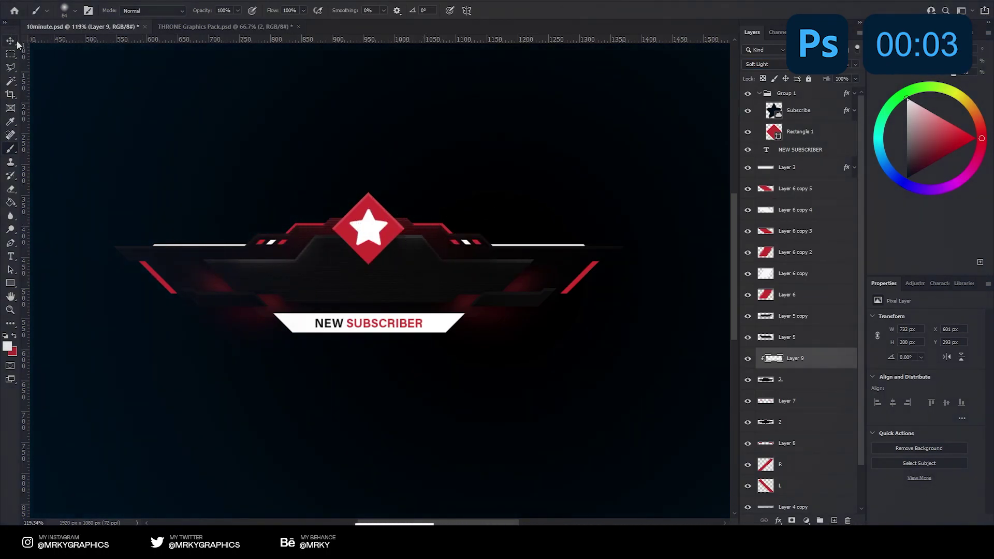
Step: Add Layer 10 clipped to layer 2, brush white light over both sides, and set Soft Light
{"action": "key", "text": "v"}
{"action": "left_click", "coordinate": [144, 252]}
{"action": "left_click", "coordinate": [834, 519]}
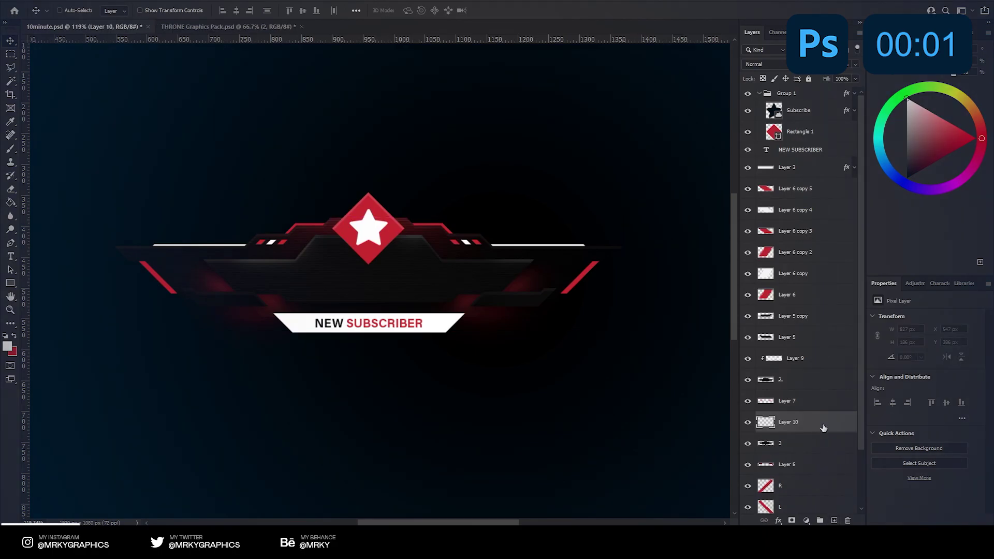
{"action": "right_click", "coordinate": [822, 423]}
{"action": "left_click", "coordinate": [863, 187]}
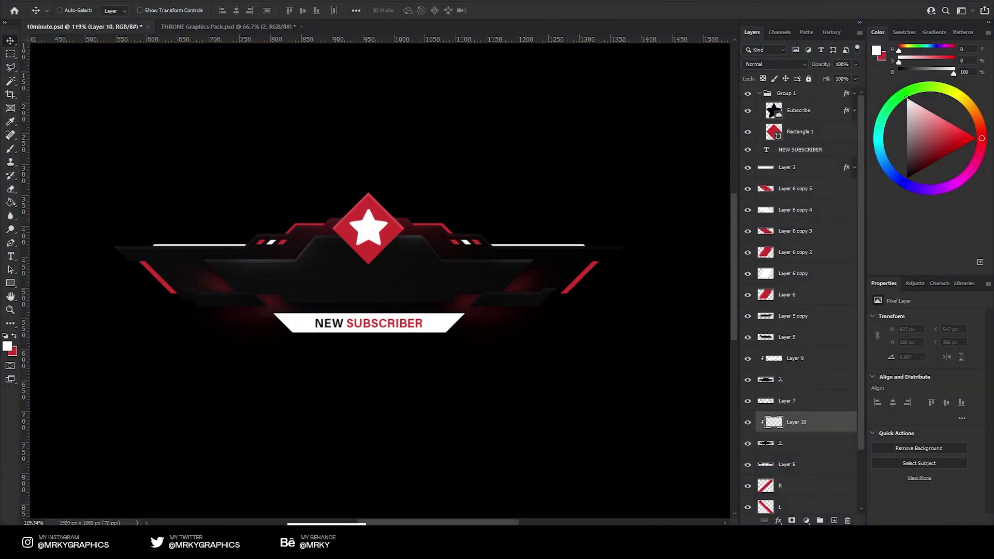
{"action": "key", "text": "b"}
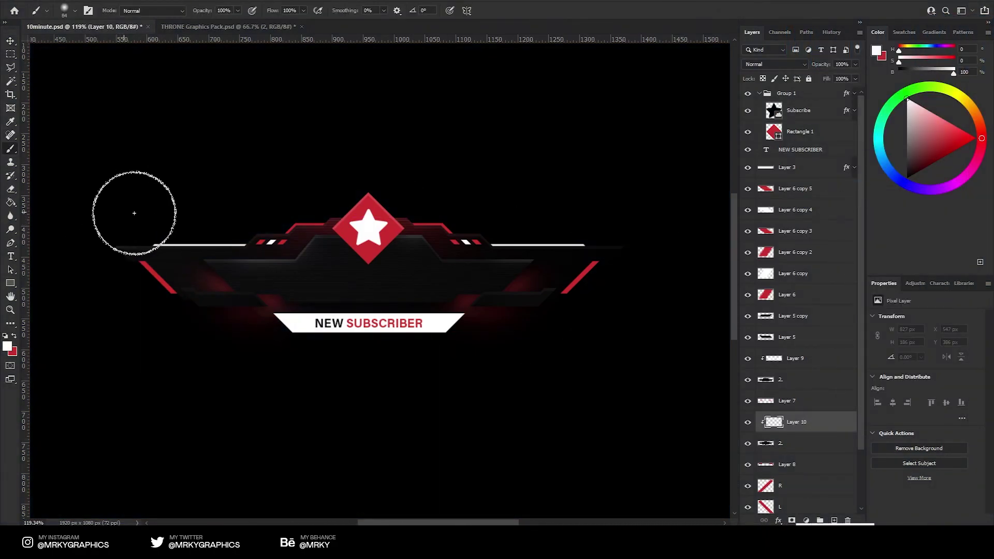
{"action": "left_click_drag", "start_coordinate": [135, 213], "coordinate": [311, 201]}
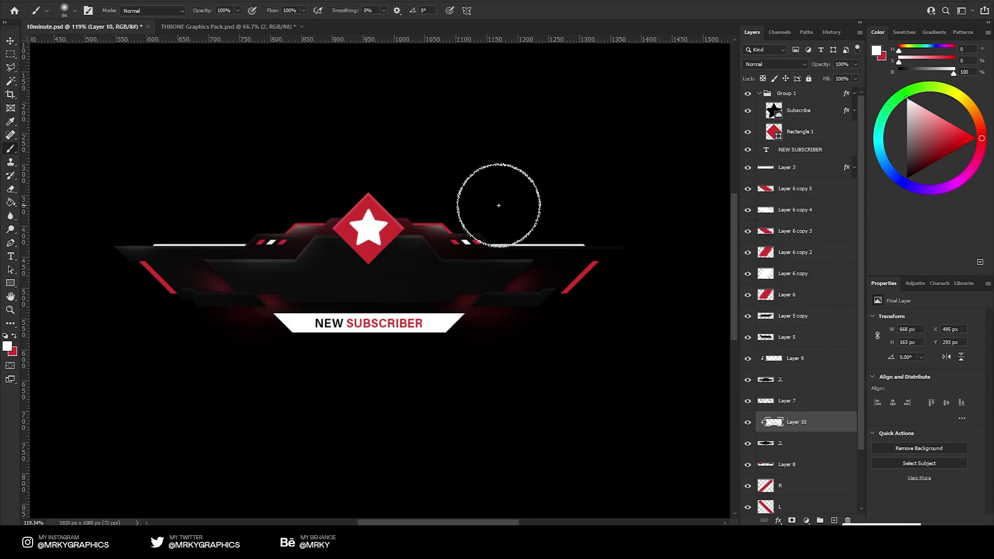
{"action": "left_click_drag", "start_coordinate": [368, 184], "coordinate": [587, 222]}
{"action": "left_click", "coordinate": [775, 65]}
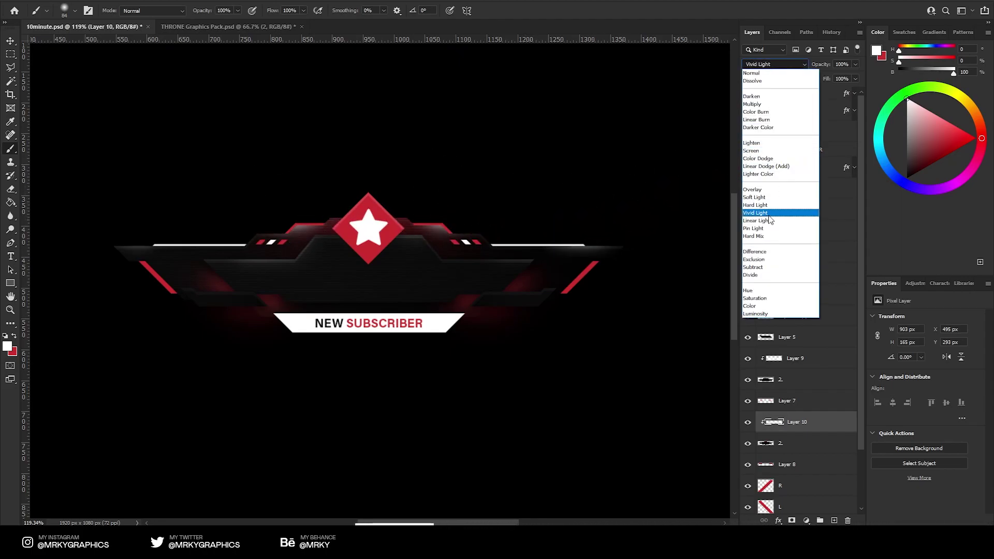
{"action": "left_click", "coordinate": [754, 197]}
Step: Zoom out to view the whole alert and save the document
{"action": "key", "text": "z"}
{"action": "left_click_drag", "start_coordinate": [365, 233], "coordinate": [355, 254]}
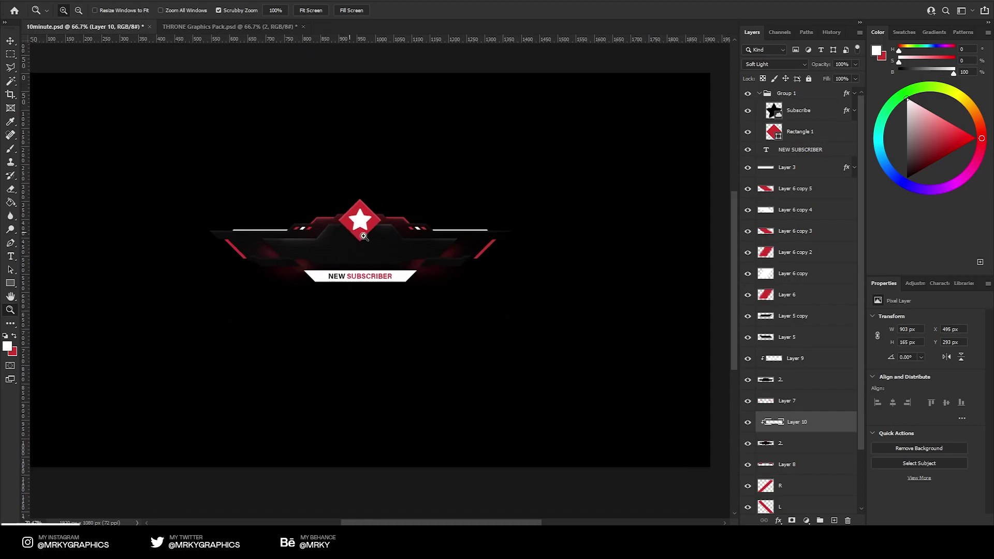
{"action": "scroll", "coordinate": [357, 249], "scroll_direction": "down", "scroll_amount": 3}
{"action": "key", "text": "ctrl+s"}
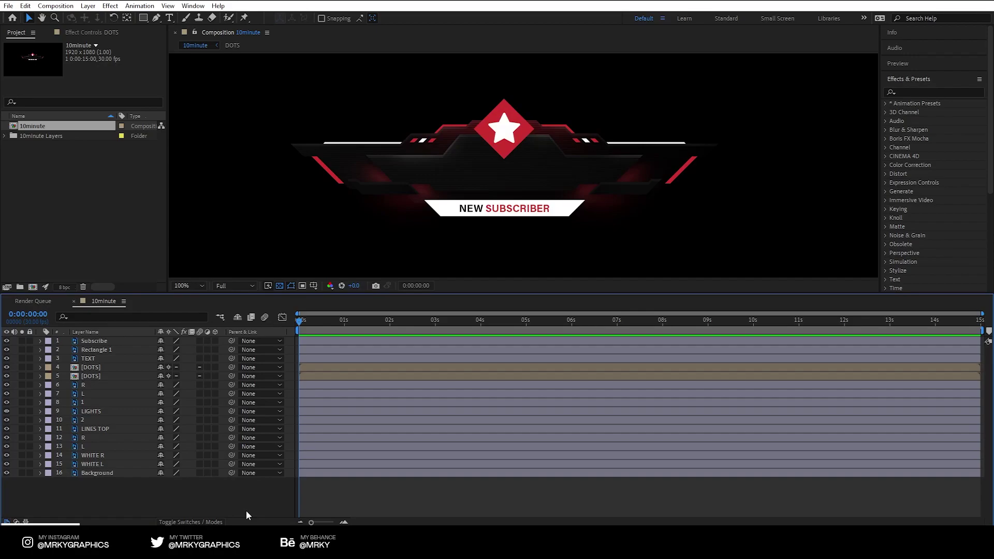
Step: Marquee-select all the 10minute composition's layers in the timeline, then deselect them
{"action": "left_click_drag", "start_coordinate": [104, 495], "coordinate": [97, 331]}
{"action": "left_click", "coordinate": [105, 486]}
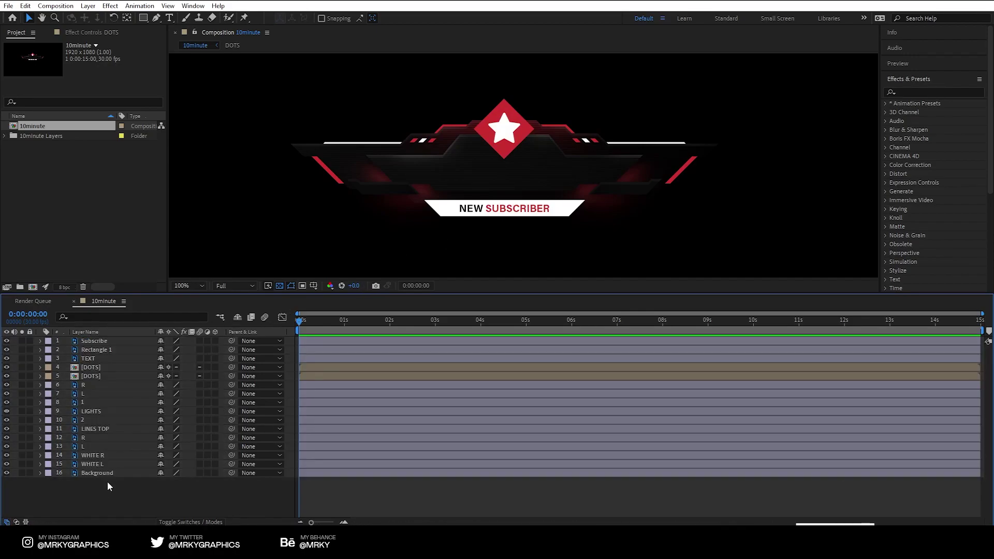
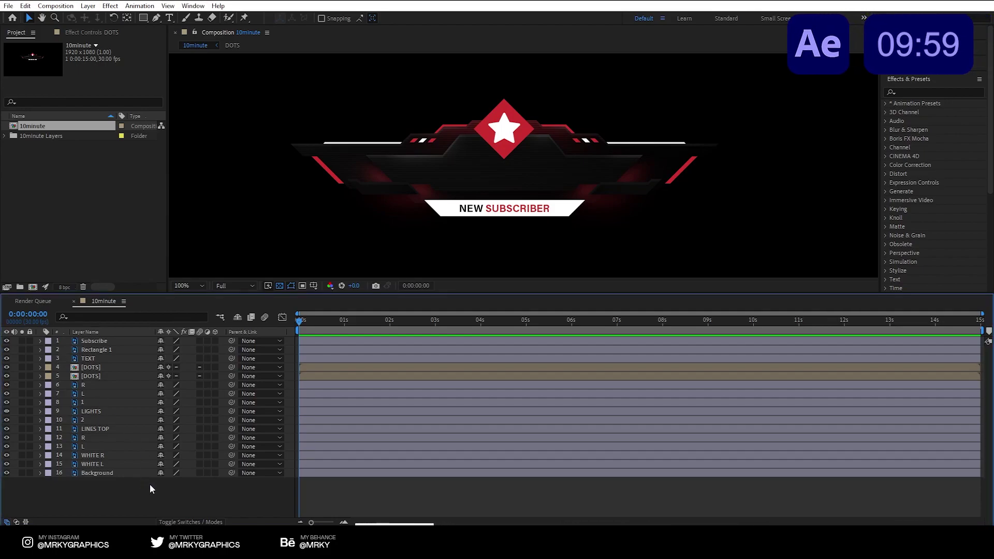
Step: Identify the white star and red diamond layers and expand Rectangle 1's Transform properties
{"action": "left_click", "coordinate": [8, 340]}
{"action": "left_click", "coordinate": [7, 341]}
{"action": "left_click", "coordinate": [8, 341]}
{"action": "left_click", "coordinate": [7, 340]}
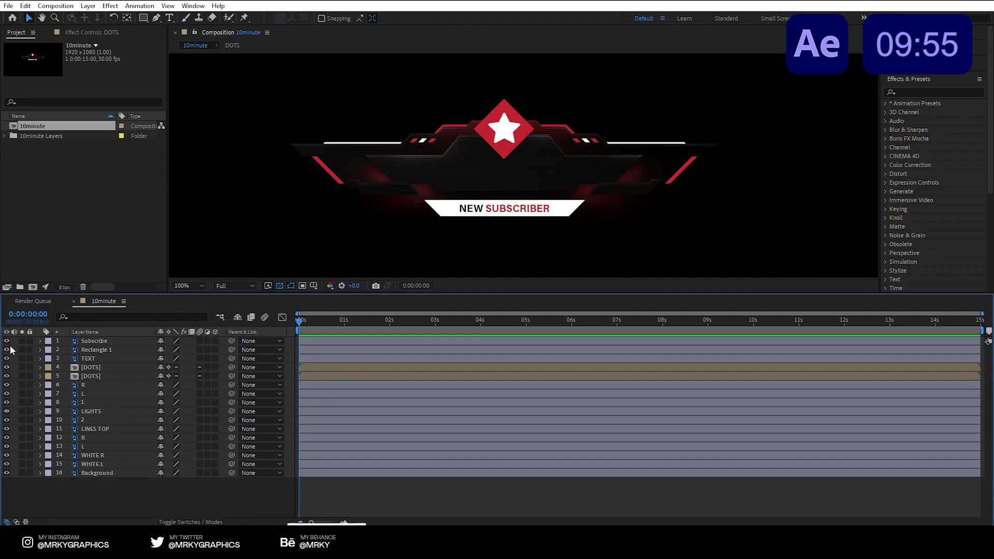
{"action": "left_click", "coordinate": [7, 349]}
{"action": "left_click", "coordinate": [8, 349]}
{"action": "left_click", "coordinate": [89, 348]}
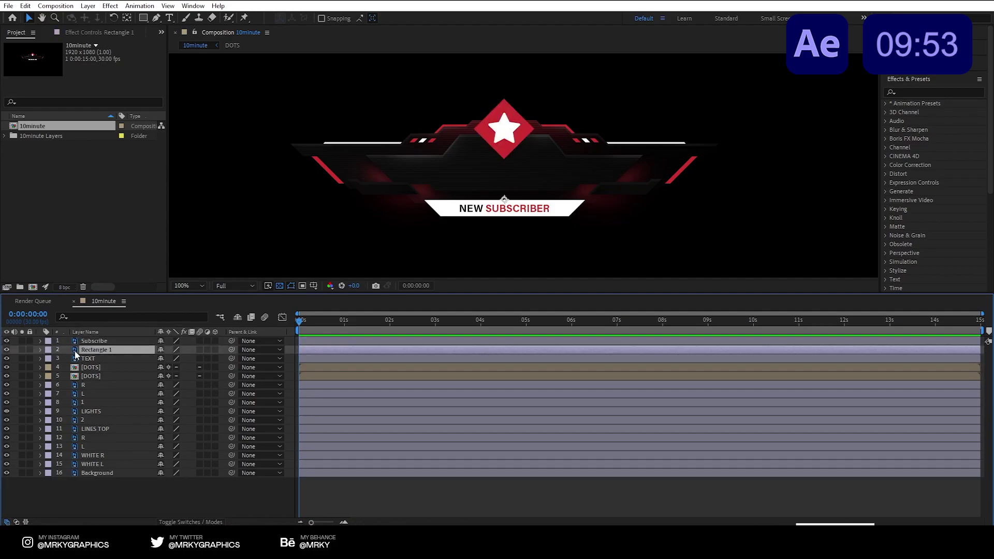
{"action": "left_click", "coordinate": [41, 349]}
{"action": "left_click", "coordinate": [50, 359]}
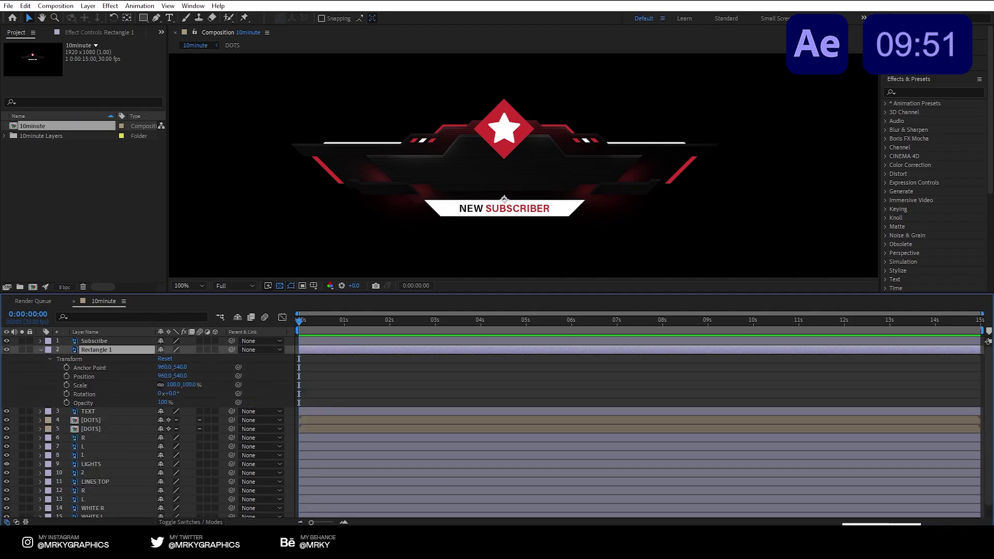
Step: Set the composition duration to 0:00:05:00 in Composition Settings
{"action": "left_click", "coordinate": [56, 6]}
{"action": "left_click", "coordinate": [72, 27]}
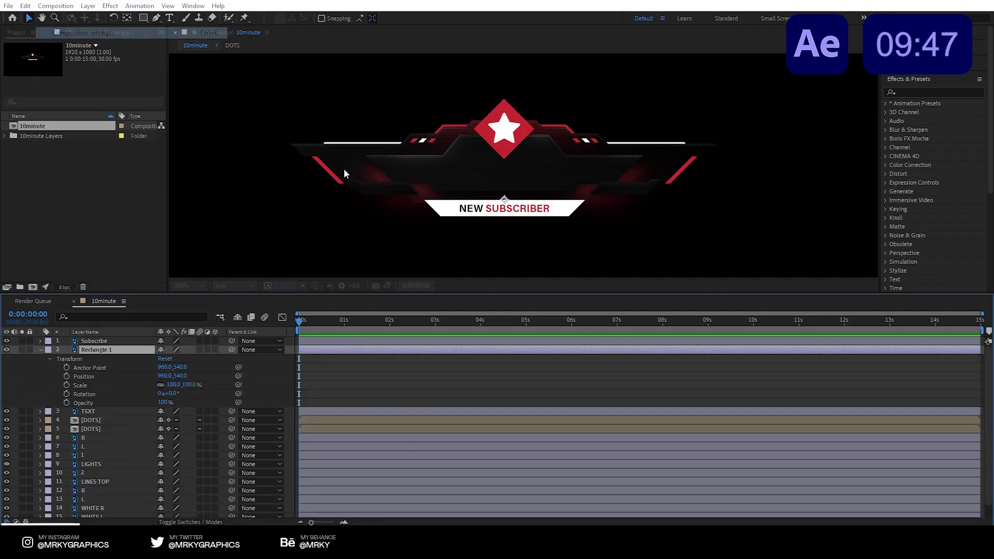
{"action": "left_click", "coordinate": [159, 309]}
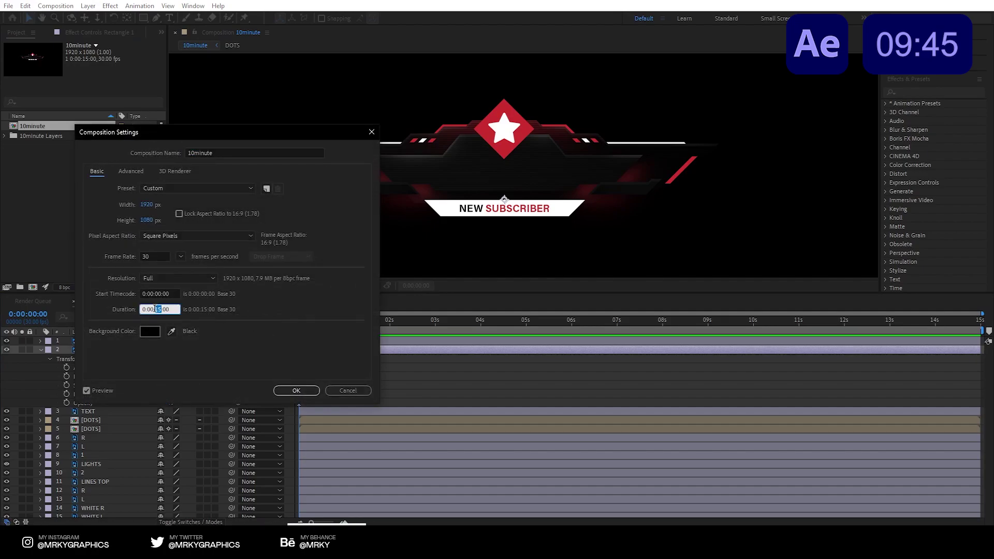
{"action": "type", "text": "5"}
{"action": "left_click", "coordinate": [296, 391]}
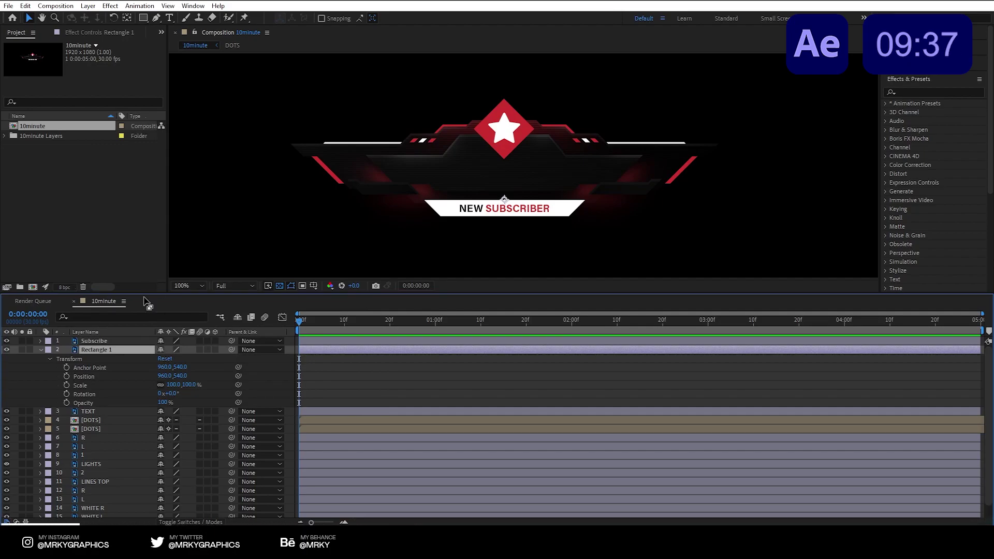
Step: Add trial Scale and Opacity keyframes at 0f and 10f on the diamond, then remove them
{"action": "left_click", "coordinate": [66, 402]}
{"action": "left_click", "coordinate": [66, 385]}
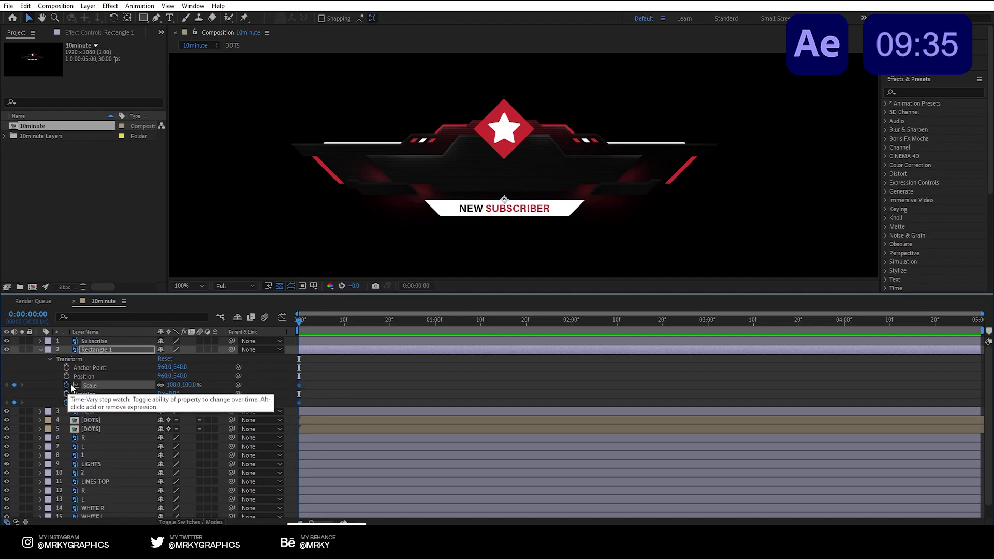
{"action": "left_click", "coordinate": [344, 321]}
{"action": "left_click", "coordinate": [14, 402]}
{"action": "left_click", "coordinate": [14, 385]}
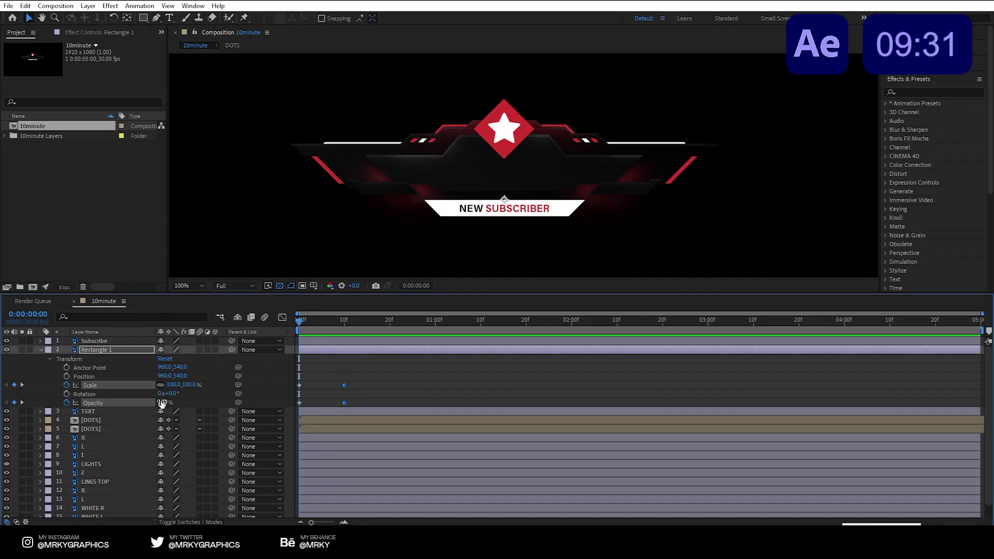
{"action": "left_click", "coordinate": [66, 385]}
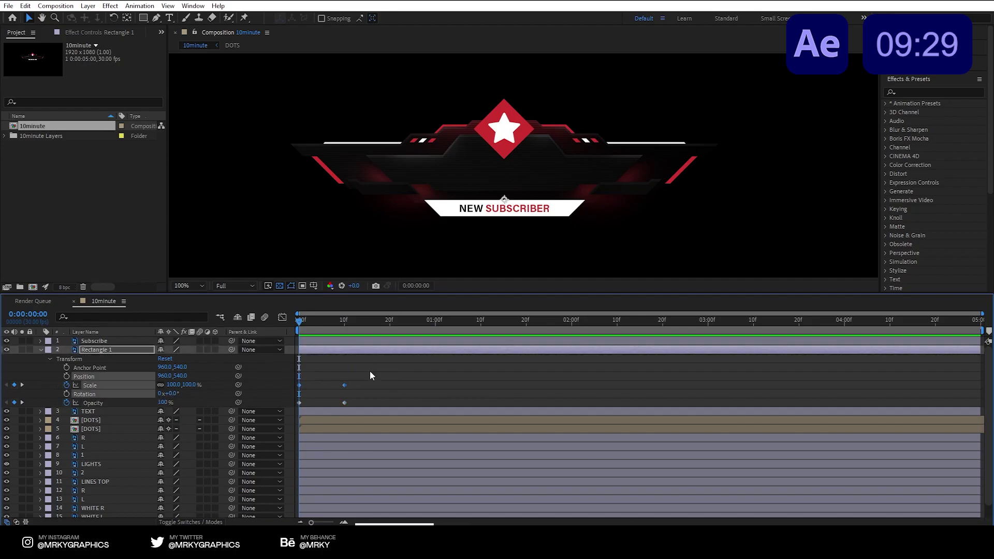
{"action": "left_click_drag", "start_coordinate": [373, 375], "coordinate": [310, 403]}
{"action": "key", "text": "Delete"}
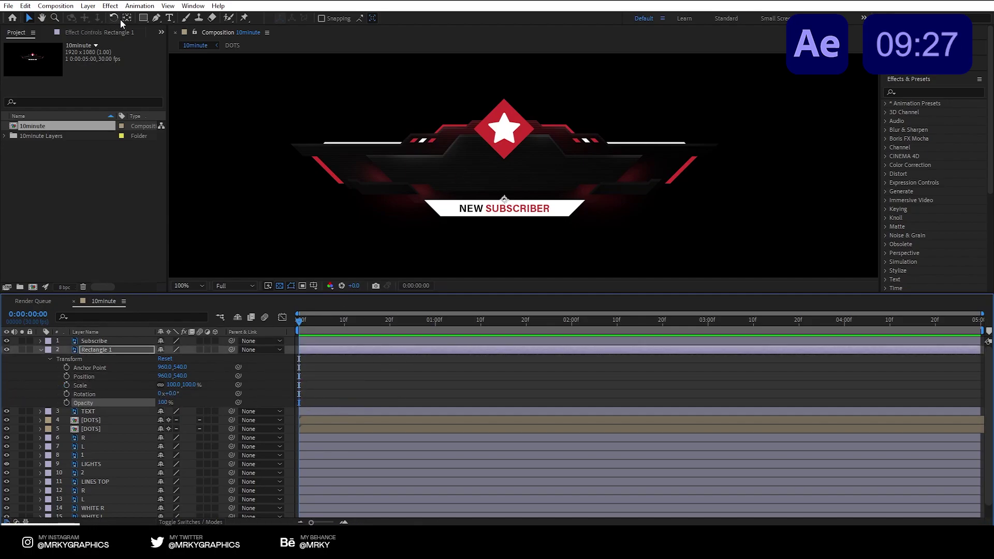
Step: Move the diamond's anchor point up onto the star's centre with the Pan Behind tool
{"action": "left_click", "coordinate": [127, 18]}
{"action": "left_click_drag", "start_coordinate": [504, 199], "coordinate": [504, 132]}
{"action": "left_click", "coordinate": [29, 18]}
{"action": "left_click", "coordinate": [341, 382]}
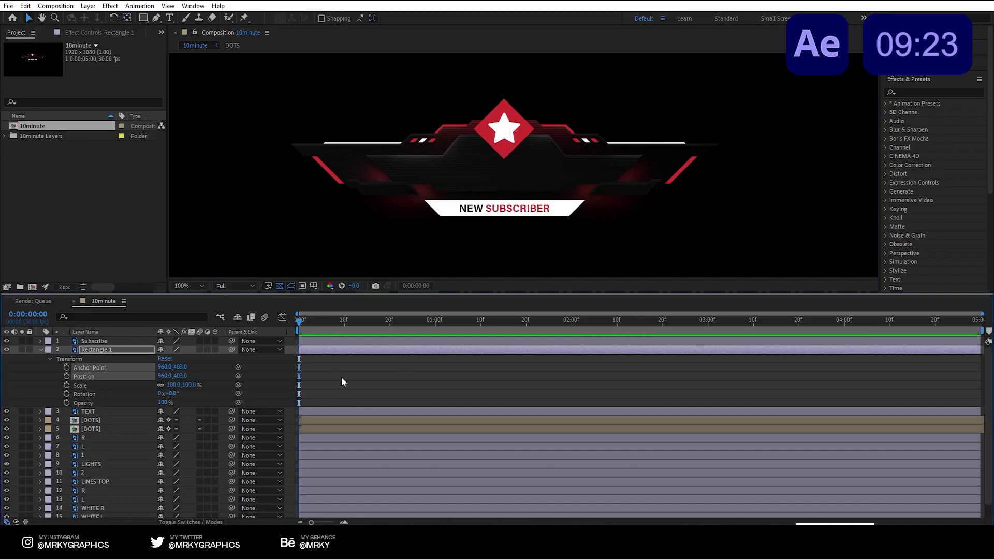
{"action": "left_click", "coordinate": [341, 382]}
Step: Keyframe the diamond's Scale and Opacity at 0f and 10f, shrunk and faded out at frame 0
{"action": "left_click", "coordinate": [92, 385]}
{"action": "left_click", "coordinate": [66, 402]}
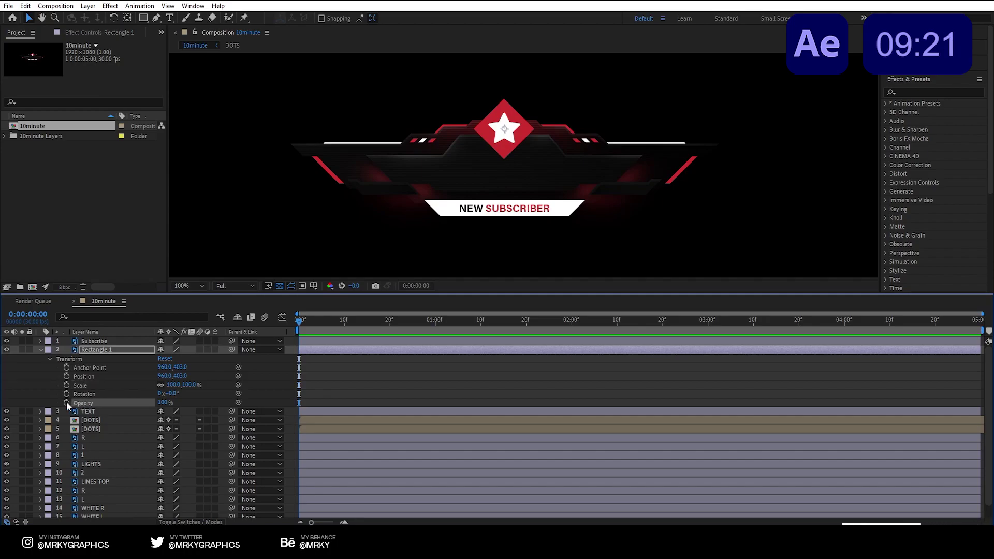
{"action": "left_click", "coordinate": [66, 384]}
{"action": "left_click", "coordinate": [344, 320]}
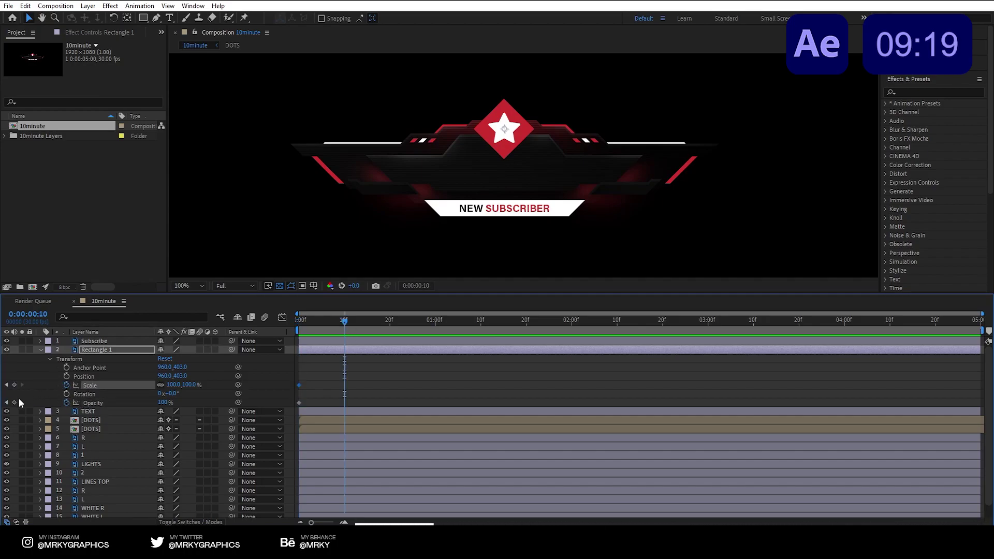
{"action": "left_click", "coordinate": [93, 403], "text": "ctrl"}
{"action": "key", "text": "Home"}
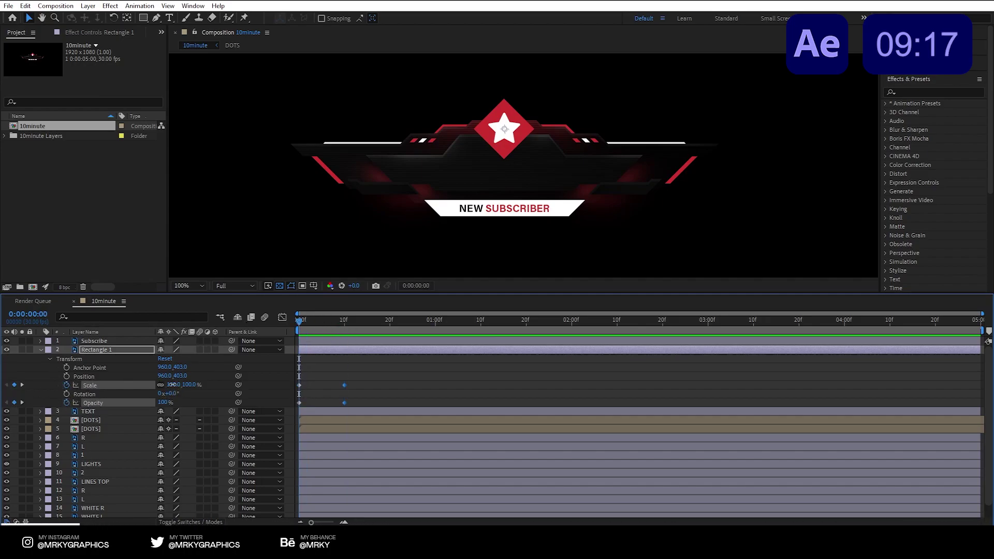
{"action": "mouse_move", "coordinate": [173, 384]}
{"action": "left_mouse_down"}
{"action": "mouse_move", "coordinate": [150, 385]}
{"action": "mouse_move", "coordinate": [135, 402]}
{"action": "left_mouse_up"}
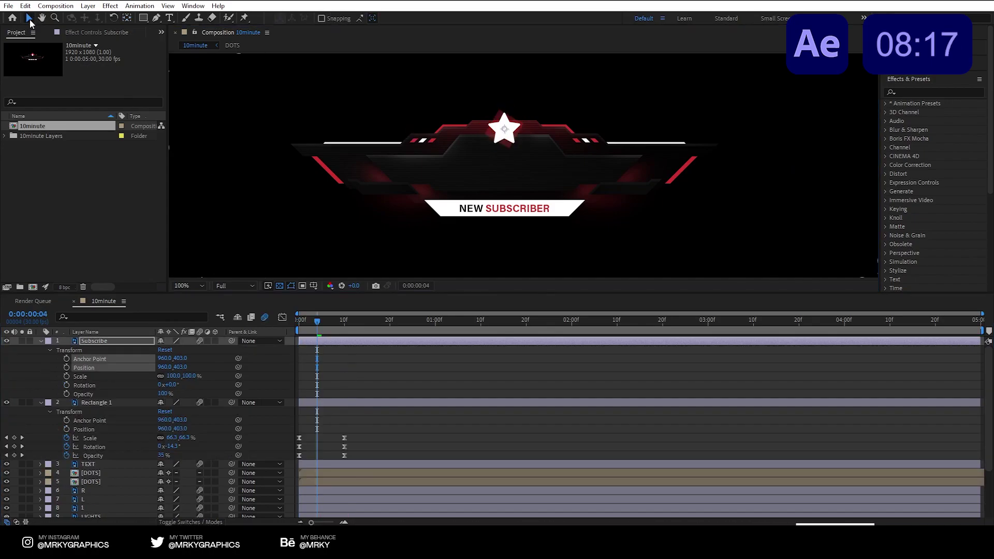
Step: Keyframe the star's Scale, Rotation and Opacity to 13f, small, rotated and transparent at start, with Easy Ease
{"action": "left_click_drag", "start_coordinate": [66, 394], "coordinate": [67, 376]}
{"action": "left_click", "coordinate": [355, 324]}
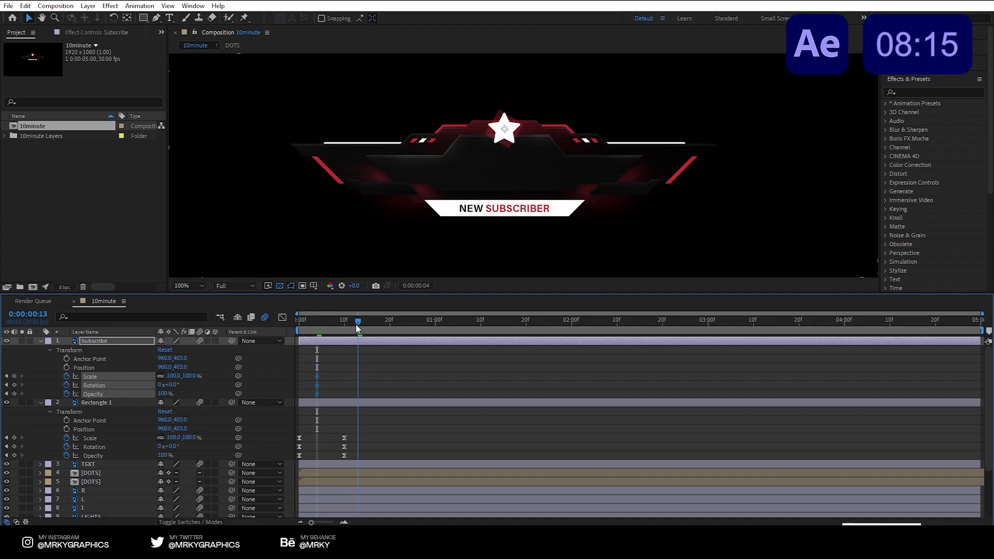
{"action": "left_click", "coordinate": [15, 376]}
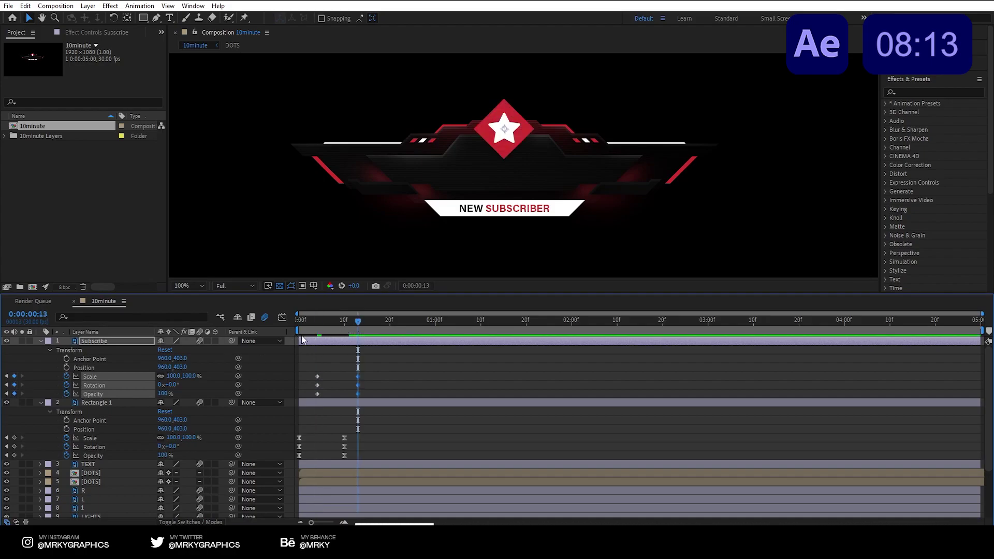
{"action": "left_click", "coordinate": [318, 325]}
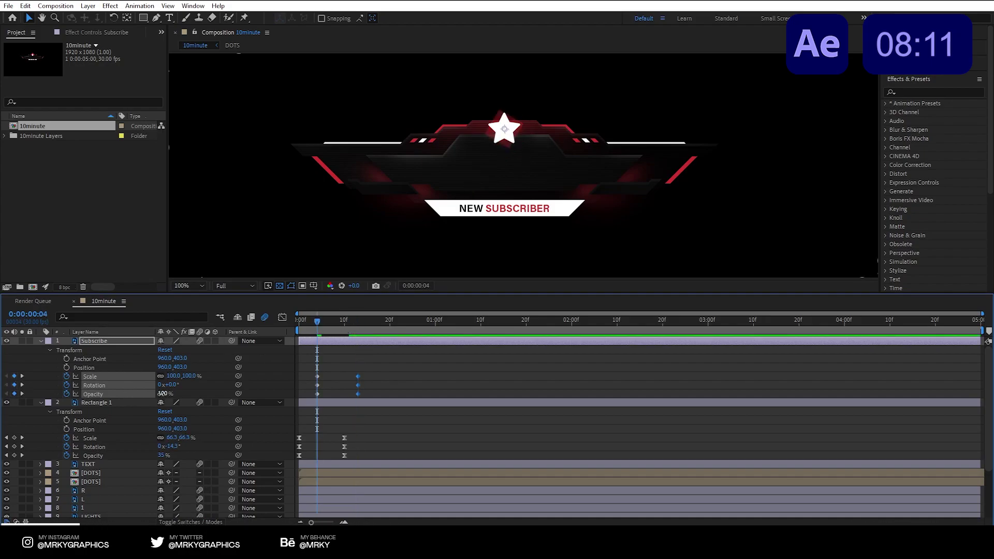
{"action": "mouse_move", "coordinate": [162, 393]}
{"action": "left_mouse_down"}
{"action": "mouse_move", "coordinate": [170, 378]}
{"action": "mouse_move", "coordinate": [197, 385]}
{"action": "left_mouse_up"}
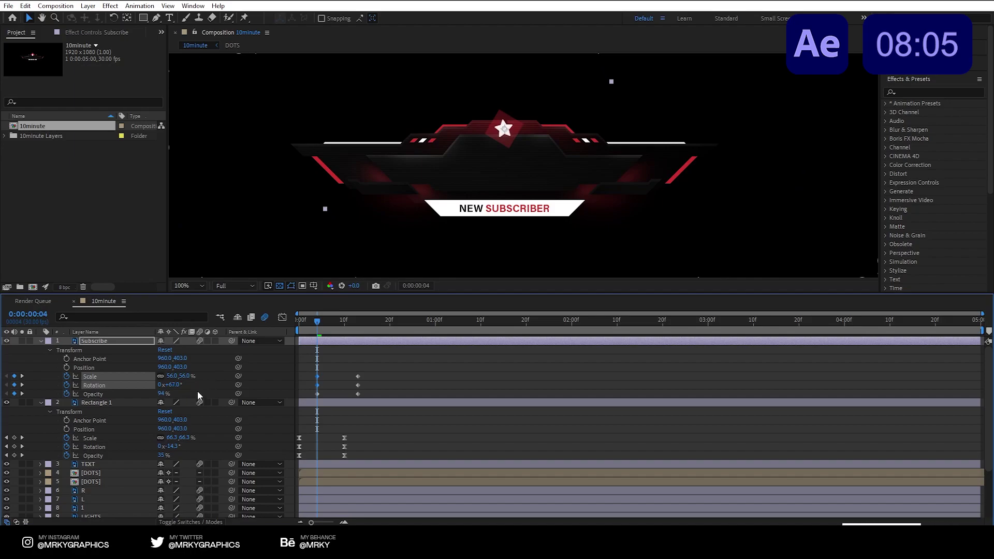
{"action": "key", "text": "F9"}
Step: Preview the star's pop-in, undoing a timing change to restore the layer's original timing
{"action": "left_click_drag", "start_coordinate": [316, 321], "coordinate": [407, 368]}
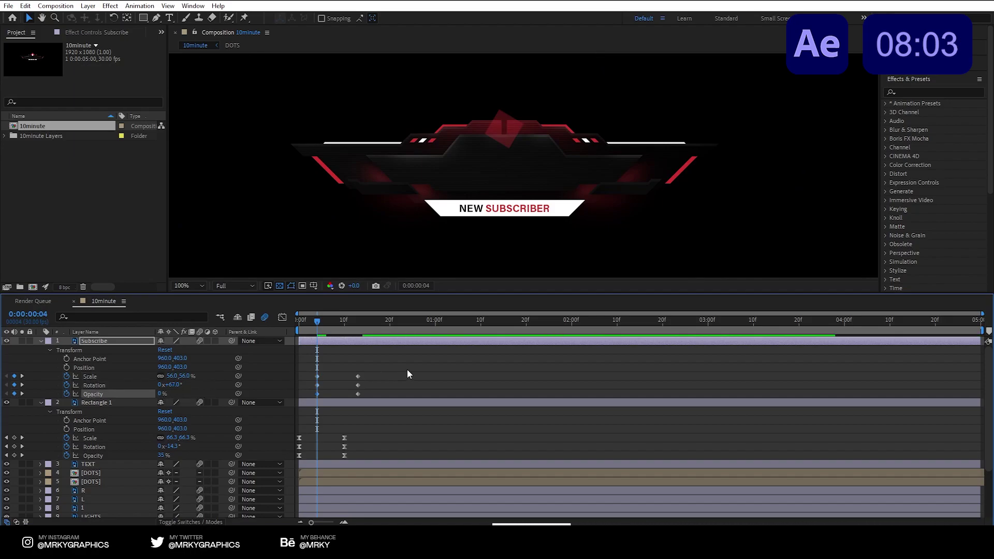
{"action": "left_click", "coordinate": [316, 321]}
{"action": "key", "text": "space"}
{"action": "key", "text": "space"}
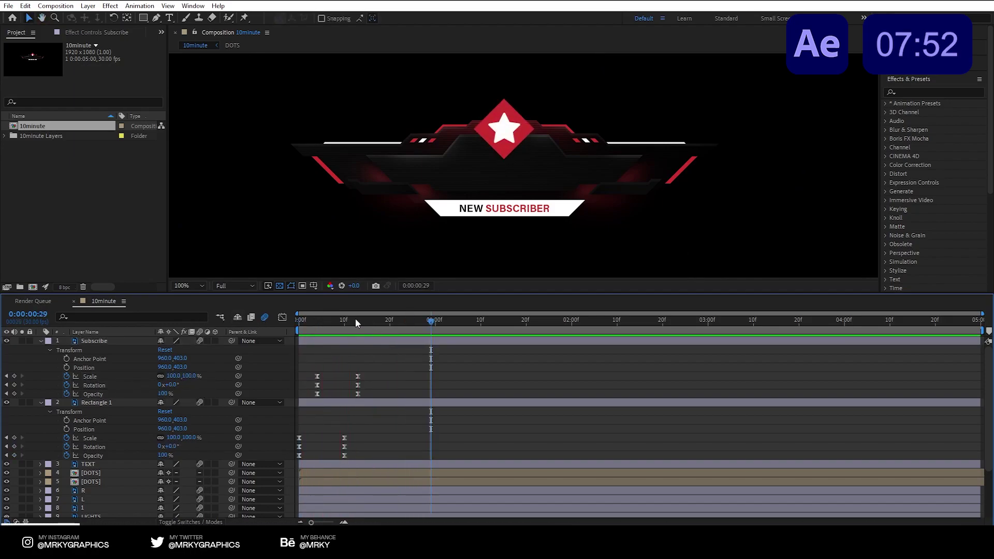
{"action": "key", "text": "ctrl+z"}
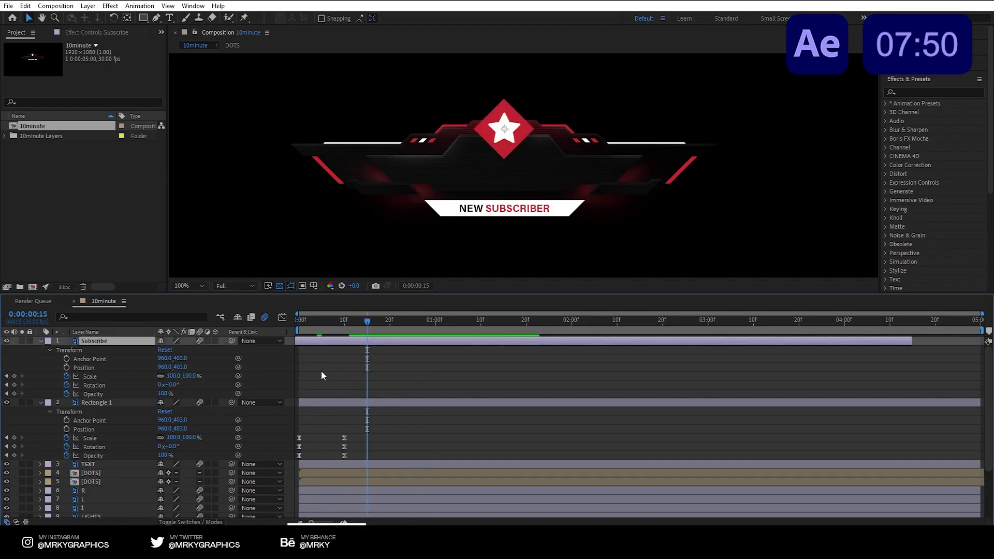
{"action": "key", "text": "ctrl+z"}
{"action": "left_click_drag", "start_coordinate": [380, 366], "coordinate": [311, 393]}
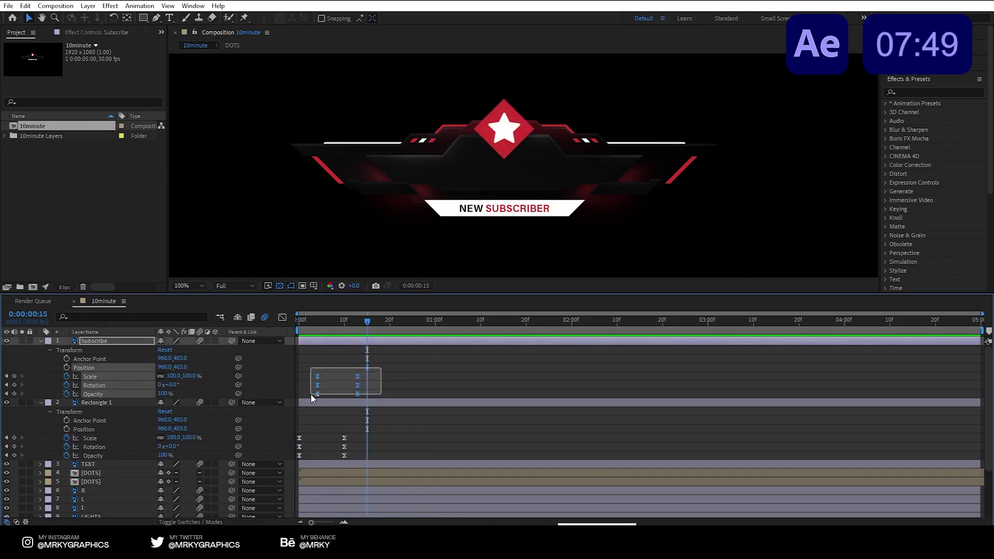
{"action": "left_click", "coordinate": [322, 361]}
{"action": "key", "text": "Home"}
{"action": "key", "text": "space"}
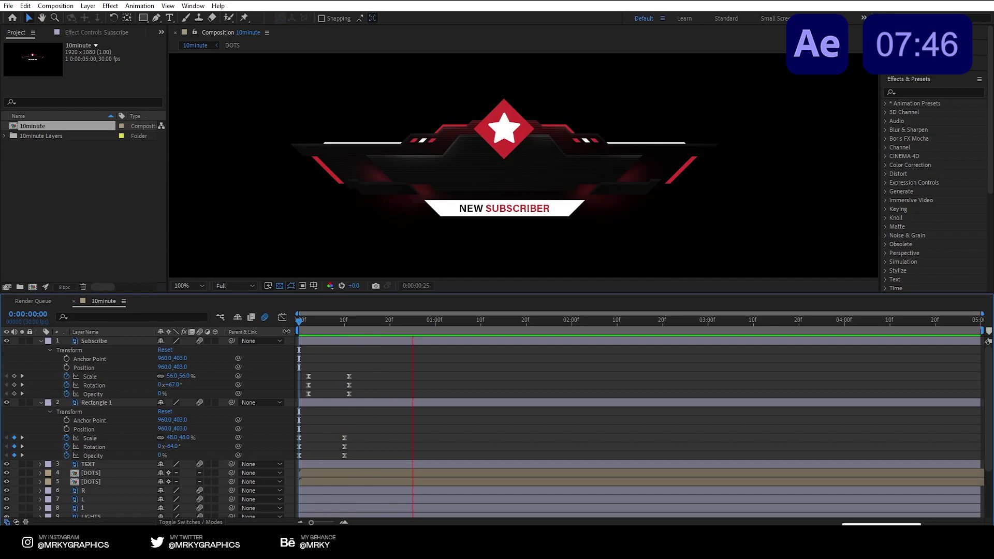
{"action": "key", "text": "space"}
Step: Collapse the animated layers and give the star and diamond layers a Sandstone label
{"action": "left_click", "coordinate": [41, 341]}
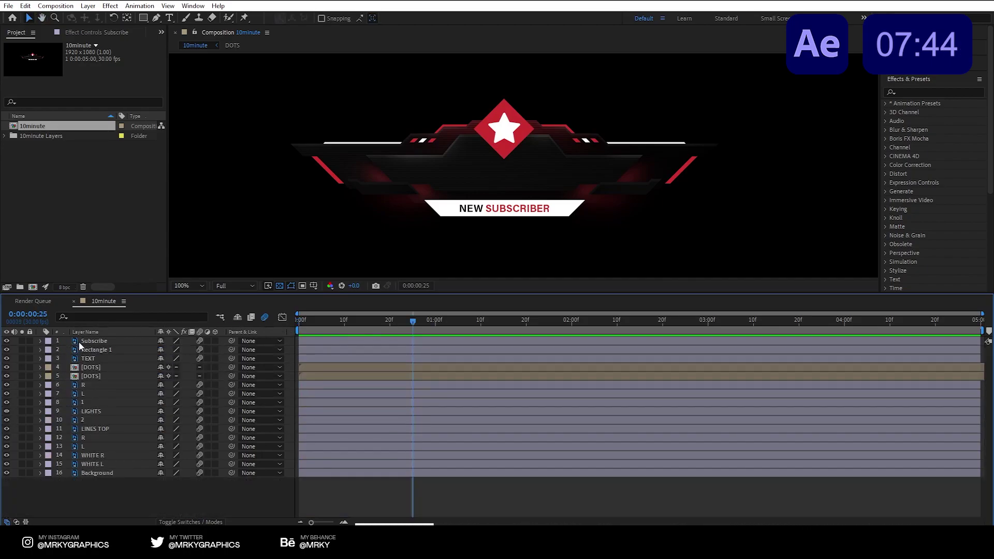
{"action": "left_click", "coordinate": [78, 342]}
{"action": "left_click", "coordinate": [79, 349], "text": "shift"}
{"action": "left_click", "coordinate": [48, 349]}
{"action": "left_click", "coordinate": [79, 369]}
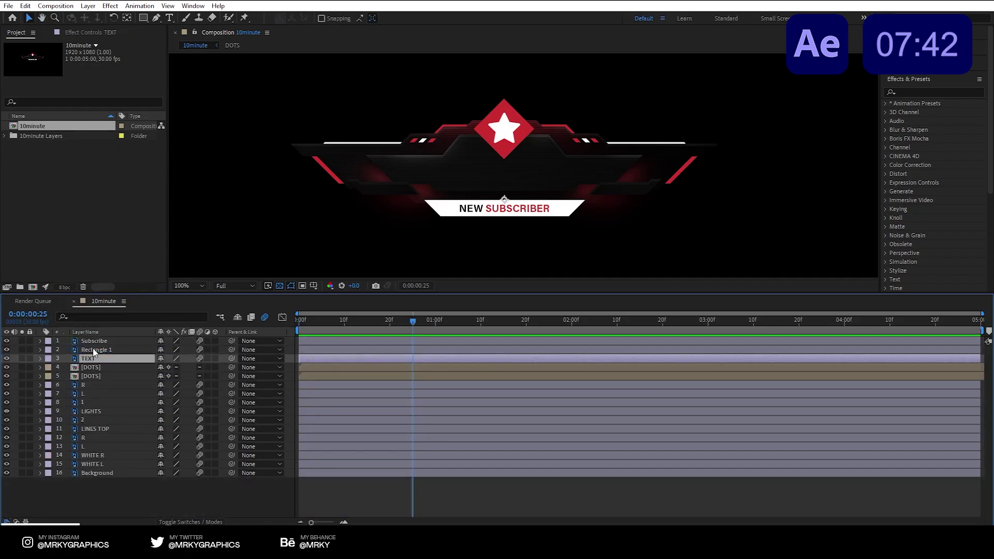
{"action": "left_click", "coordinate": [86, 351]}
{"action": "left_click", "coordinate": [92, 342], "text": "shift"}
{"action": "left_click", "coordinate": [45, 349]}
{"action": "left_click", "coordinate": [73, 336]}
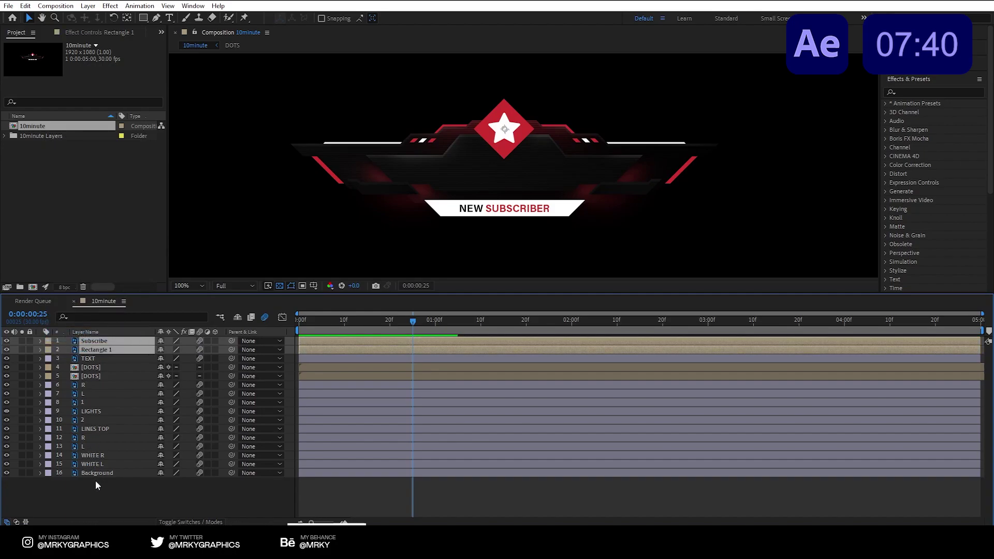
Step: Relabel Subscribe and Rectangle 1 teal, then select the TEXT layer at an early frame
{"action": "left_click", "coordinate": [97, 483]}
{"action": "left_click", "coordinate": [85, 342]}
{"action": "left_click", "coordinate": [86, 349], "text": "shift"}
{"action": "left_click", "coordinate": [48, 349]}
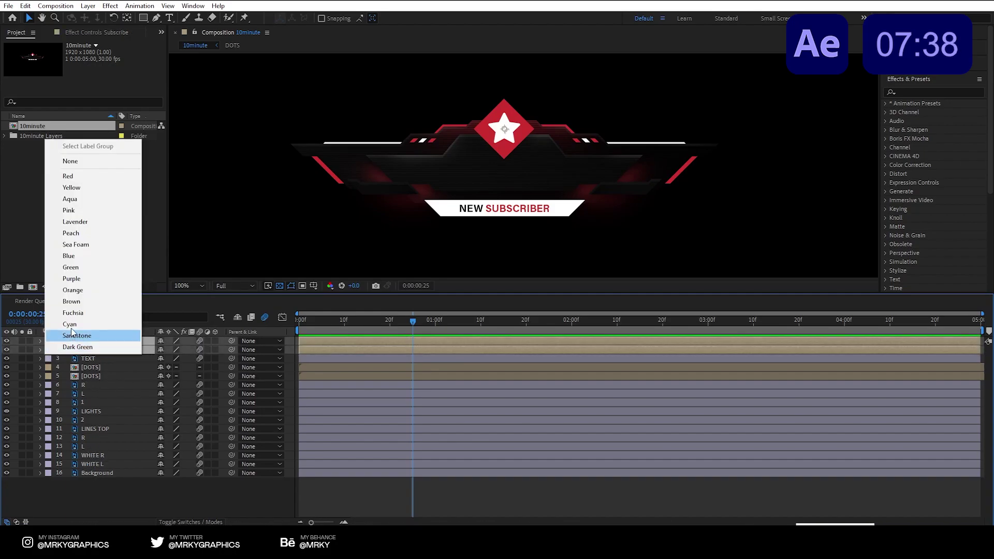
{"action": "left_click", "coordinate": [67, 330]}
{"action": "key", "text": "F2"}
{"action": "left_click", "coordinate": [83, 358]}
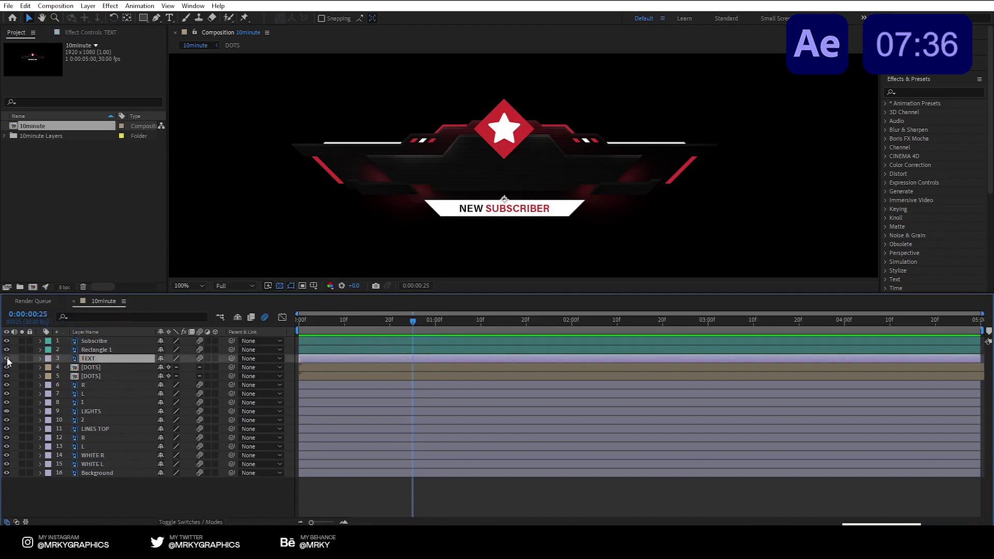
{"action": "left_click_drag", "start_coordinate": [357, 321], "coordinate": [324, 321]}
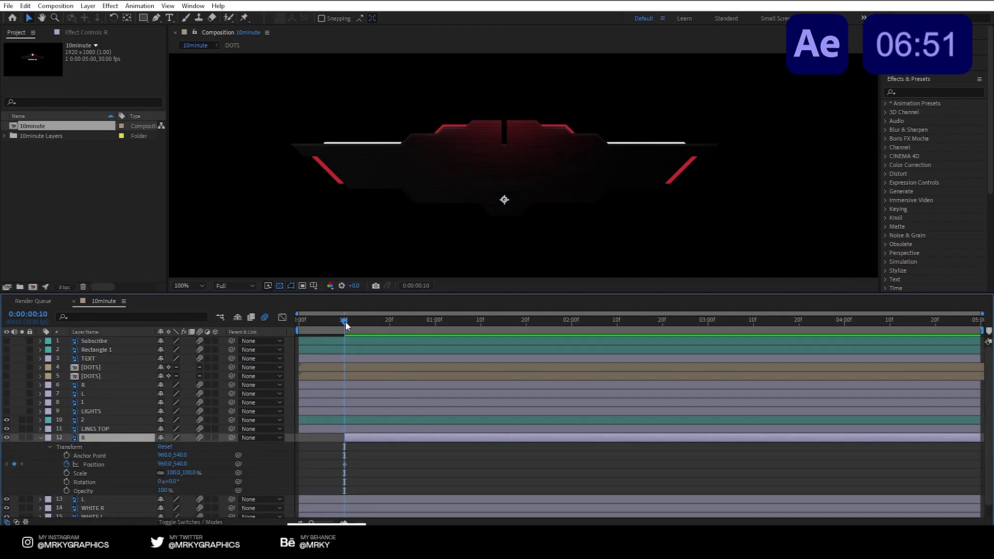
Step: Keyframe R's Position at frame 15 and shift the red line left at frame 10, then preview
{"action": "left_click", "coordinate": [14, 463]}
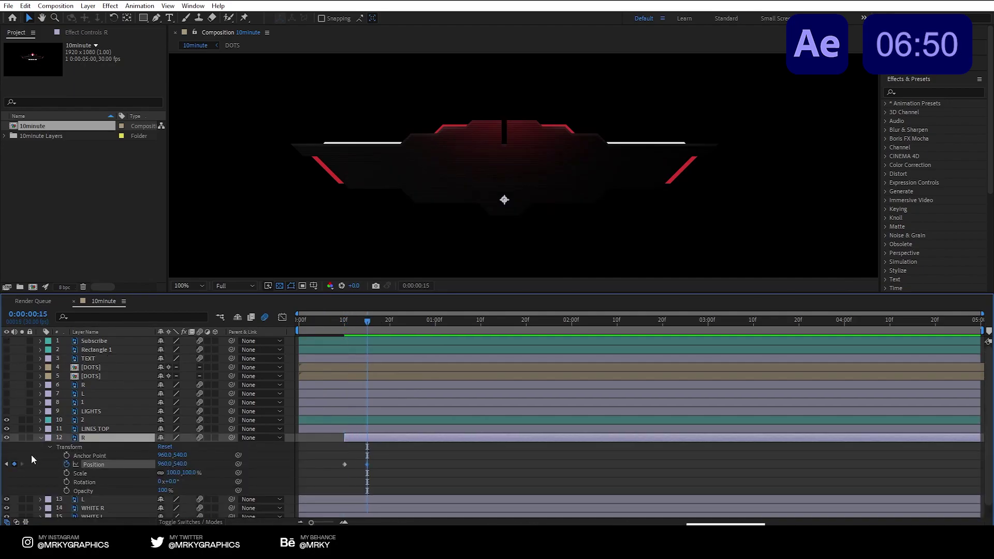
{"action": "left_click", "coordinate": [340, 320]}
{"action": "left_click", "coordinate": [345, 321]}
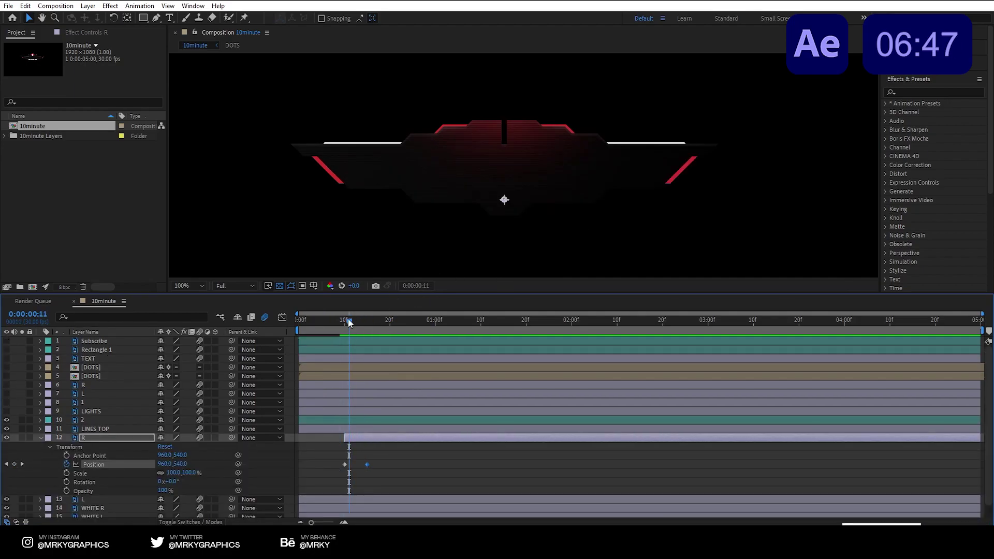
{"action": "left_click_drag", "start_coordinate": [677, 179], "coordinate": [669, 178]}
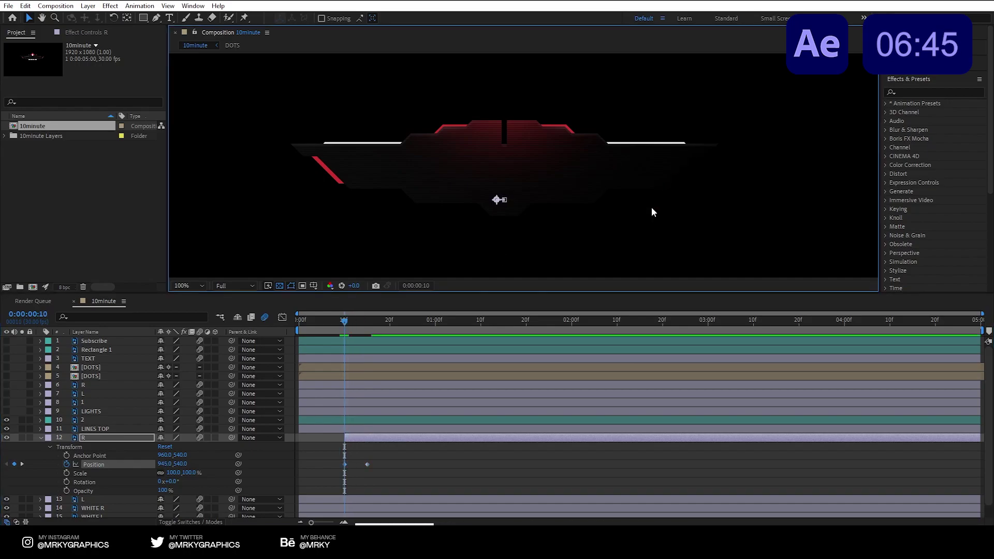
{"action": "key", "text": "space"}
{"action": "left_click", "coordinate": [385, 458]}
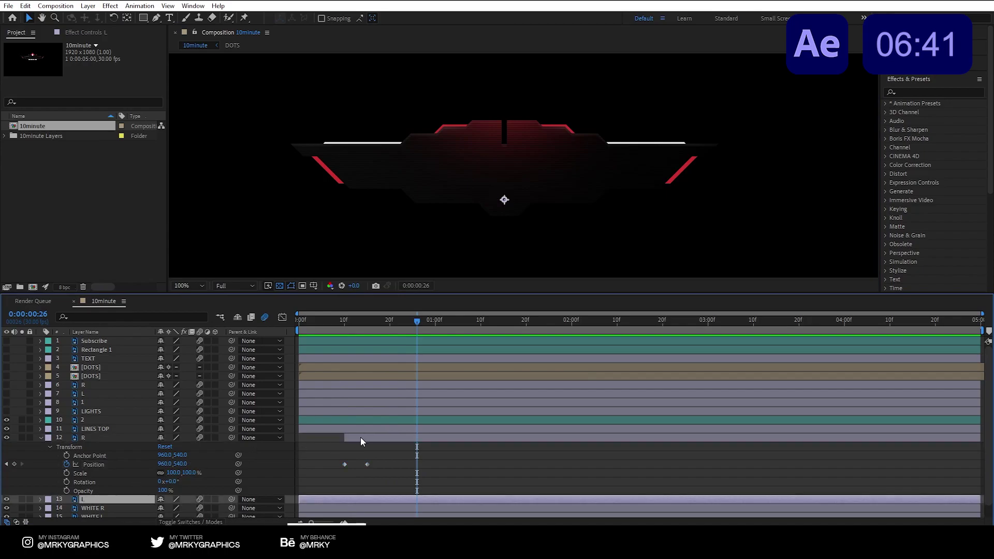
Step: Pre-compose the R and L line layers
{"action": "right_click", "coordinate": [102, 439]}
{"action": "left_click", "coordinate": [150, 382]}
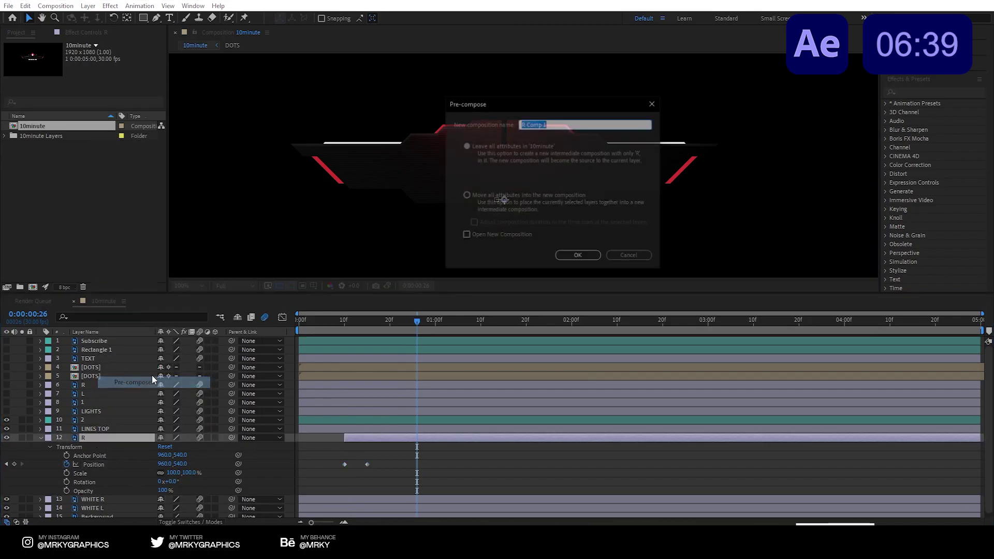
{"action": "key", "text": "Return"}
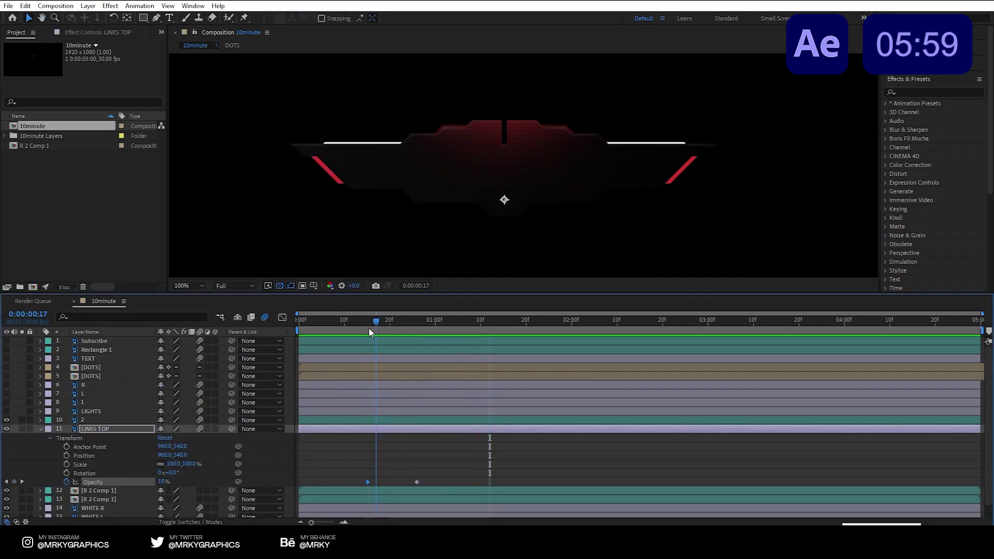
{"action": "left_click", "coordinate": [364, 329]}
Step: Give the LINES TOP layer a teal label
{"action": "key", "text": "space"}
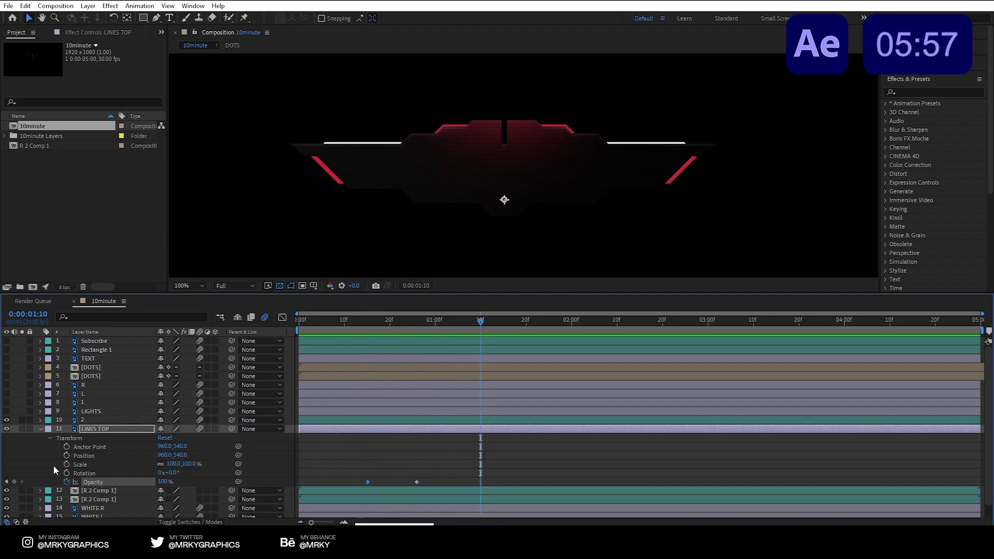
{"action": "left_click", "coordinate": [40, 428]}
{"action": "left_click", "coordinate": [48, 429]}
{"action": "left_click", "coordinate": [78, 406]}
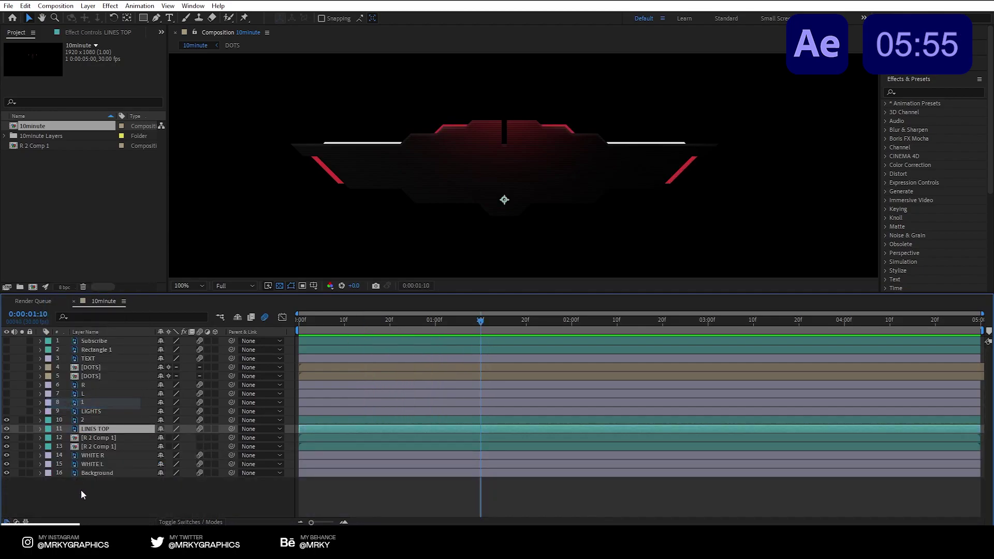
Step: Keyframe WHITE R's Position, with its resting keyframe at 0:00:01:01
{"action": "left_click", "coordinate": [90, 455]}
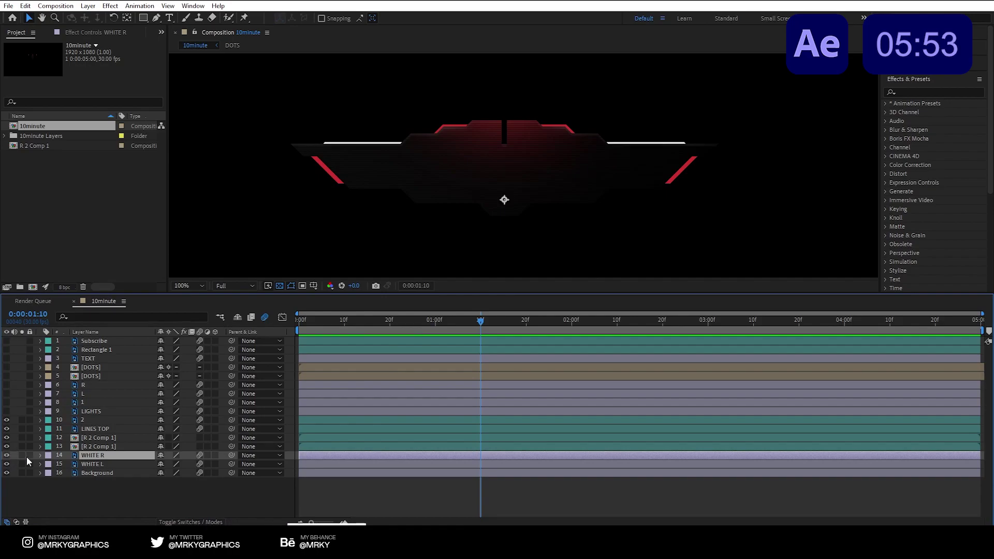
{"action": "left_click_drag", "start_coordinate": [382, 320], "coordinate": [386, 320]}
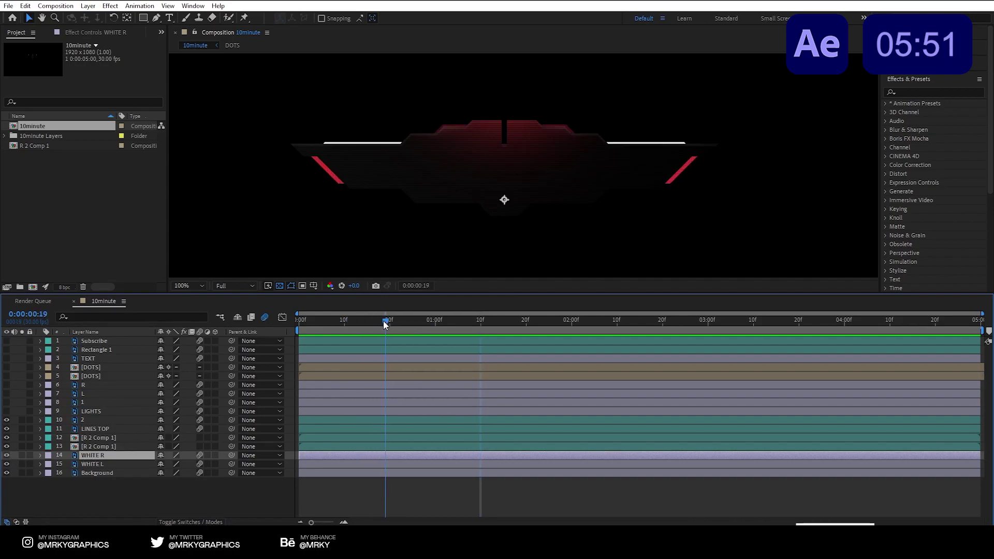
{"action": "left_click", "coordinate": [41, 456]}
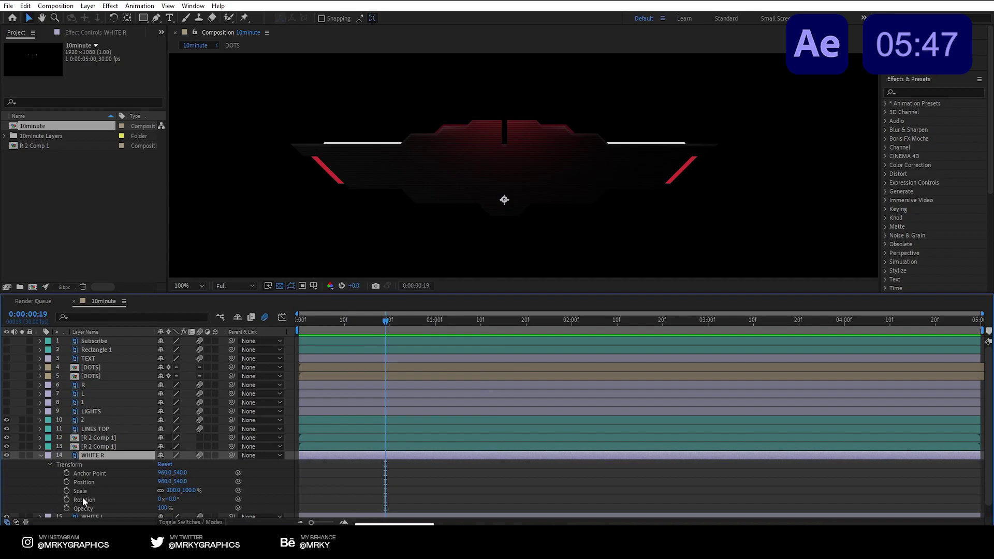
{"action": "left_click_drag", "start_coordinate": [654, 154], "coordinate": [595, 162]}
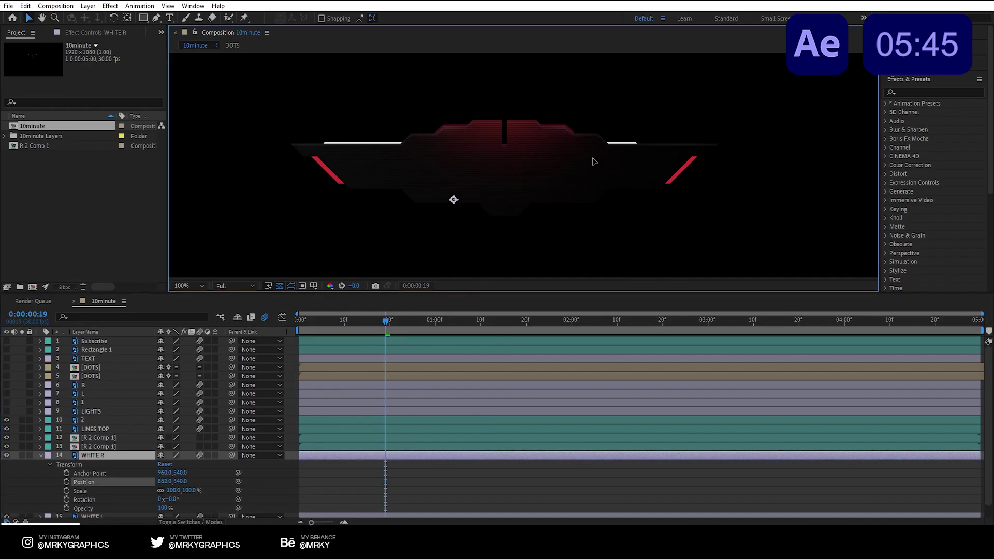
{"action": "key", "text": "Return"}
{"action": "left_click", "coordinate": [67, 481]}
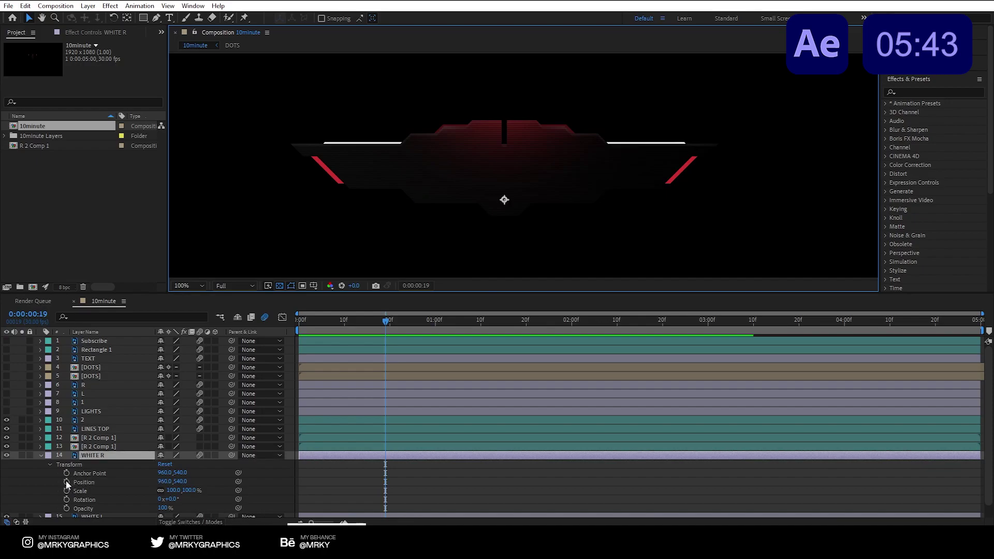
{"action": "left_click", "coordinate": [440, 322]}
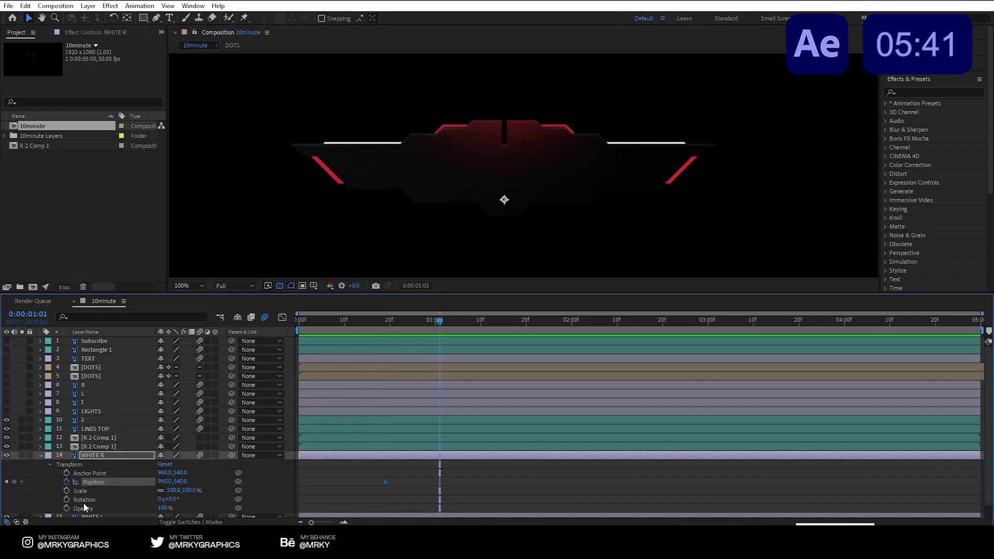
{"action": "left_click", "coordinate": [14, 482]}
Step: Move WHITE R left at frame 19 so it slides in, and trim its in-point later
{"action": "left_click", "coordinate": [385, 321]}
{"action": "left_click_drag", "start_coordinate": [638, 162], "coordinate": [572, 162]}
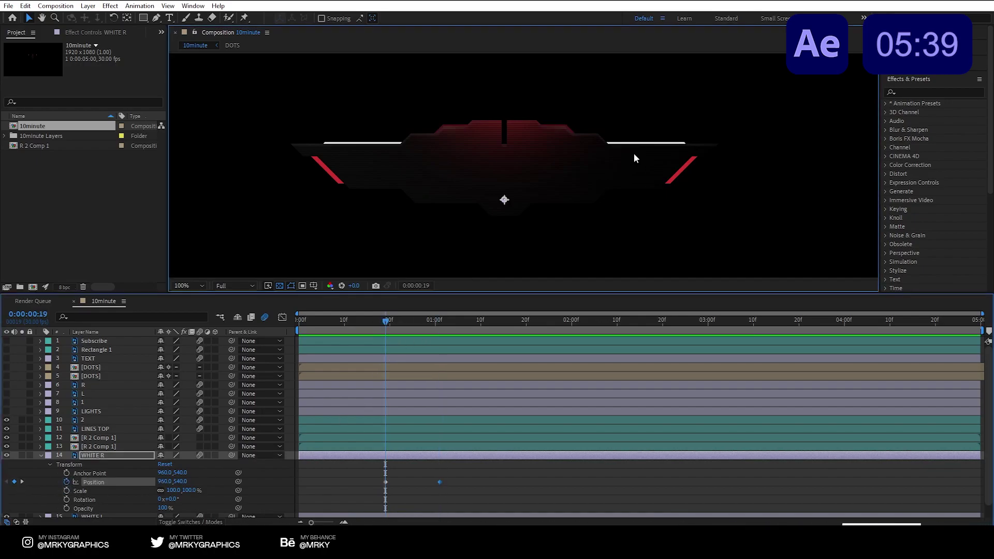
{"action": "key", "text": "space"}
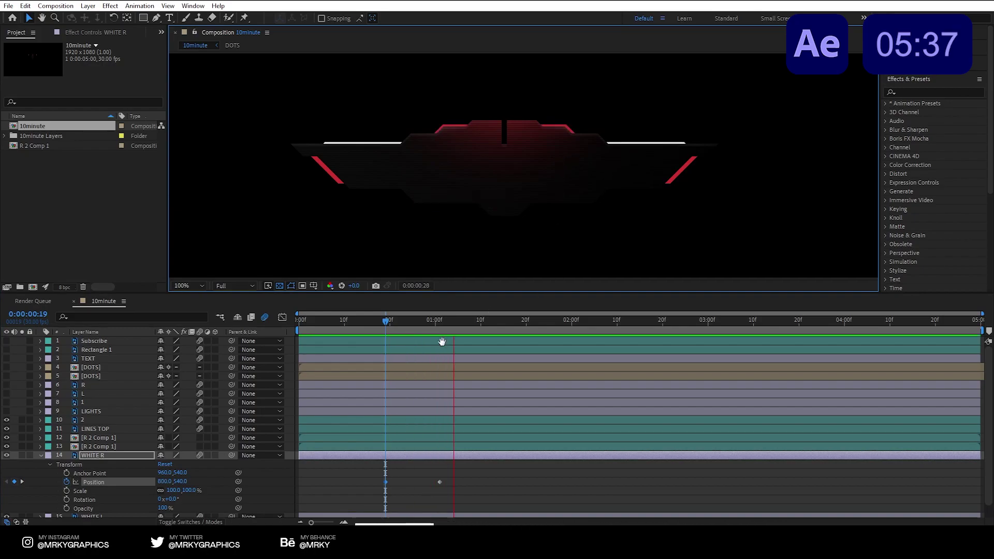
{"action": "key", "text": "space"}
{"action": "left_click_drag", "start_coordinate": [300, 455], "coordinate": [356, 455]}
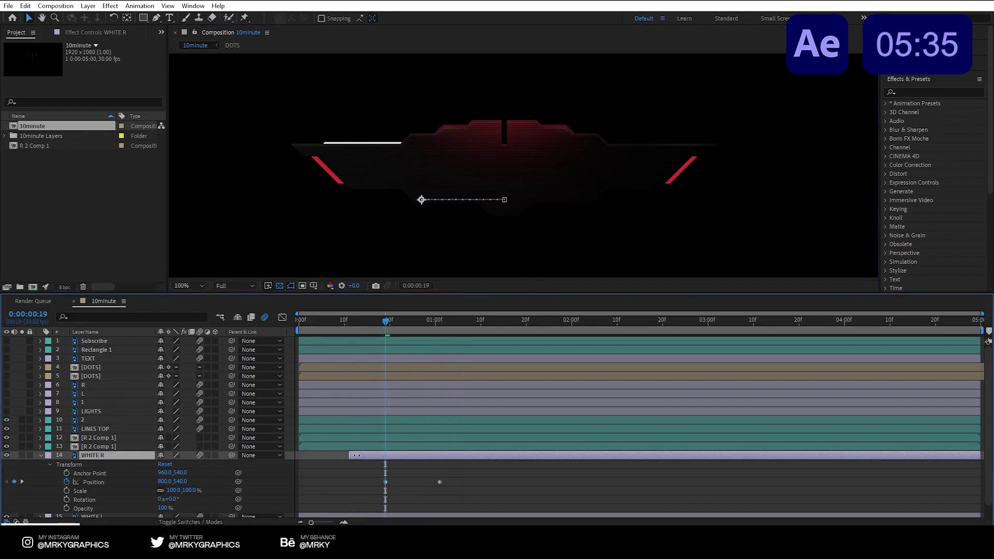
{"action": "left_click", "coordinate": [362, 468]}
{"action": "key", "text": "space"}
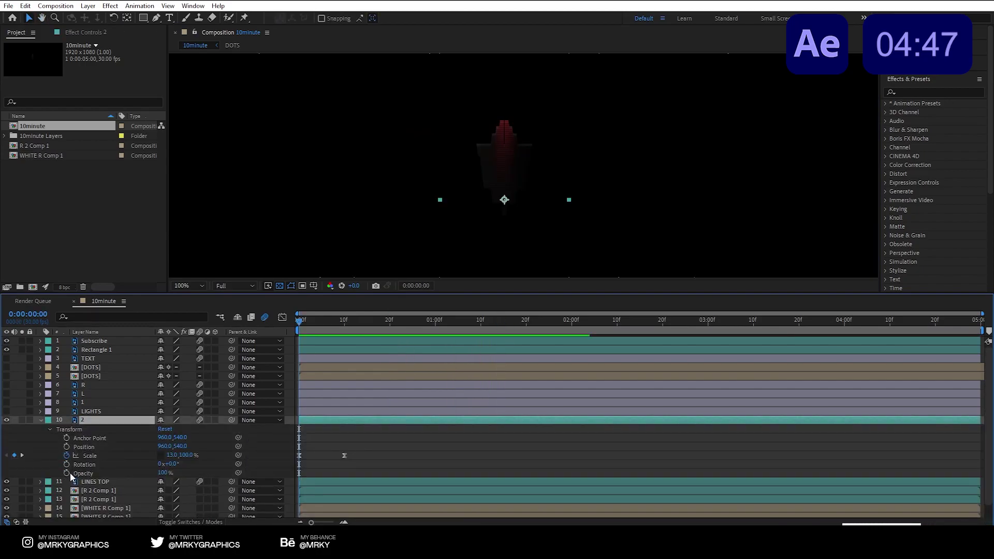
Step: Keyframe the star badge's Opacity from 0% at frame 0 to 100% at frame 10
{"action": "left_click", "coordinate": [67, 473]}
{"action": "left_click", "coordinate": [343, 322]}
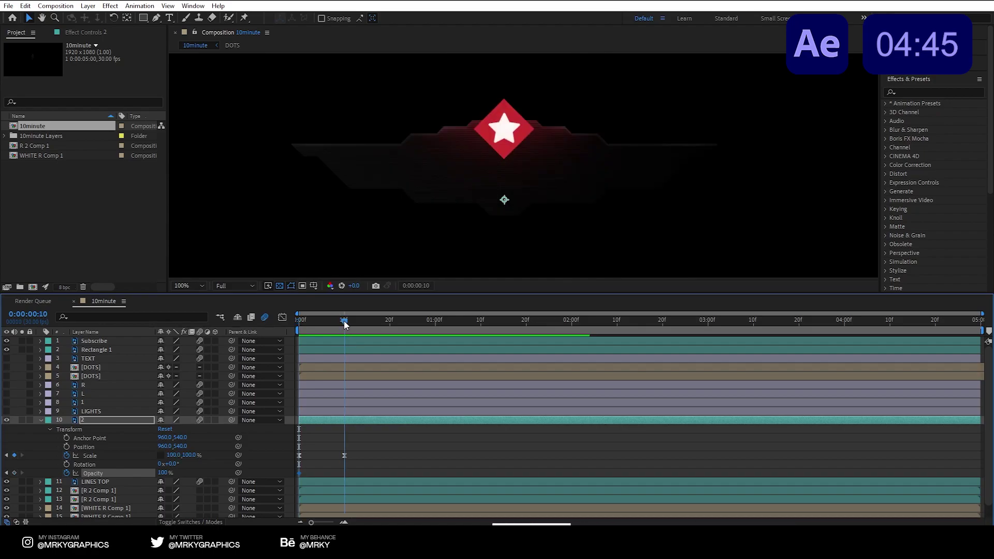
{"action": "left_click", "coordinate": [14, 472]}
{"action": "left_click", "coordinate": [305, 324]}
{"action": "left_click_drag", "start_coordinate": [305, 323], "coordinate": [299, 323]}
{"action": "left_click", "coordinate": [162, 472]}
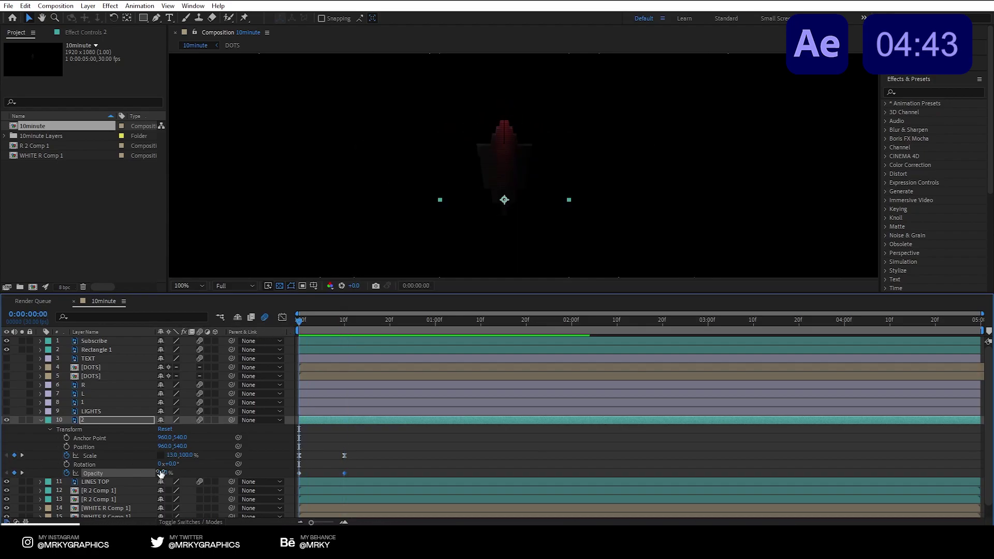
{"action": "type", "text": "0"}
{"action": "key", "text": "Return"}
{"action": "key", "text": "space"}
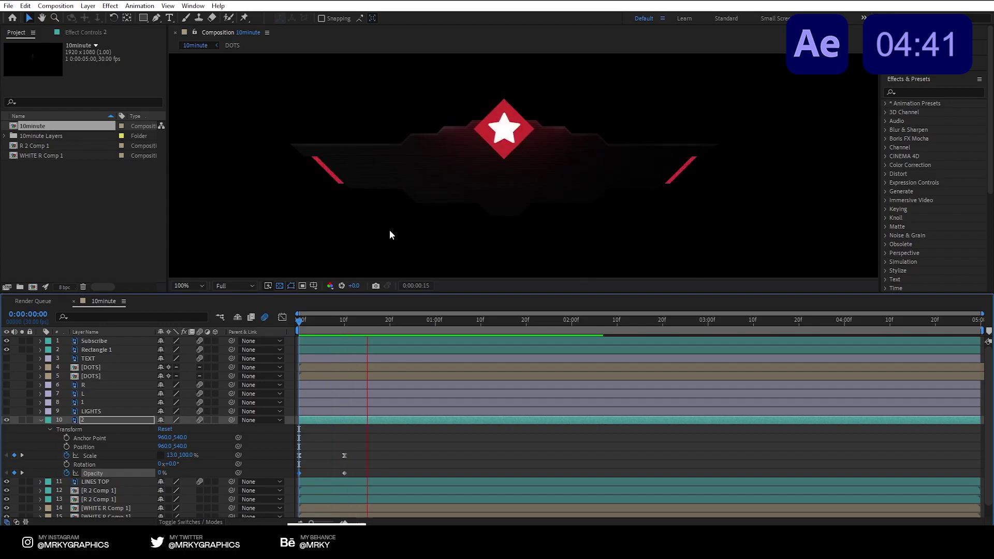
{"action": "key", "text": "space"}
Step: Drag the 0% Opacity keyframe to frame 4 and preview the revised pop-in
{"action": "left_click_drag", "start_coordinate": [300, 318], "coordinate": [318, 316]}
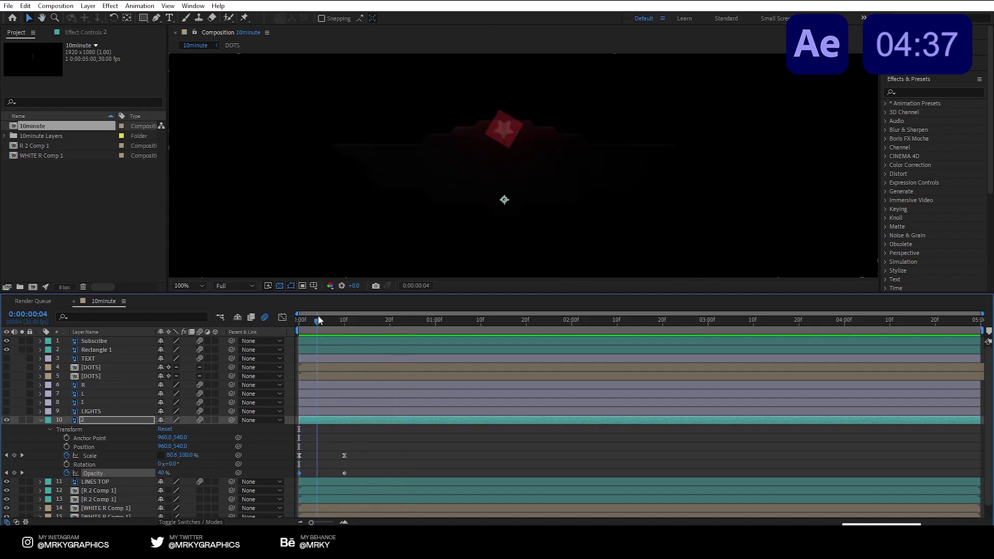
{"action": "left_click_drag", "start_coordinate": [299, 473], "coordinate": [317, 473]}
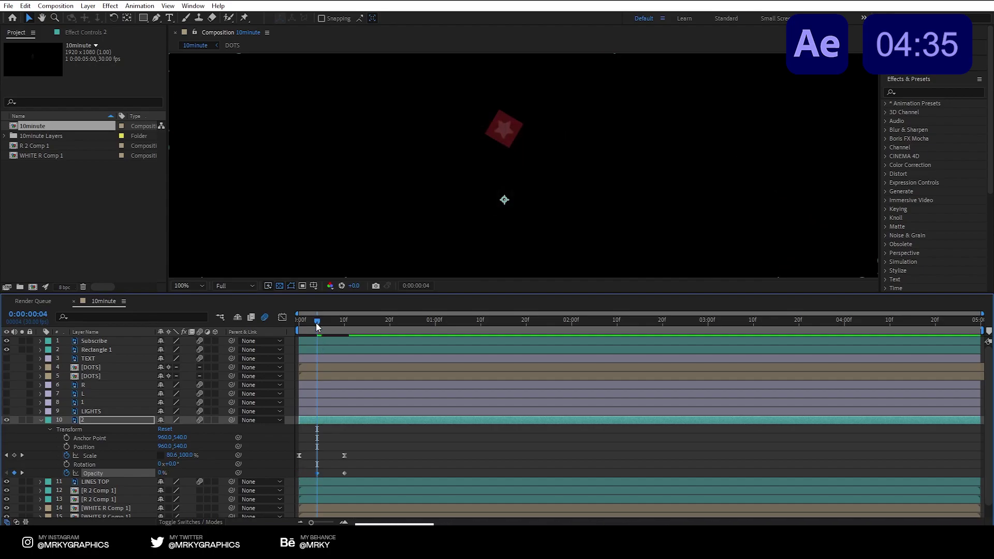
{"action": "key", "text": "space"}
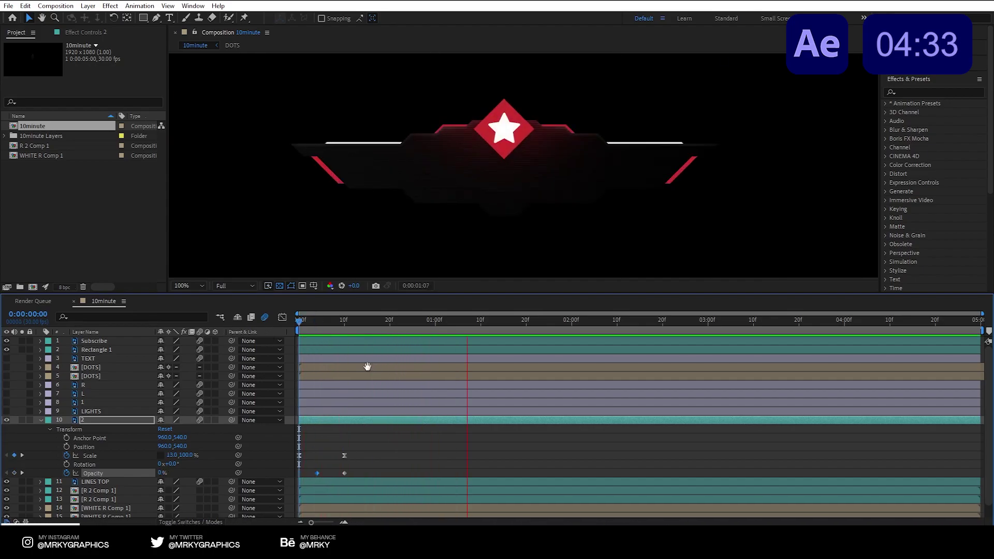
{"action": "key", "text": "space"}
{"action": "key", "text": "space"}
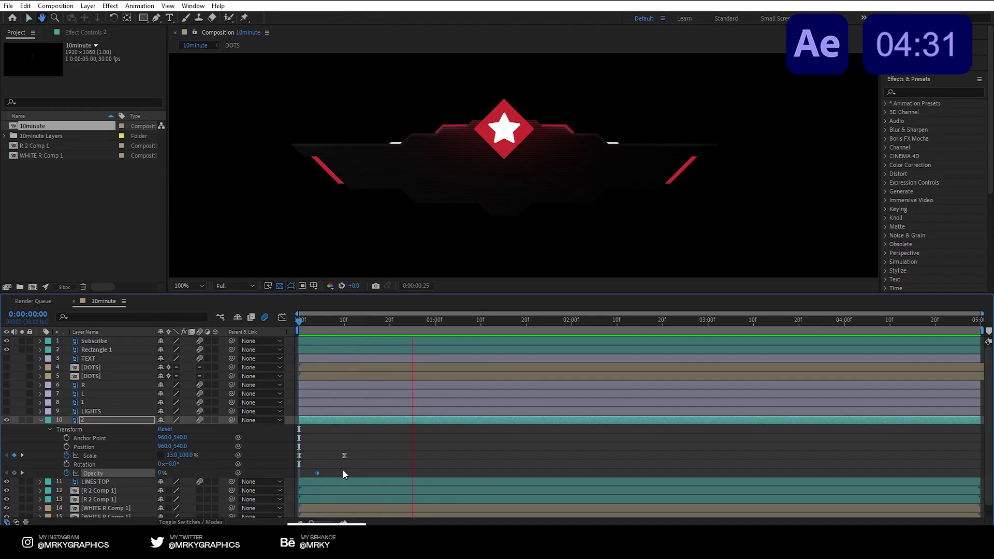
Step: Set the label colour of both WHITE R Comp 1 layers to Cyan
{"action": "left_click", "coordinate": [43, 420]}
{"action": "left_click", "coordinate": [42, 421]}
{"action": "left_click", "coordinate": [105, 481]}
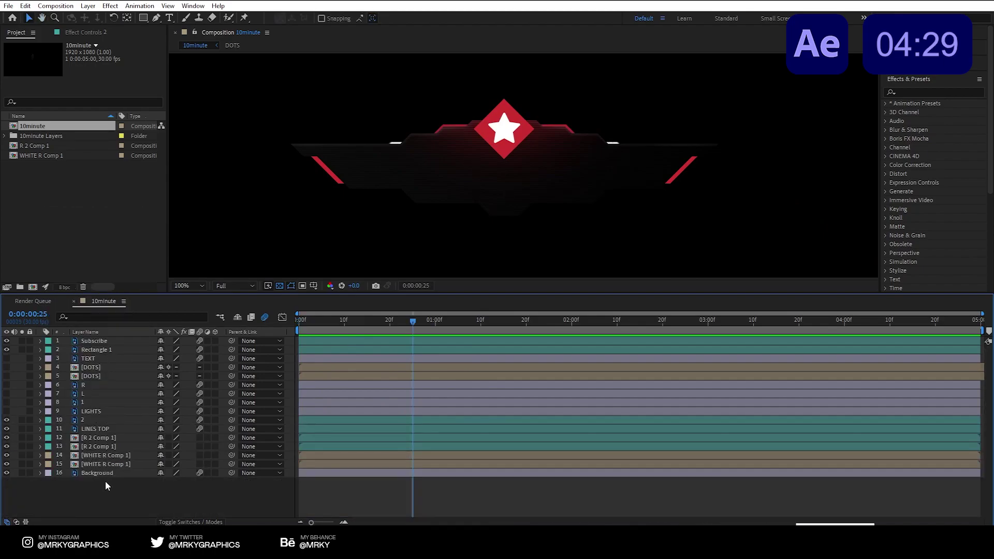
{"action": "left_click", "coordinate": [107, 455]}
{"action": "left_click", "coordinate": [91, 464], "text": "shift"}
{"action": "left_click", "coordinate": [47, 464]}
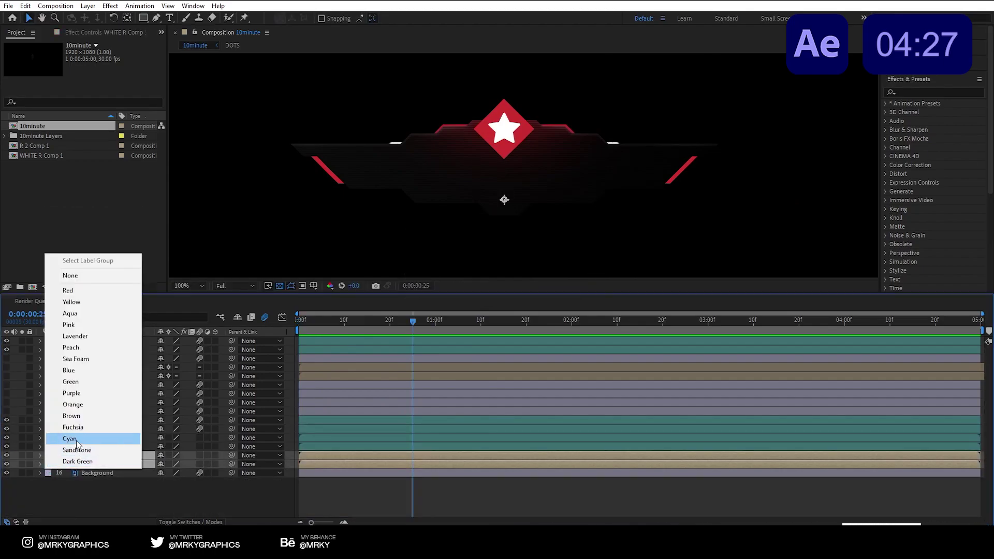
{"action": "left_click", "coordinate": [99, 500]}
{"action": "left_click", "coordinate": [99, 495]}
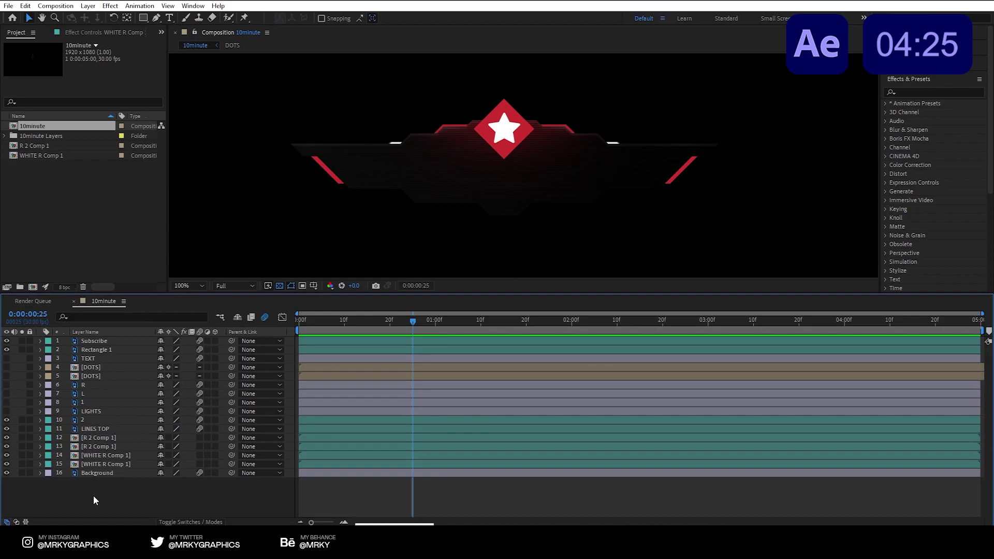
Step: Toggle the LIGHTS layer's visibility, then make layer 1 visible and select it at frame 5
{"action": "left_click", "coordinate": [98, 474]}
{"action": "left_click", "coordinate": [88, 413]}
{"action": "left_click", "coordinate": [8, 410]}
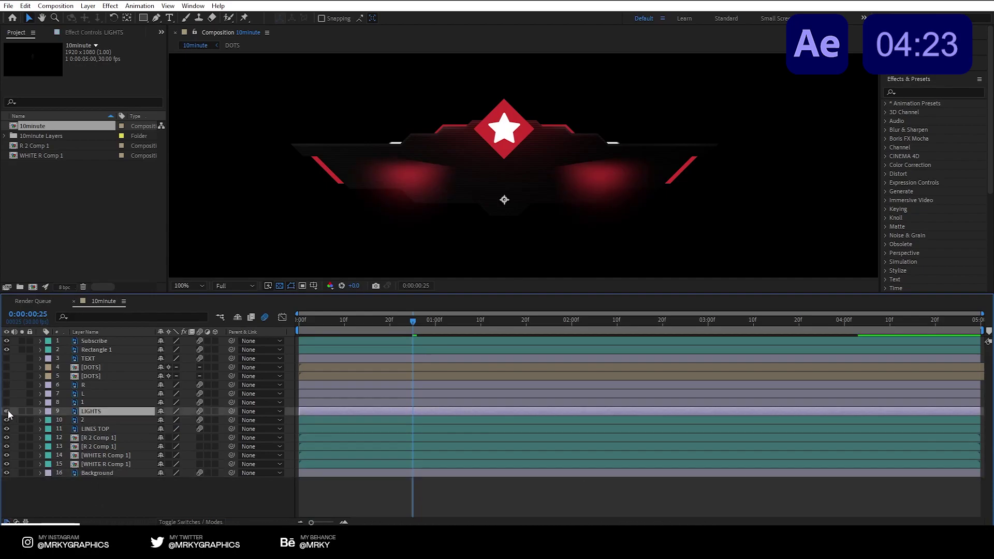
{"action": "left_click", "coordinate": [8, 409]}
{"action": "left_click", "coordinate": [7, 403]}
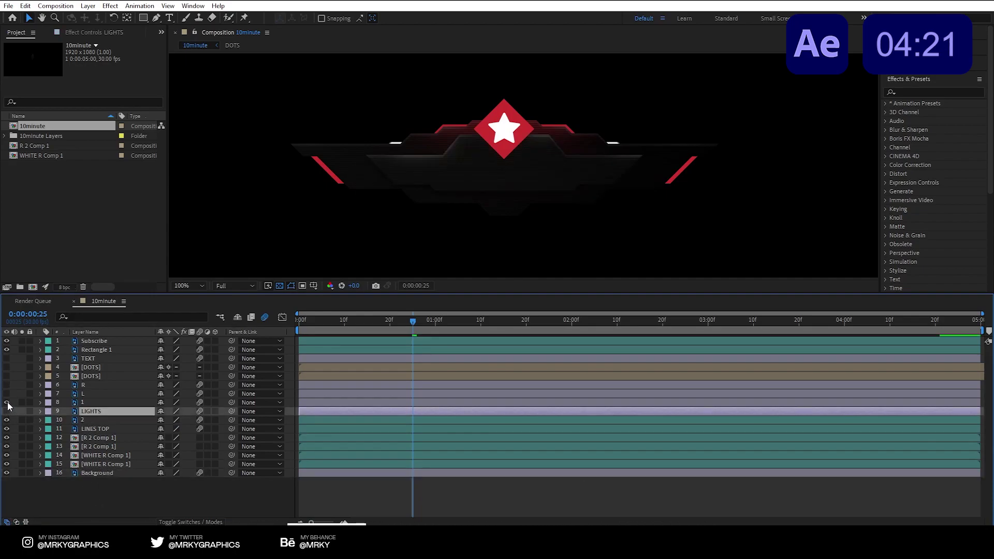
{"action": "left_click", "coordinate": [86, 403]}
{"action": "mouse_move", "coordinate": [357, 325]}
{"action": "left_mouse_down"}
{"action": "mouse_move", "coordinate": [324, 328]}
{"action": "mouse_move", "coordinate": [335, 325]}
{"action": "left_mouse_up"}
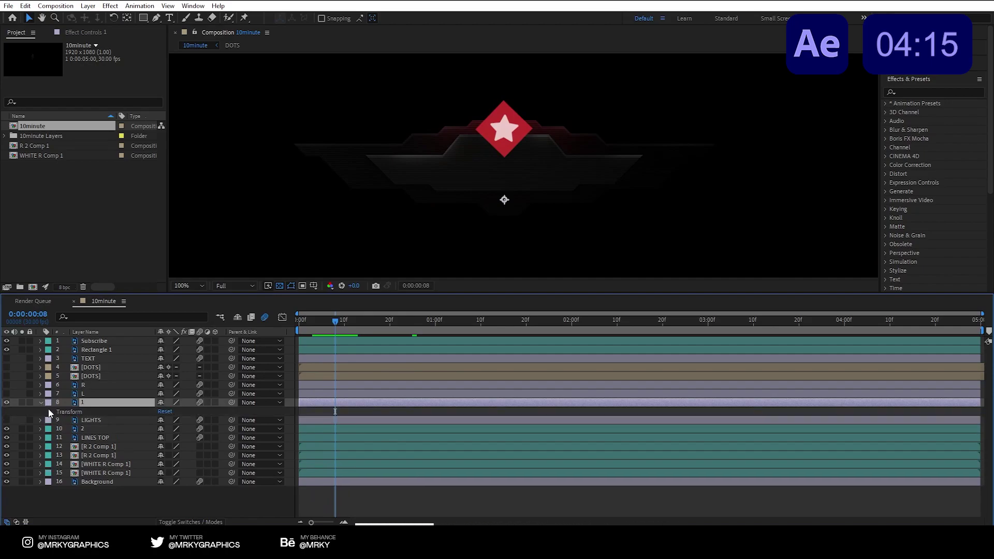
Step: Start Scale and Opacity keyframes on layer 1
{"action": "left_click", "coordinate": [49, 411]}
{"action": "left_click", "coordinate": [66, 438]}
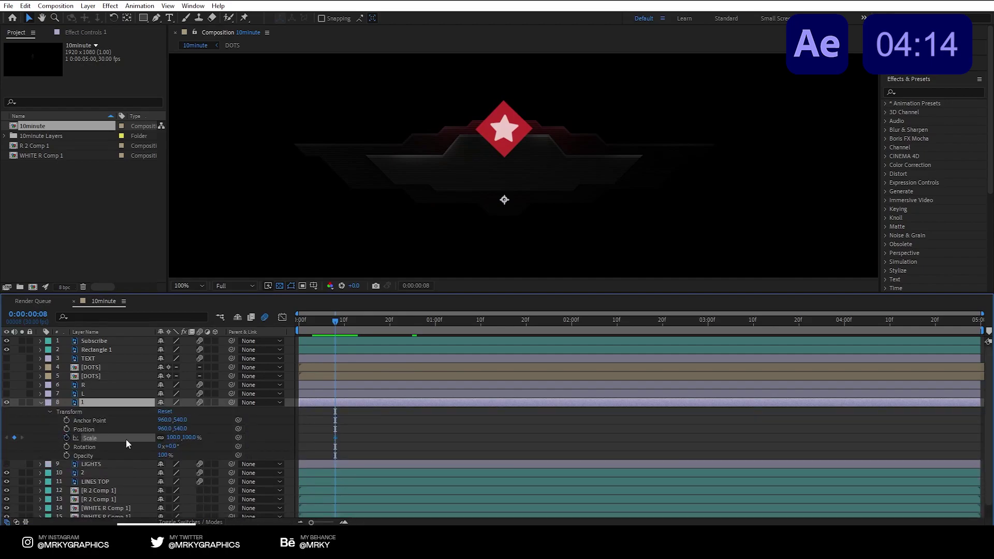
{"action": "left_click", "coordinate": [67, 455]}
Step: Move L's anchor below the banner and keyframe its Anchor Point, Position and Opacity at frames 14 and 26
{"action": "left_click_drag", "start_coordinate": [359, 322], "coordinate": [381, 323]}
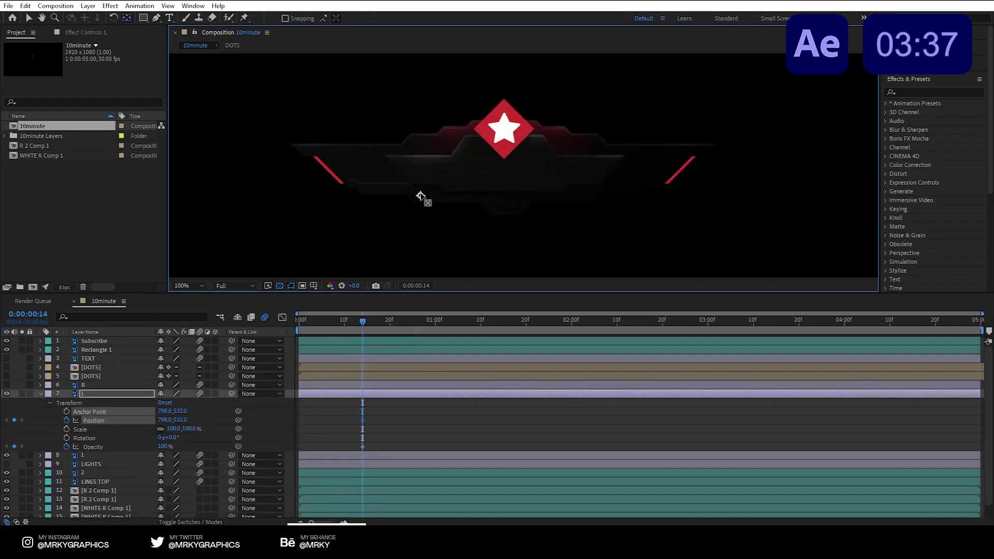
{"action": "left_click_drag", "start_coordinate": [419, 196], "coordinate": [409, 205]}
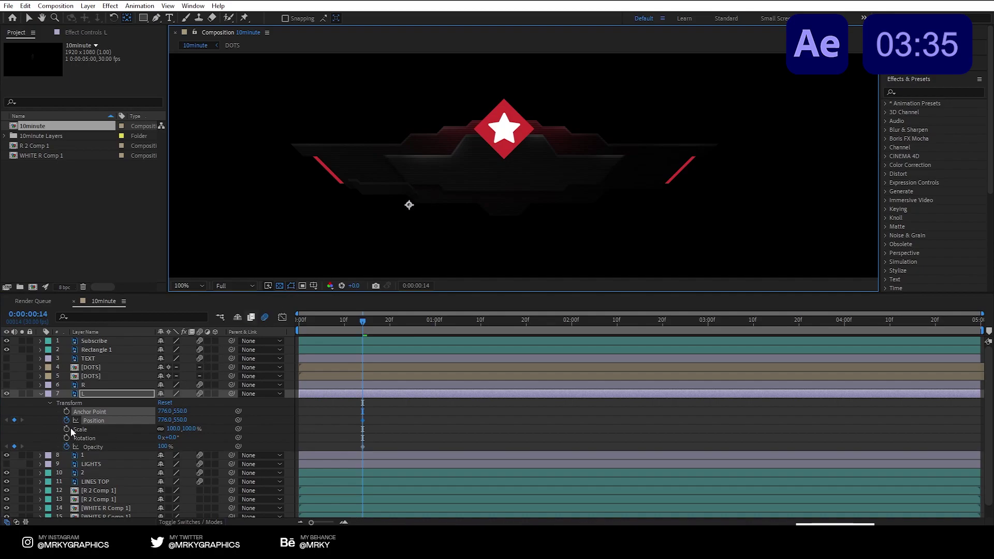
{"action": "key", "text": "alt+shift+a"}
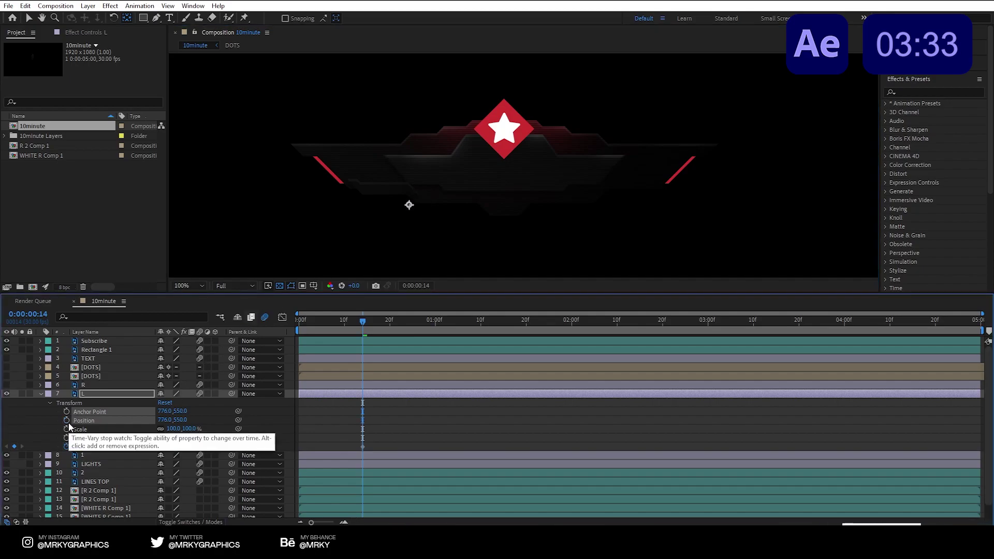
{"action": "left_click", "coordinate": [30, 20]}
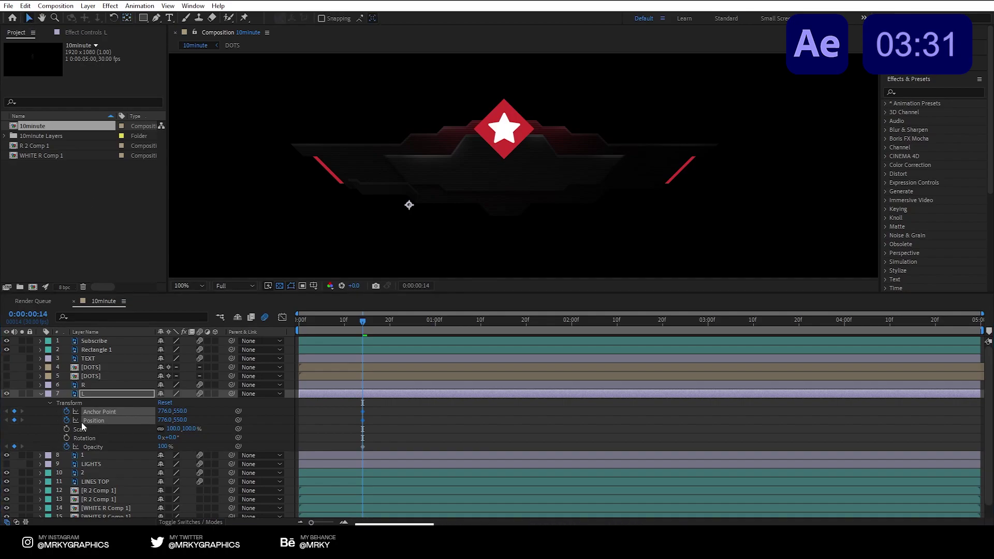
{"action": "left_click", "coordinate": [417, 322]}
{"action": "left_click", "coordinate": [14, 446]}
{"action": "left_click", "coordinate": [14, 420]}
{"action": "left_click", "coordinate": [14, 411]}
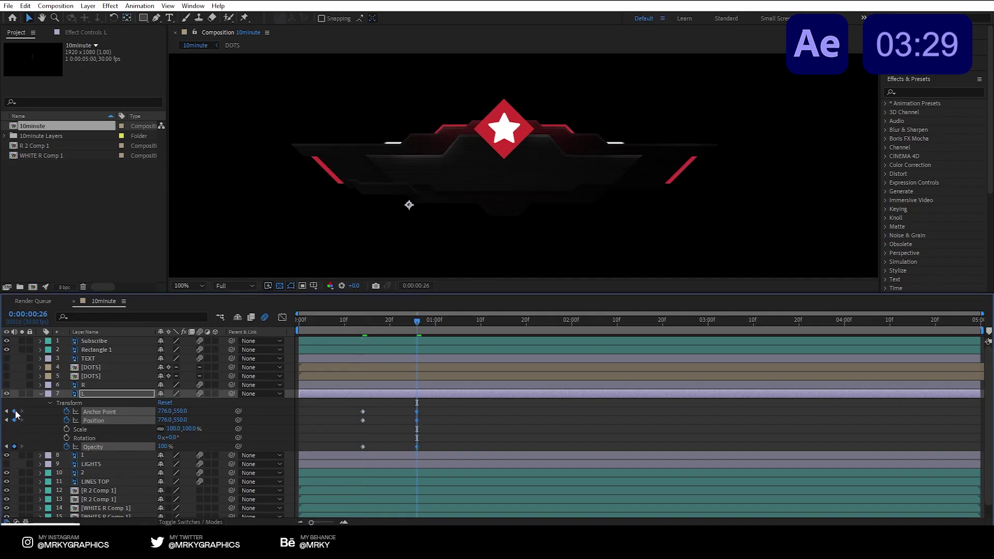
{"action": "left_click", "coordinate": [330, 322]}
Step: Pre-compose layer L into L Comp 1, moving all attributes into the new composition
{"action": "left_click", "coordinate": [41, 394]}
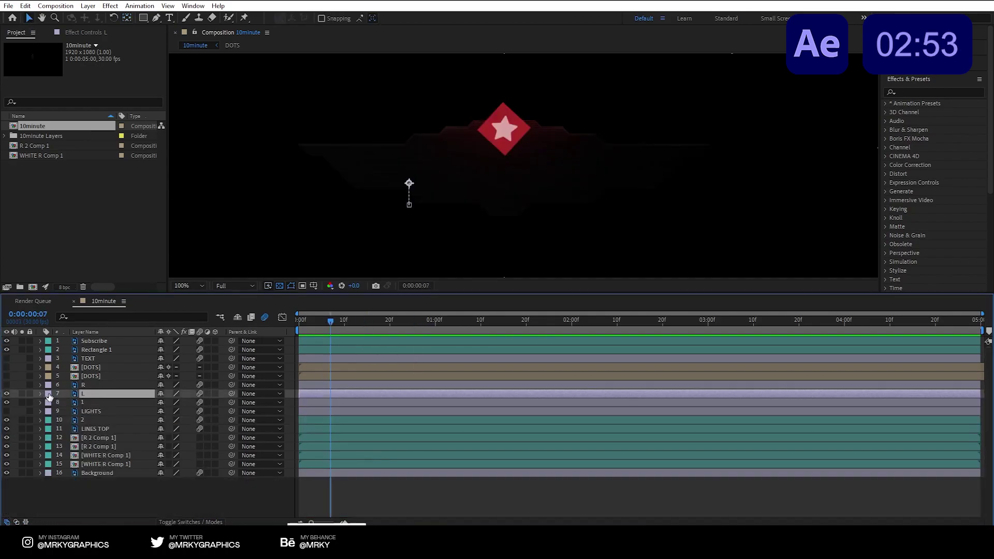
{"action": "right_click", "coordinate": [97, 395]}
{"action": "left_click", "coordinate": [142, 335]}
{"action": "left_click", "coordinate": [486, 194]}
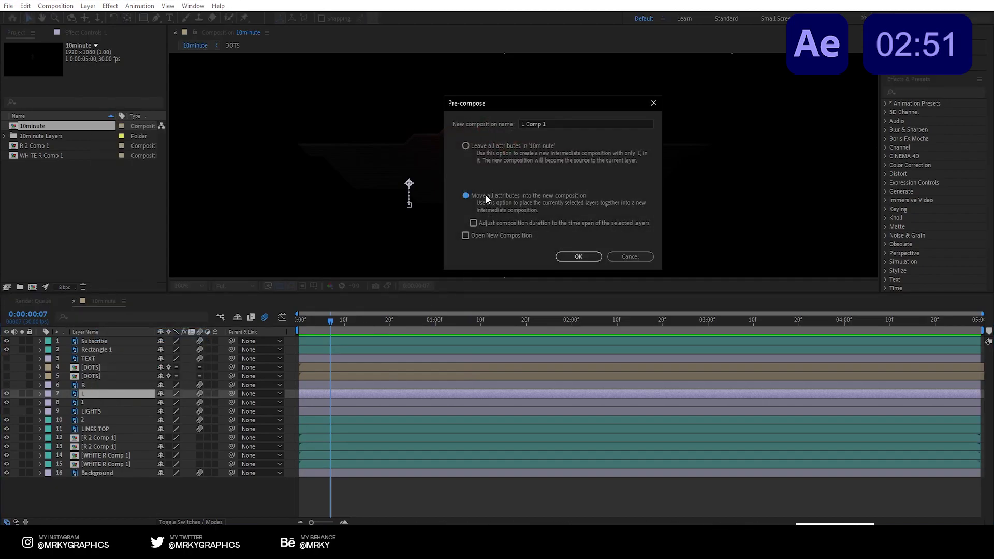
{"action": "key", "text": "Return"}
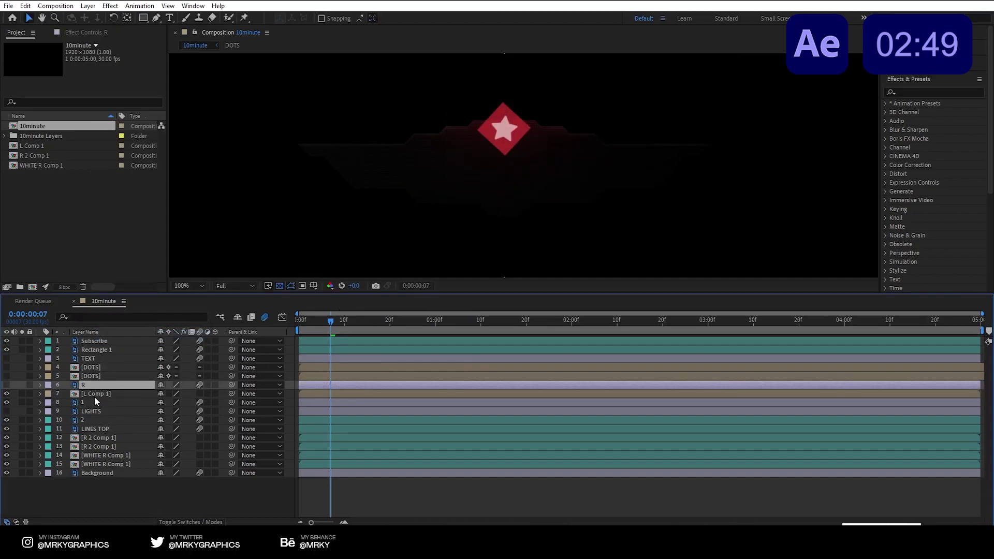
Step: Duplicate L Comp 1, flip the copy vertically, and preview from the start
{"action": "left_click", "coordinate": [94, 396]}
{"action": "left_click", "coordinate": [95, 388]}
{"action": "key", "text": "ctrl+d"}
{"action": "right_click", "coordinate": [465, 119]}
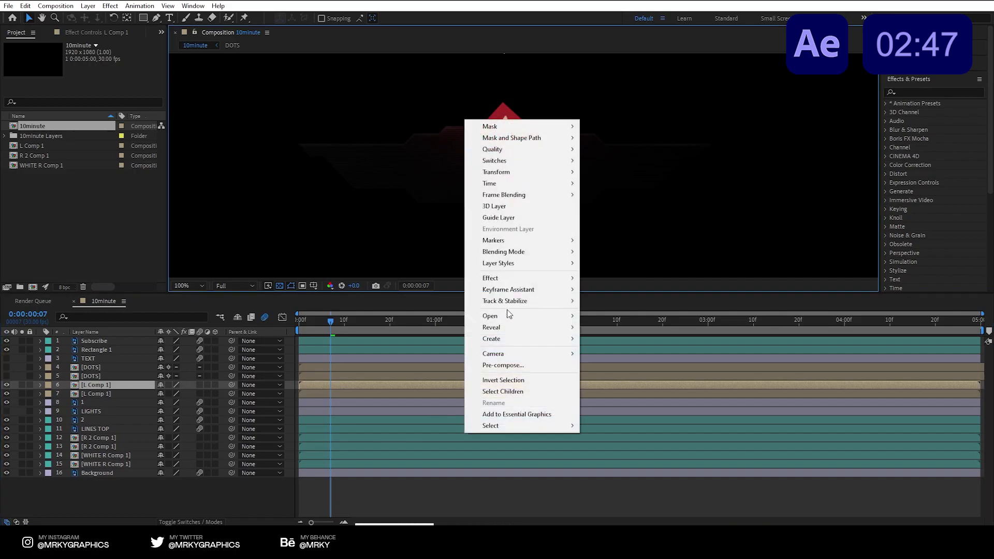
{"action": "mouse_move", "coordinate": [500, 316]}
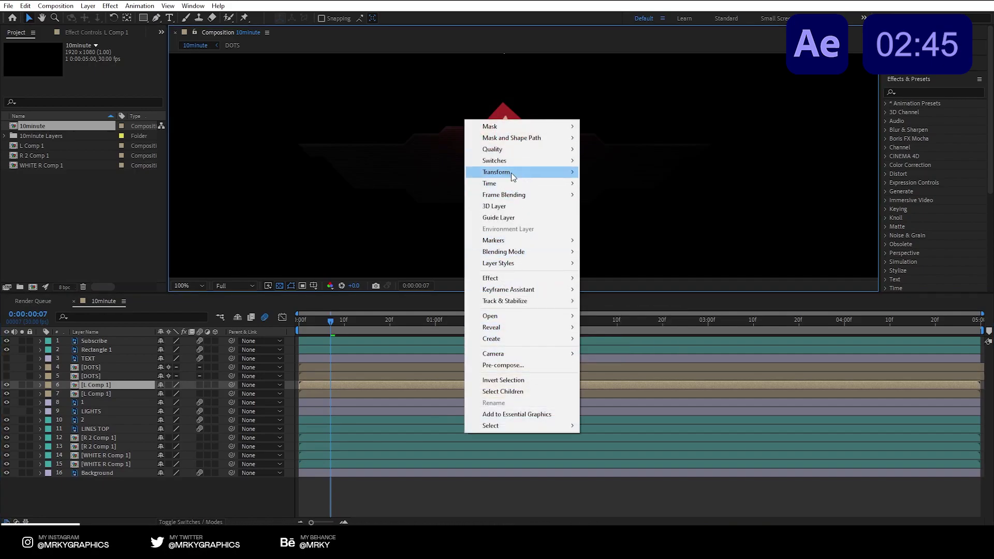
{"action": "mouse_move", "coordinate": [511, 172]}
{"action": "left_click", "coordinate": [626, 271]}
{"action": "key", "text": "Home"}
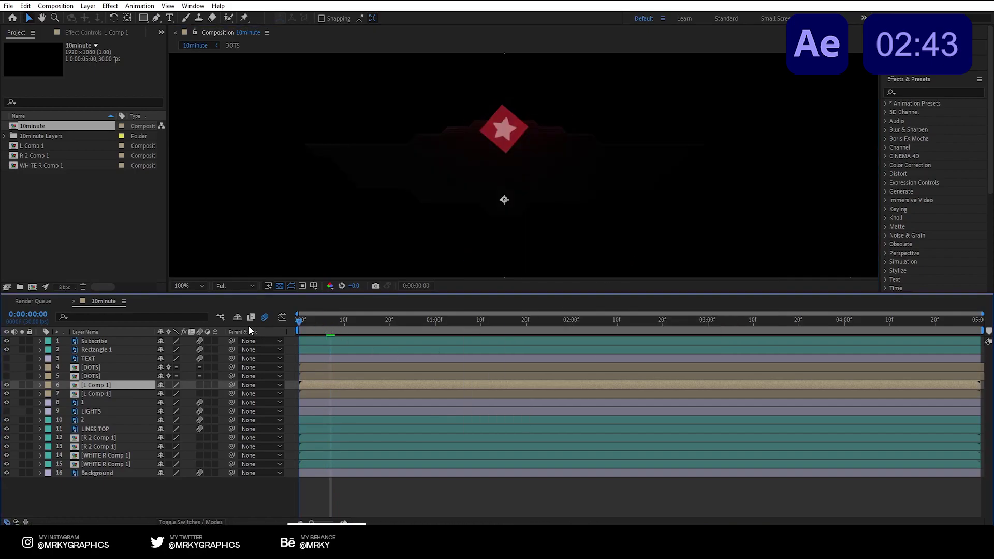
{"action": "key", "text": "space"}
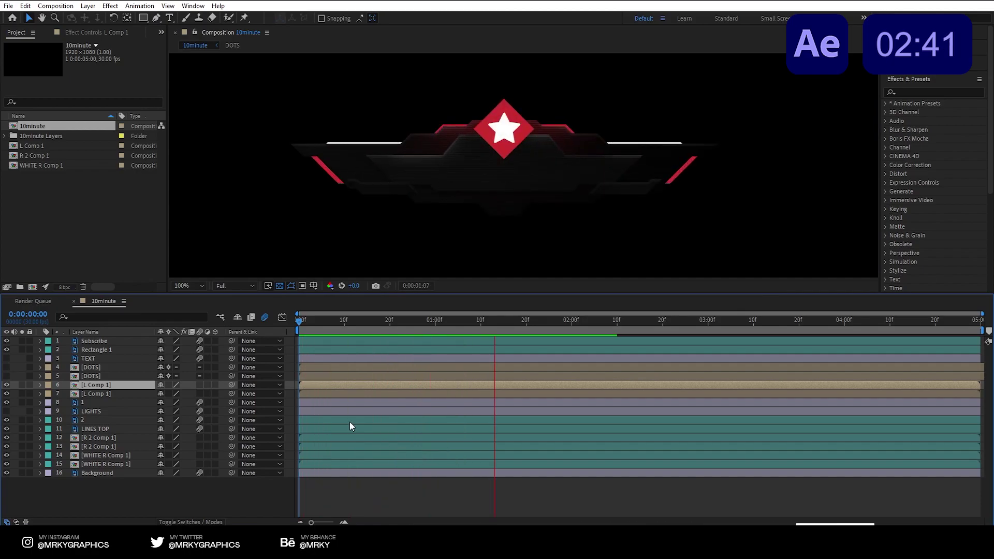
Step: Label both L Comp 1 layers Dark Green and save the project
{"action": "left_click", "coordinate": [98, 396], "text": "ctrl"}
{"action": "left_click", "coordinate": [48, 394]}
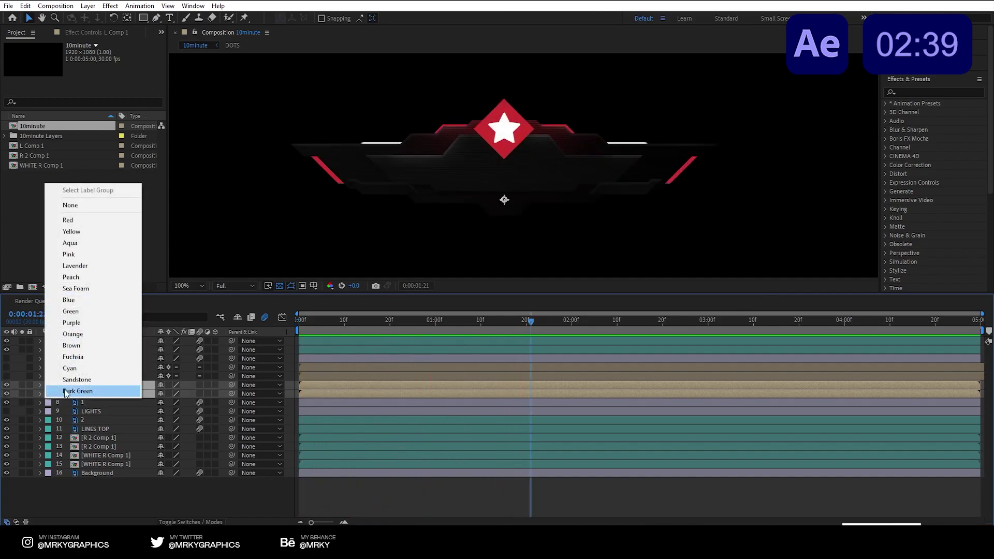
{"action": "left_click", "coordinate": [57, 386]}
{"action": "key", "text": "ctrl+s"}
Step: Preview the TEXT layer's keyframed animation and give TEXT a Cyan label
{"action": "left_click", "coordinate": [83, 376]}
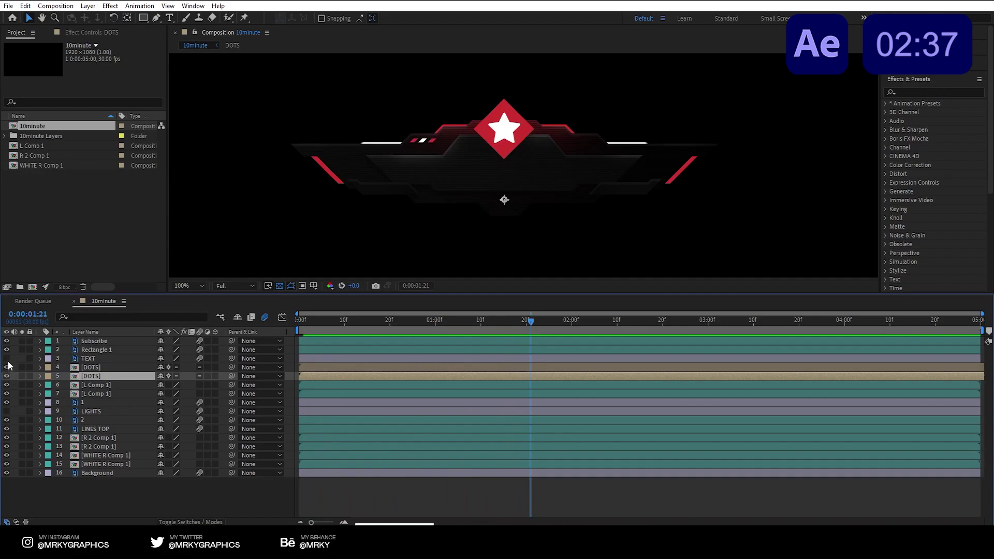
{"action": "left_click", "coordinate": [117, 358]}
{"action": "left_click_drag", "start_coordinate": [399, 319], "coordinate": [322, 323]}
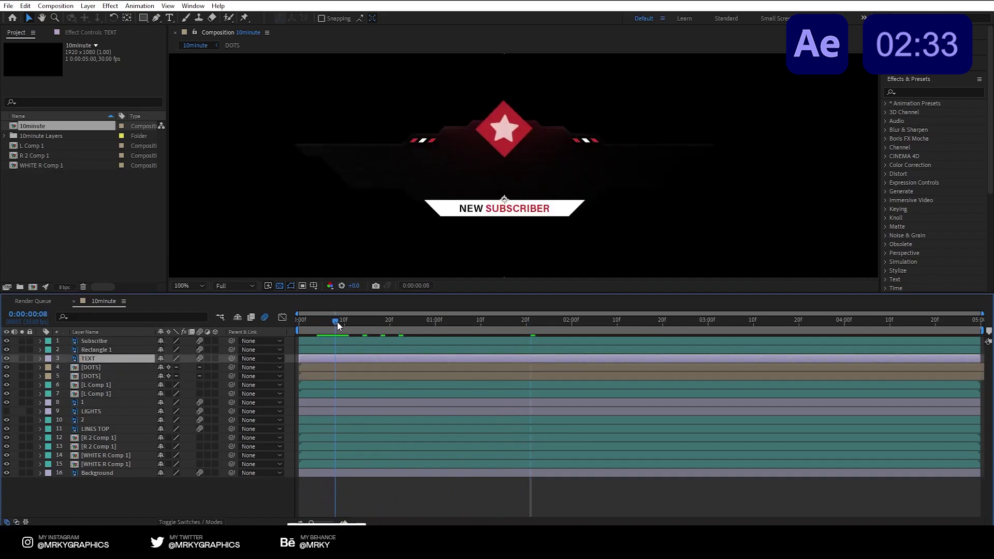
{"action": "key", "text": "space"}
{"action": "key", "text": "u"}
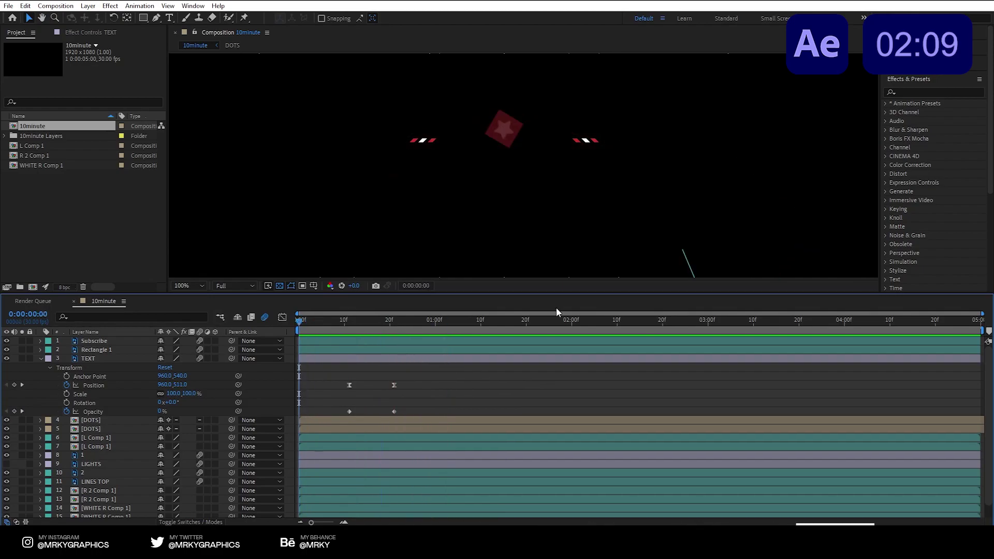
{"action": "key", "text": "space"}
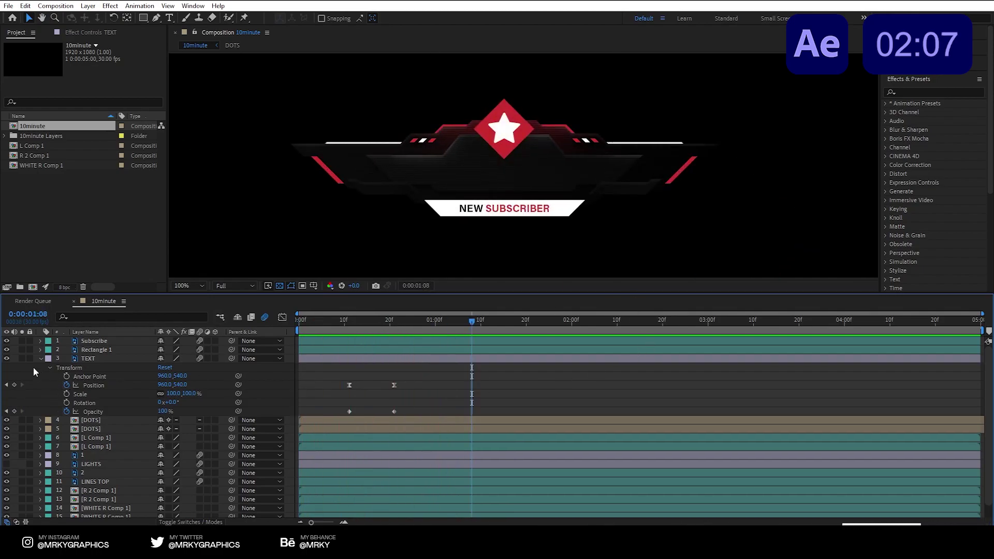
{"action": "left_click", "coordinate": [41, 358]}
{"action": "left_click", "coordinate": [48, 358]}
{"action": "left_click", "coordinate": [73, 333]}
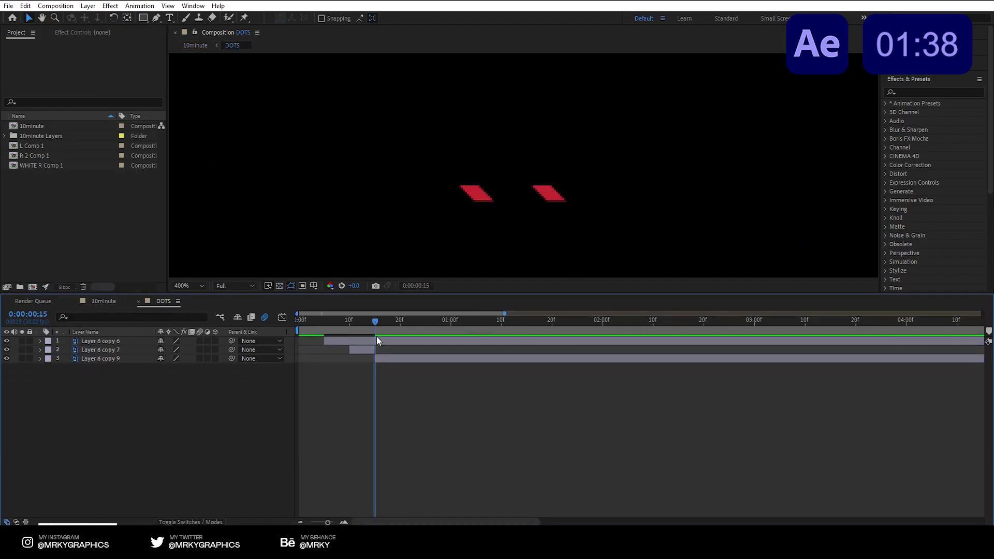
Step: Trim the first dot layer to end at frame 10 and the third at 20f
{"action": "left_click", "coordinate": [350, 318]}
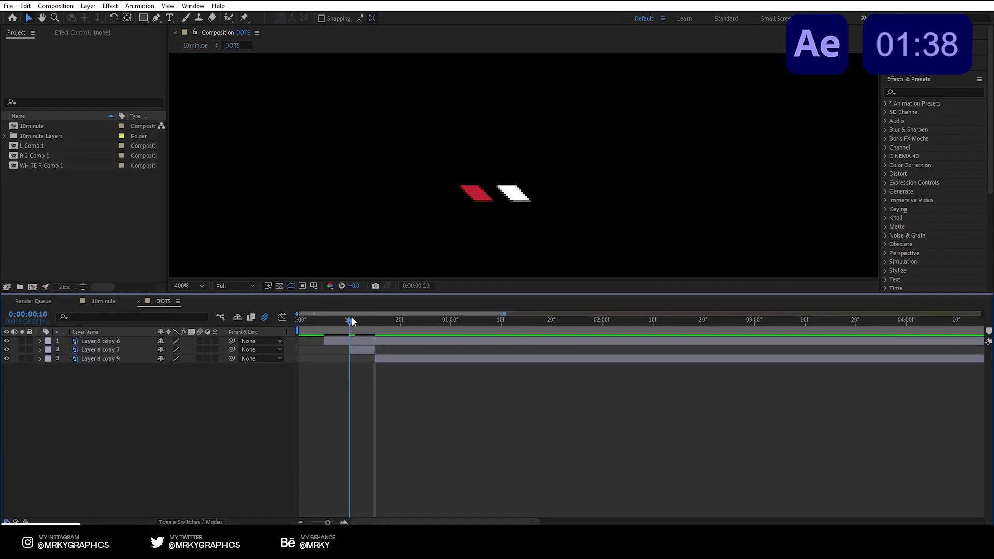
{"action": "left_click", "coordinate": [355, 340]}
{"action": "key", "text": "alt+bracketright"}
{"action": "key", "text": "space"}
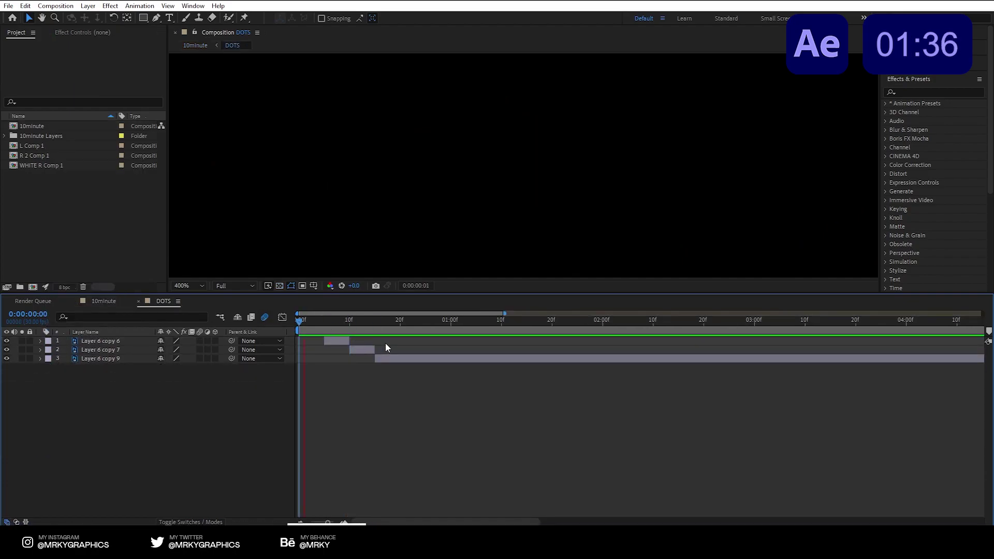
{"action": "left_click", "coordinate": [401, 322]}
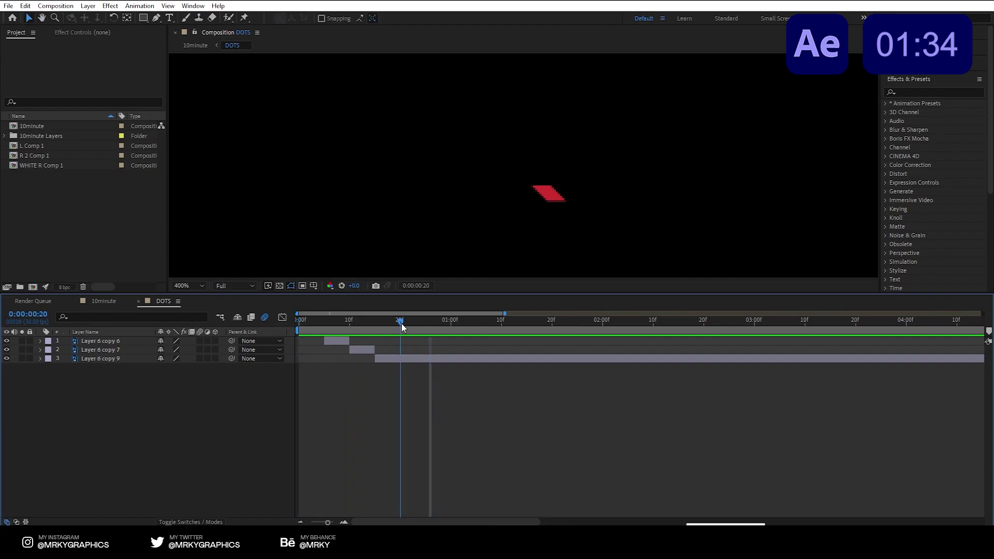
{"action": "left_click", "coordinate": [409, 357]}
{"action": "key", "text": "alt+bracketright"}
{"action": "left_click", "coordinate": [414, 365]}
Step: Duplicate the three dot layers, slide the copies to start at 20f, and duplicate again
{"action": "left_click", "coordinate": [346, 340]}
{"action": "left_click", "coordinate": [388, 358], "text": "shift"}
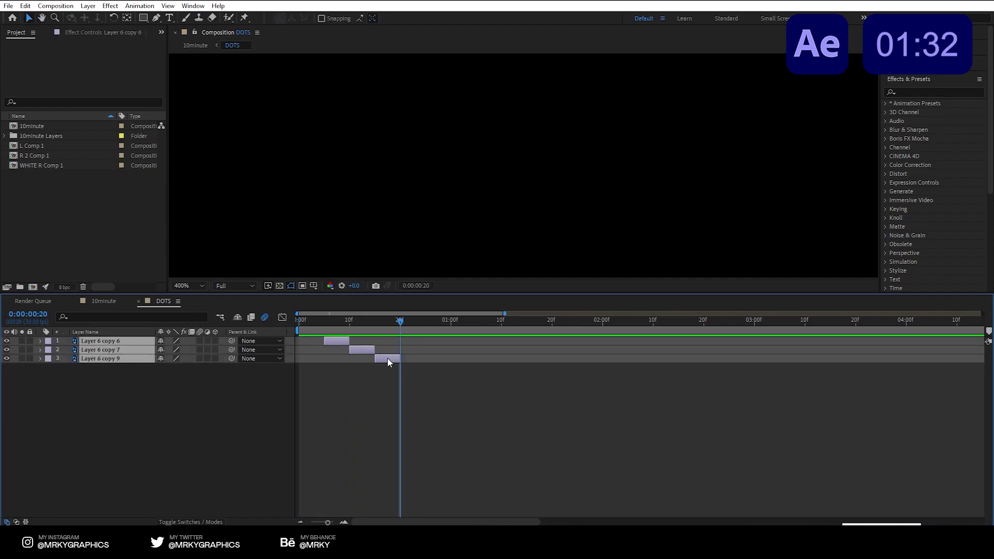
{"action": "key", "text": "ctrl+d"}
{"action": "left_click_drag", "start_coordinate": [343, 343], "coordinate": [478, 346]}
{"action": "key", "text": "ctrl+d"}
Step: Close the DOTS comp and preview the 10minute alert animation from frame 8
{"action": "left_click", "coordinate": [139, 301]}
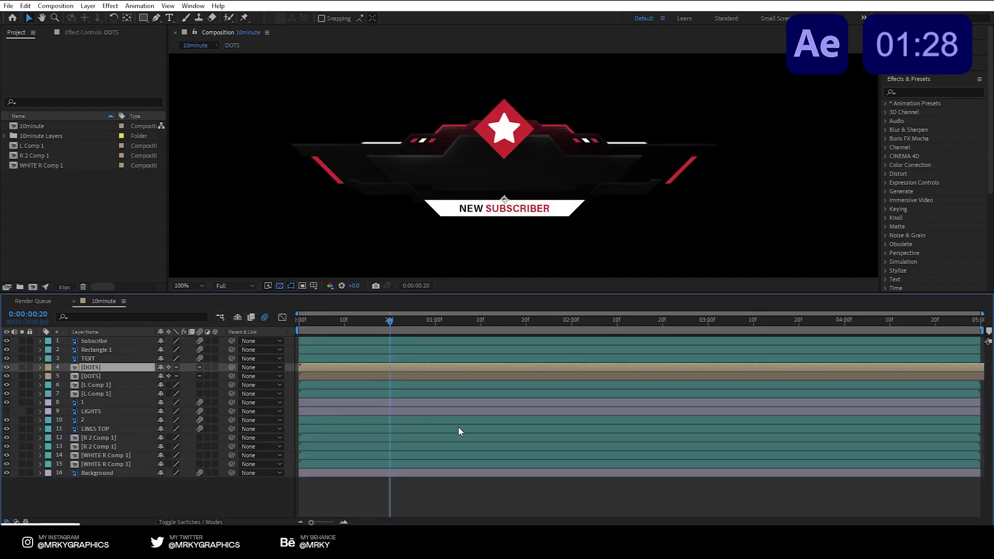
{"action": "left_click", "coordinate": [408, 429]}
{"action": "left_click_drag", "start_coordinate": [379, 322], "coordinate": [335, 321]}
{"action": "key", "text": "space"}
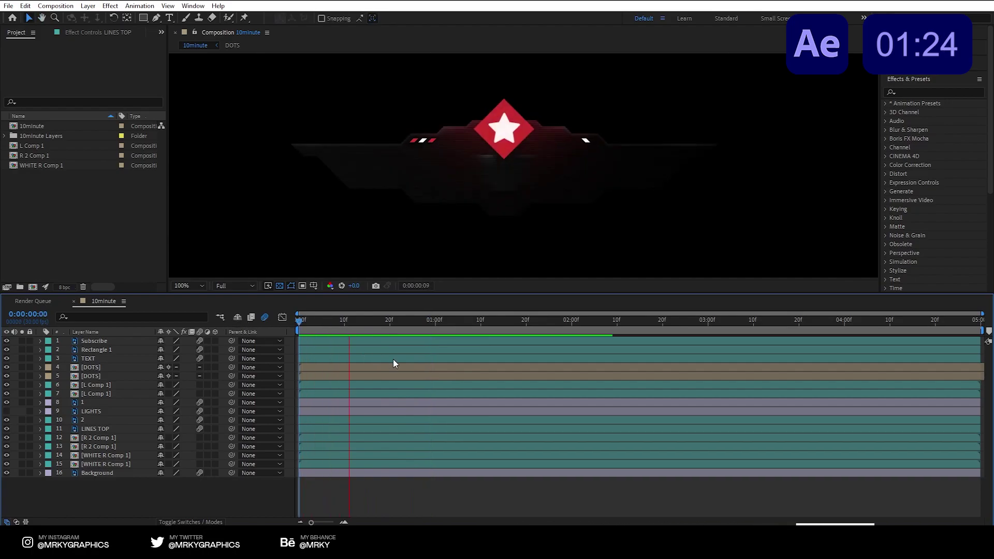
{"action": "mouse_move", "coordinate": [315, 318]}
{"action": "left_mouse_down"}
{"action": "mouse_move", "coordinate": [339, 327]}
{"action": "mouse_move", "coordinate": [201, 328]}
{"action": "left_mouse_up"}
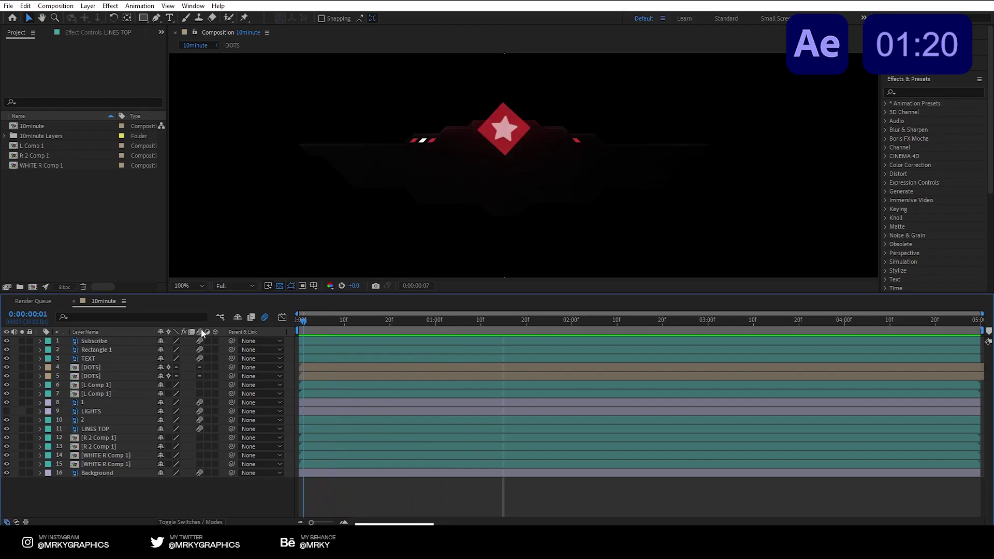
{"action": "left_click", "coordinate": [96, 368]}
{"action": "key", "text": "space"}
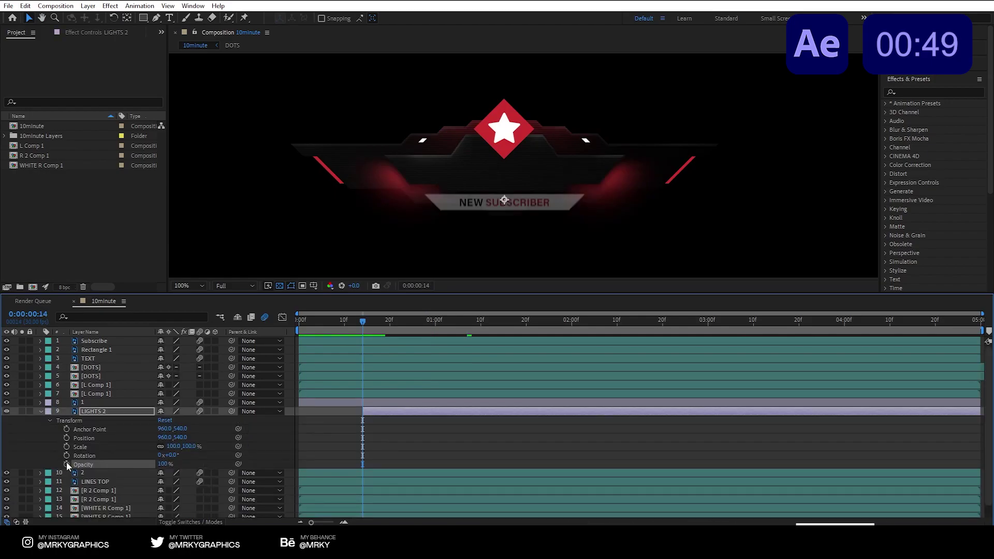
Step: Keyframe the lights layer's Opacity at 26f and 01:09
{"action": "left_click", "coordinate": [66, 463]}
{"action": "left_click", "coordinate": [417, 322]}
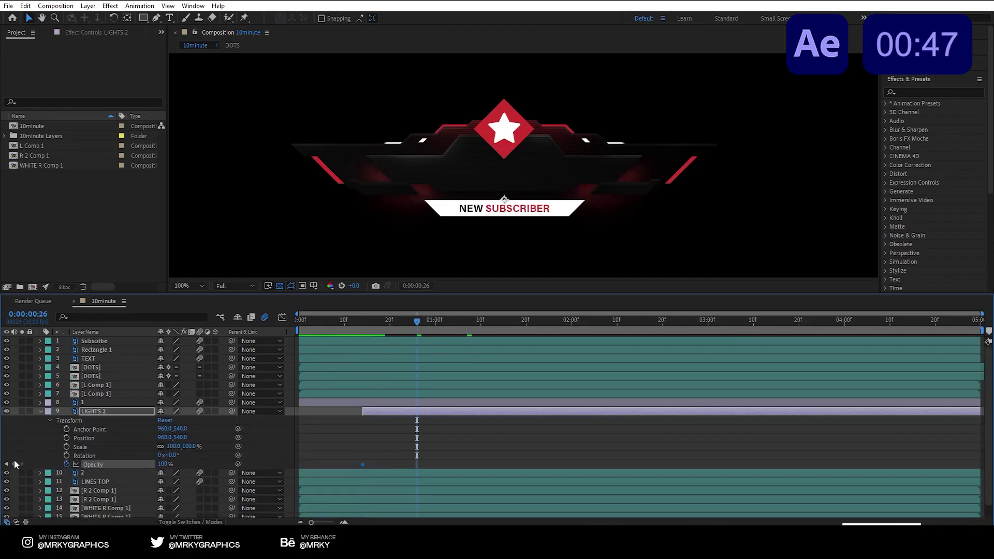
{"action": "left_click", "coordinate": [15, 464]}
{"action": "left_click", "coordinate": [481, 321]}
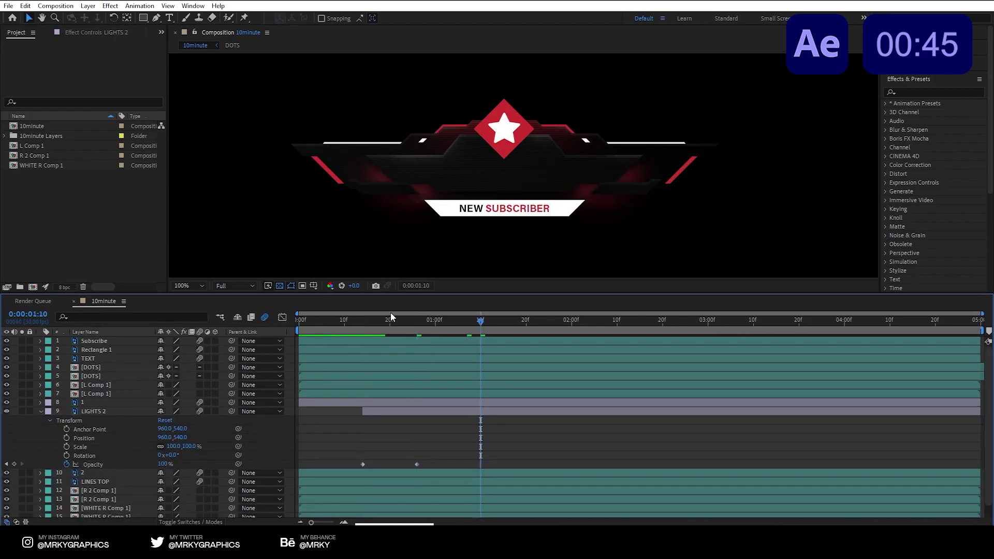
{"action": "key", "text": "Page_Up"}
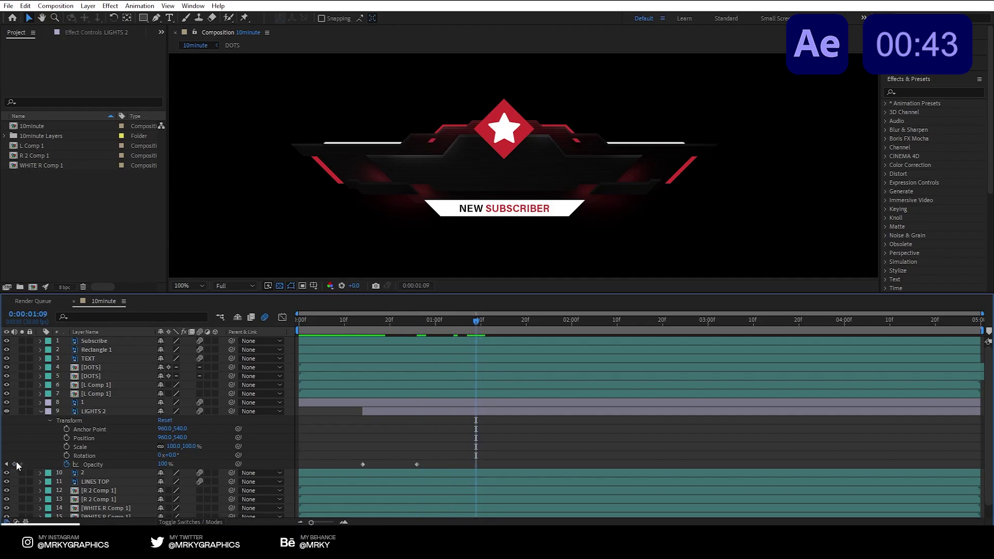
{"action": "left_click", "coordinate": [14, 464]}
{"action": "left_click", "coordinate": [419, 319]}
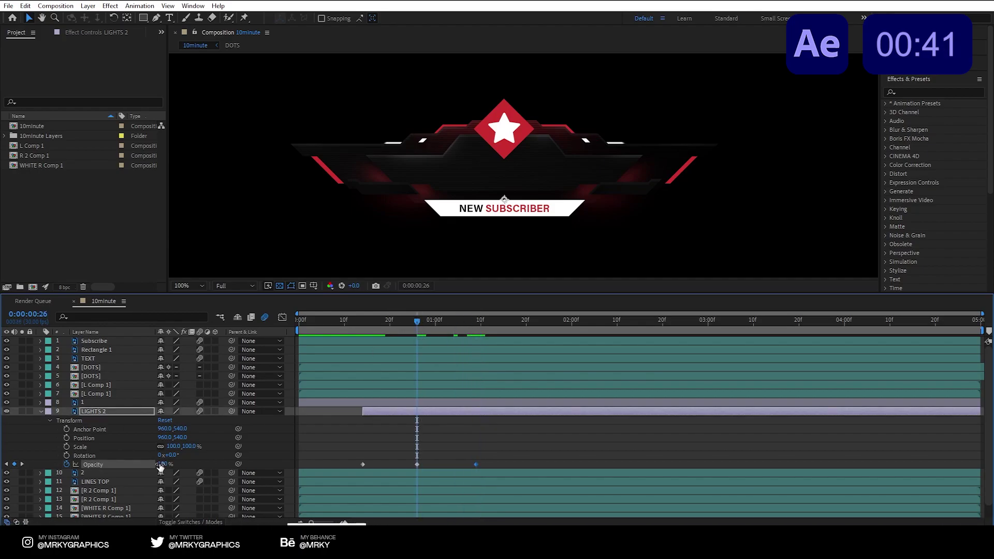
Step: Select the Subscribe layer through the last alert layer and pre-compose them
{"action": "left_click", "coordinate": [111, 342]}
{"action": "scroll", "coordinate": [109, 466], "scroll_direction": "down", "scroll_amount": 1}
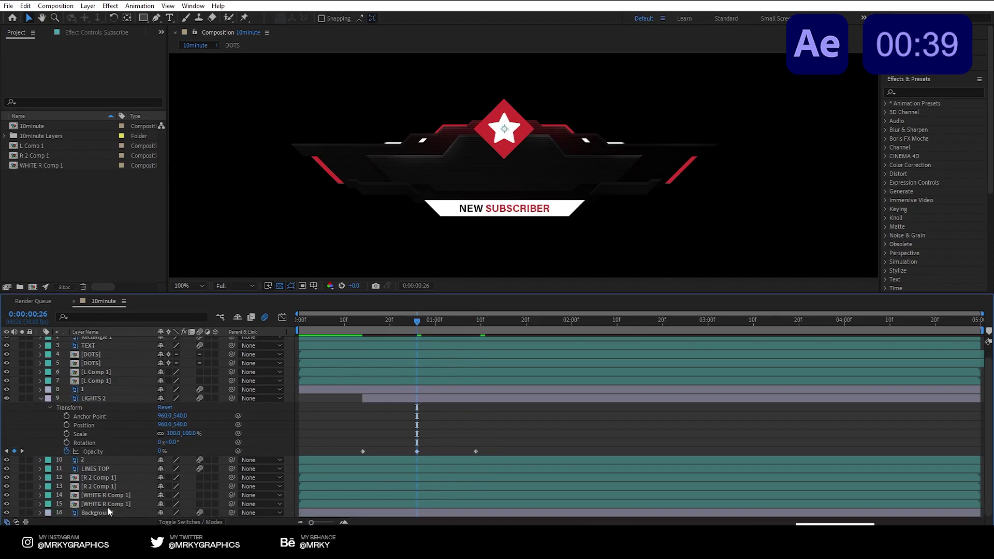
{"action": "left_click", "coordinate": [108, 504], "text": "shift"}
{"action": "right_click", "coordinate": [109, 501]}
{"action": "left_click", "coordinate": [148, 444]}
Step: Create Pre-comp 1 and apply the CC Light Sweep effect to it
{"action": "key", "text": "Return"}
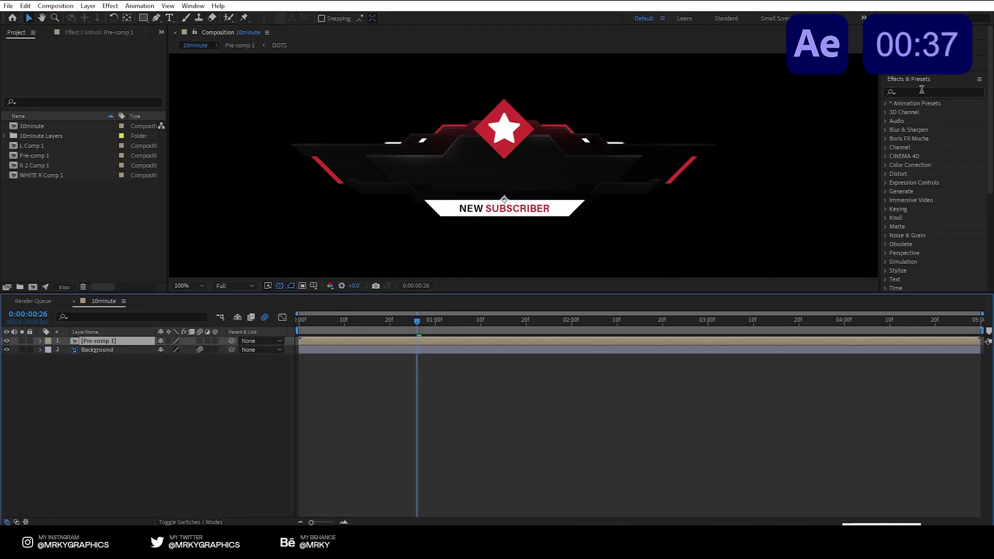
{"action": "left_click", "coordinate": [920, 92]}
{"action": "type", "text": "linear"}
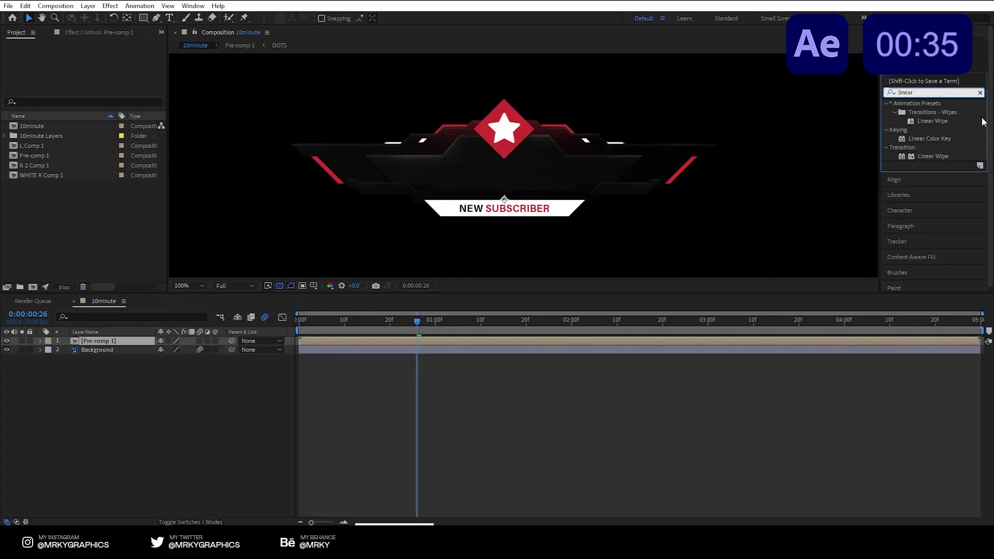
{"action": "key", "text": "ctrl+a"}
{"action": "key", "text": "BackSpace"}
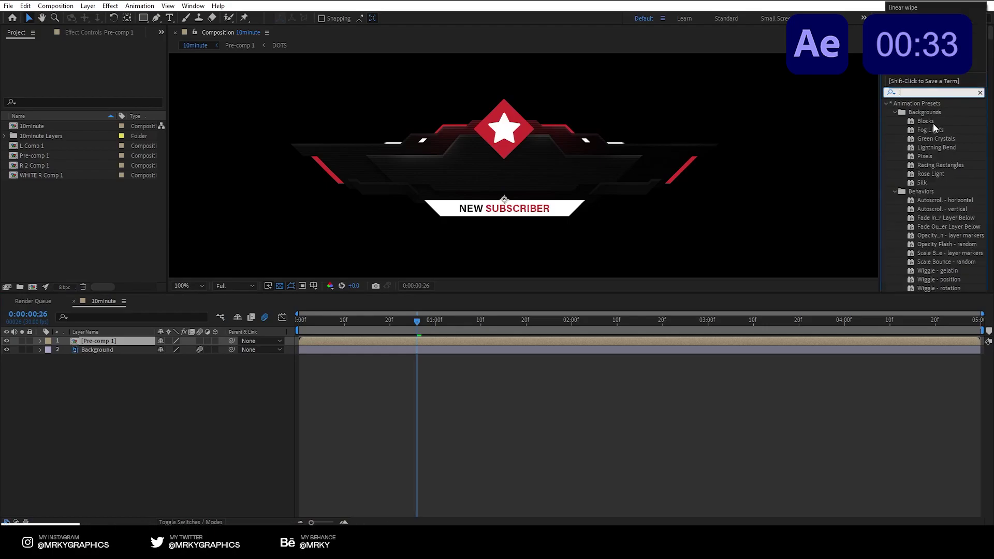
{"action": "type", "text": "light swe"}
{"action": "mouse_move", "coordinate": [926, 112]}
{"action": "left_mouse_down"}
{"action": "mouse_move", "coordinate": [308, 326]}
{"action": "mouse_move", "coordinate": [108, 338]}
{"action": "left_mouse_up"}
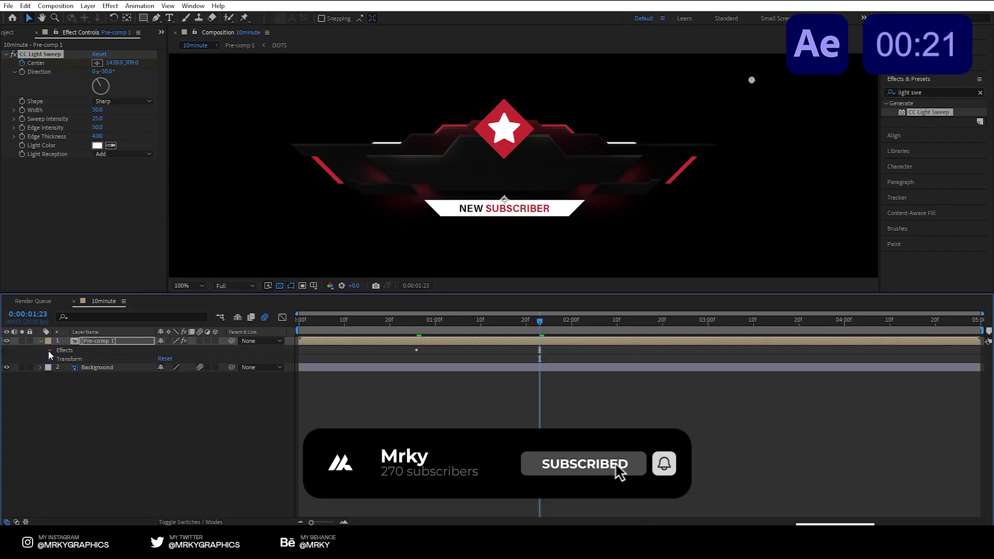
Step: Move the CC Light Sweep Center keyframes closer to the start and apply Easy Ease
{"action": "left_click", "coordinate": [48, 350]}
{"action": "left_click", "coordinate": [58, 358]}
{"action": "mouse_move", "coordinate": [578, 362]}
{"action": "left_mouse_down"}
{"action": "mouse_move", "coordinate": [418, 386]}
{"action": "mouse_move", "coordinate": [376, 367]}
{"action": "left_mouse_up"}
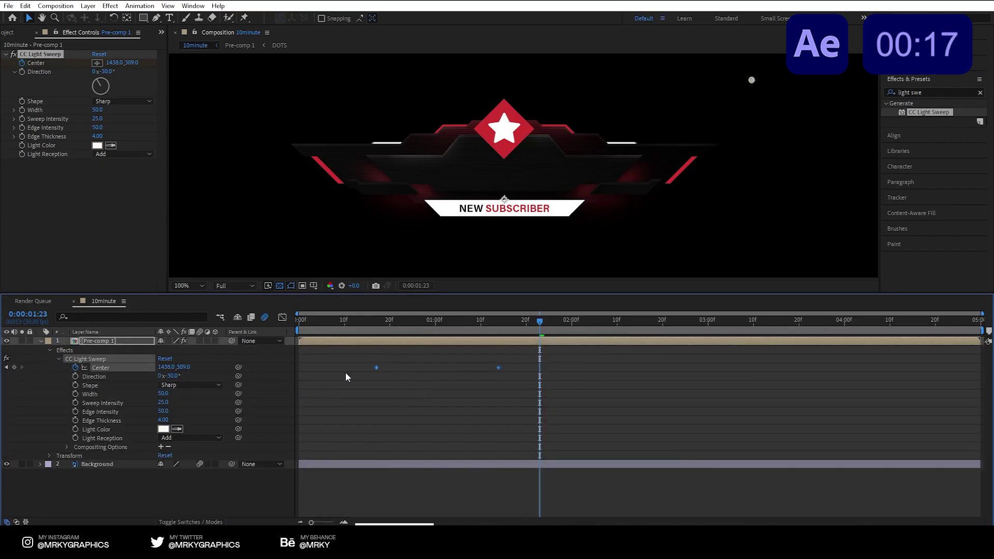
{"action": "left_click_drag", "start_coordinate": [499, 368], "coordinate": [376, 368]}
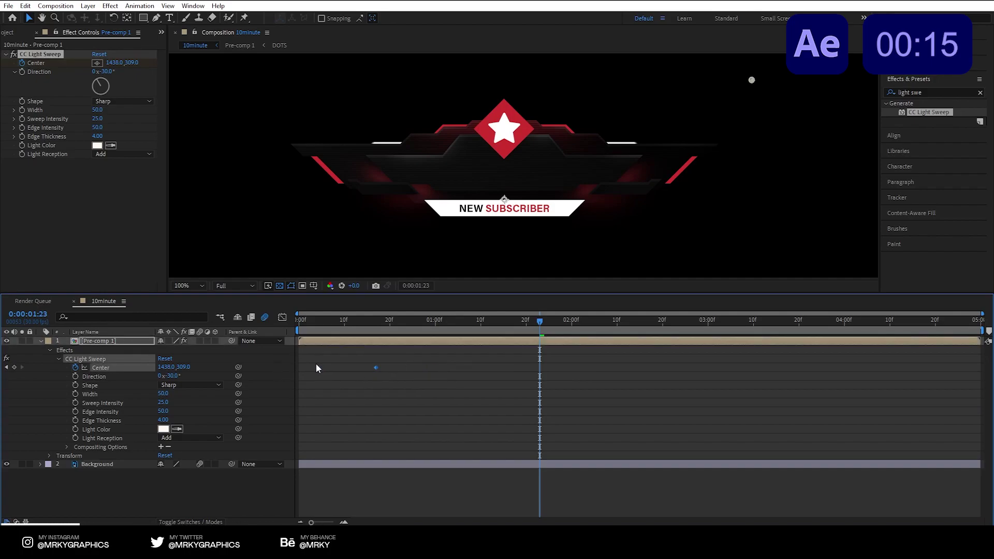
{"action": "right_click", "coordinate": [316, 364]}
{"action": "right_click", "coordinate": [378, 369]}
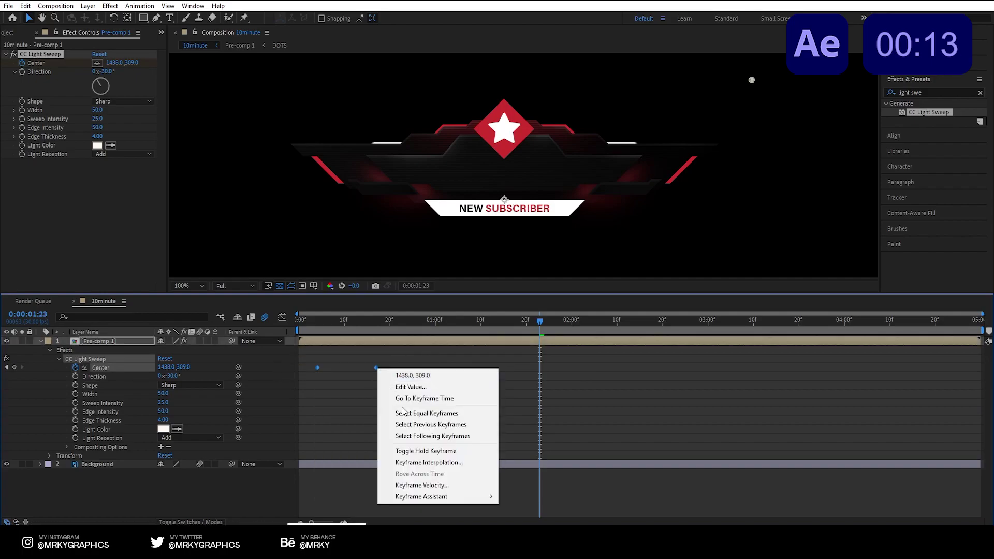
{"action": "mouse_move", "coordinate": [421, 496]}
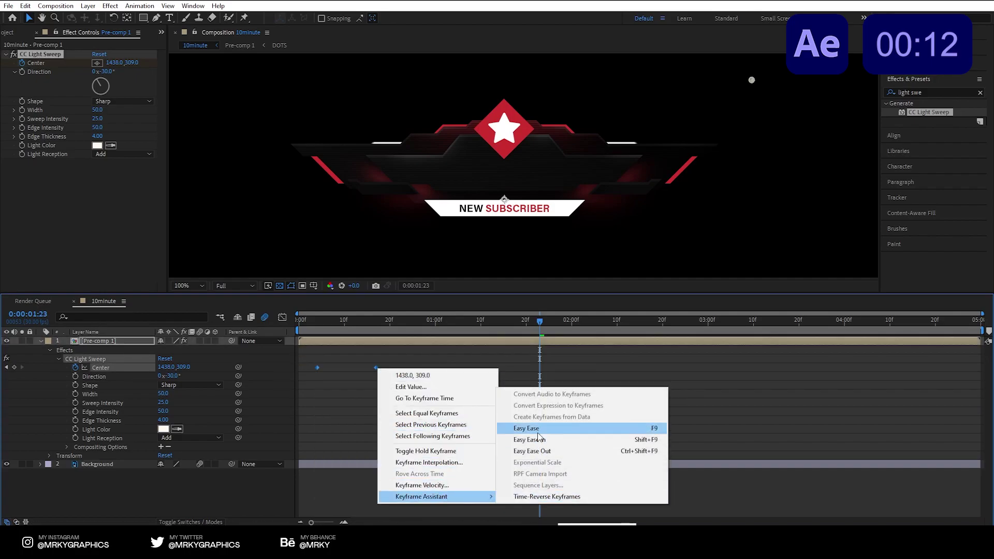
{"action": "left_click", "coordinate": [523, 428]}
{"action": "key", "text": "Home"}
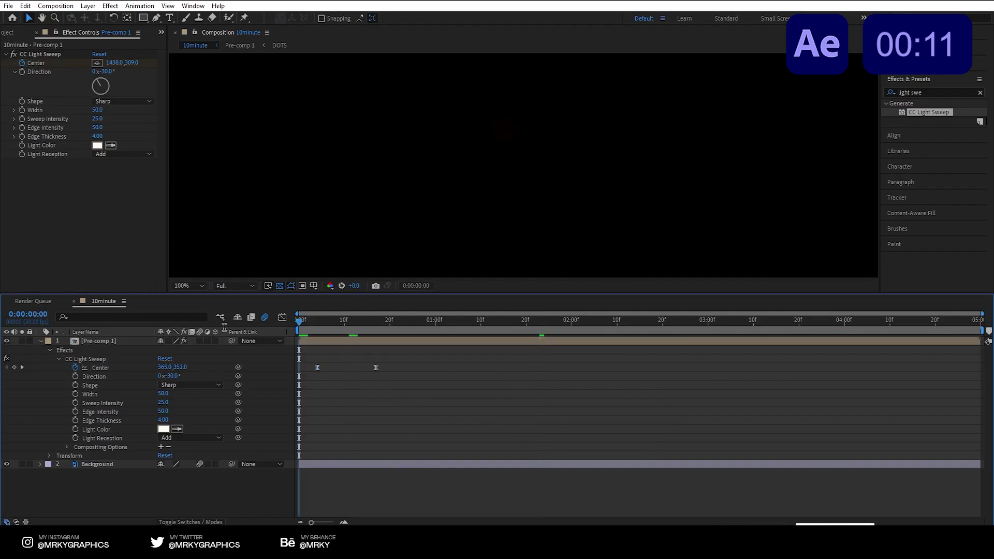
{"action": "key", "text": "space"}
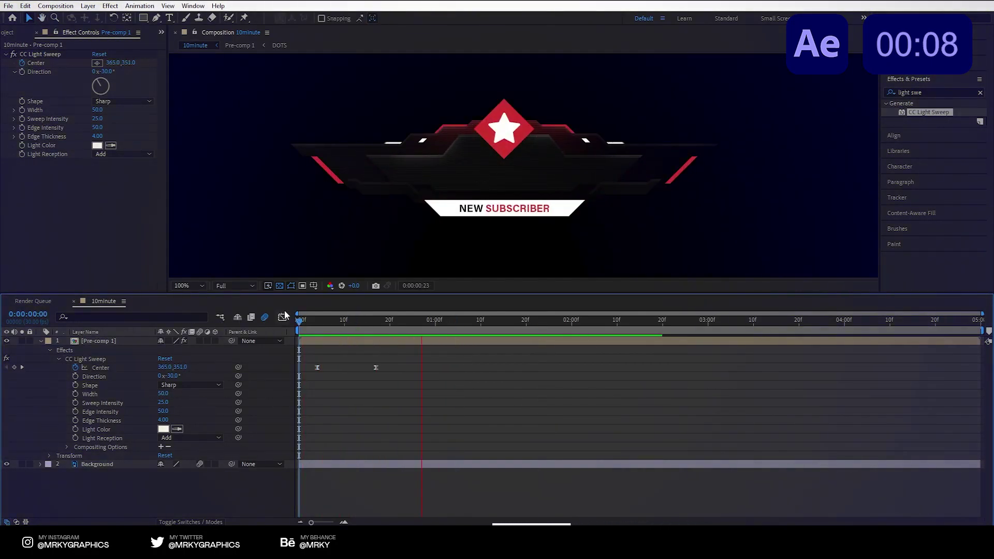
{"action": "left_click", "coordinate": [341, 321]}
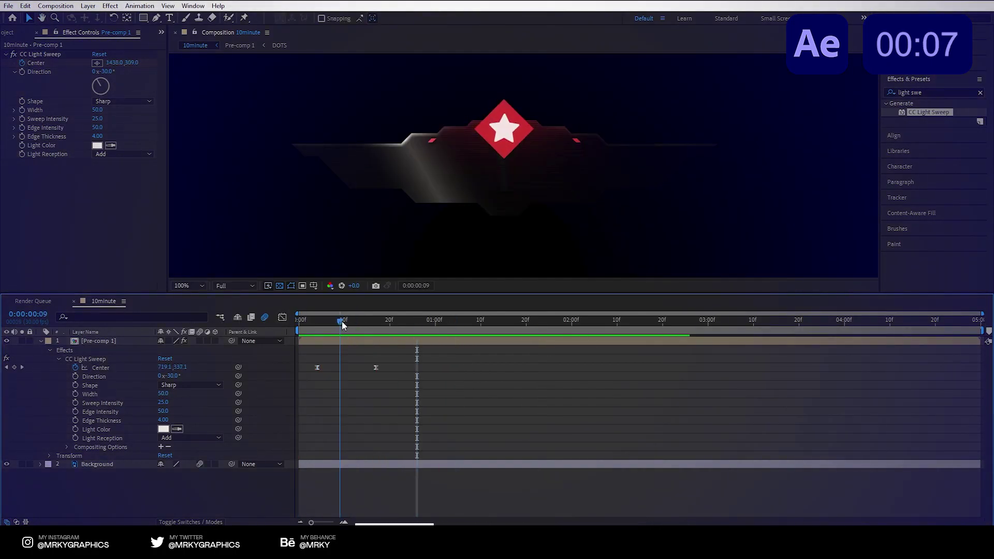
{"action": "left_click_drag", "start_coordinate": [342, 321], "coordinate": [344, 322]}
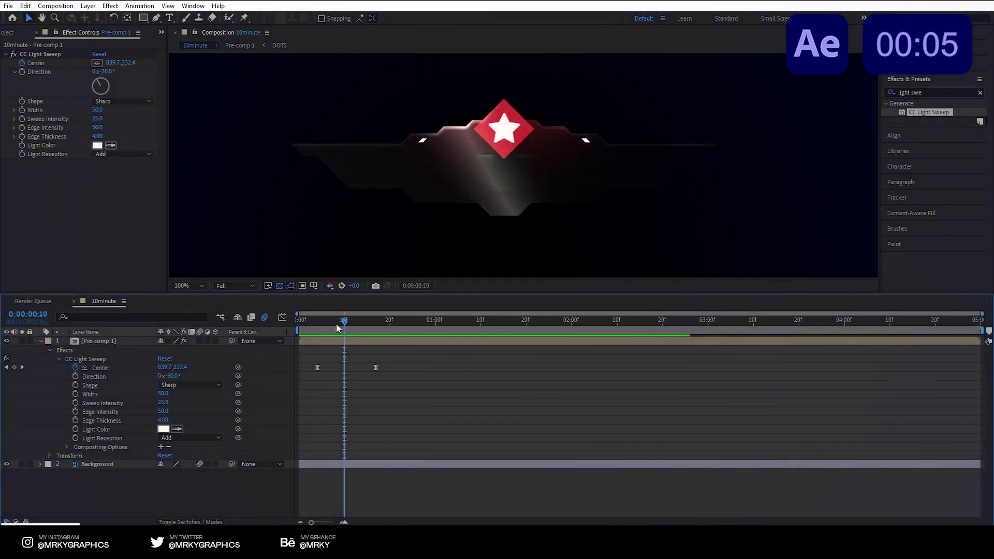
{"action": "key", "text": "space"}
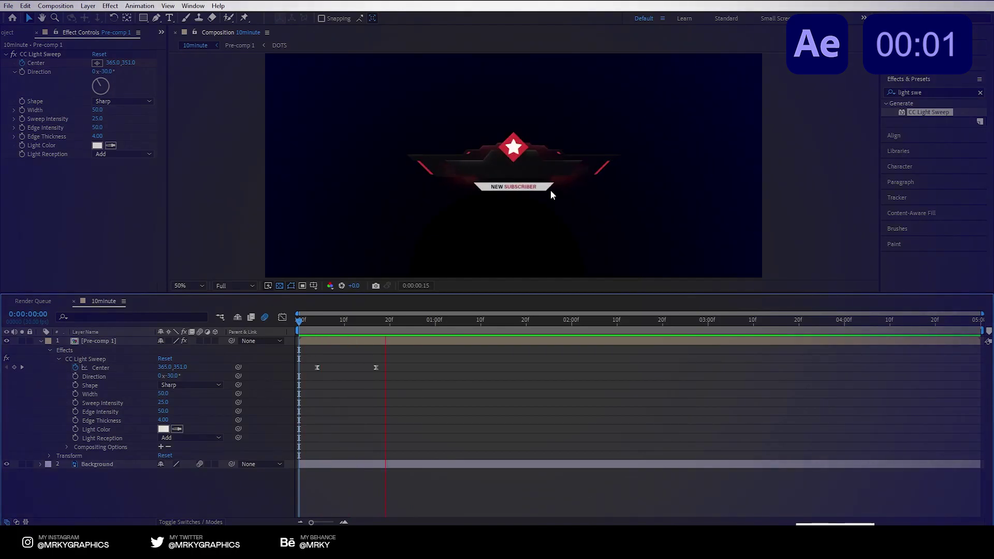
{"action": "key", "text": "h"}
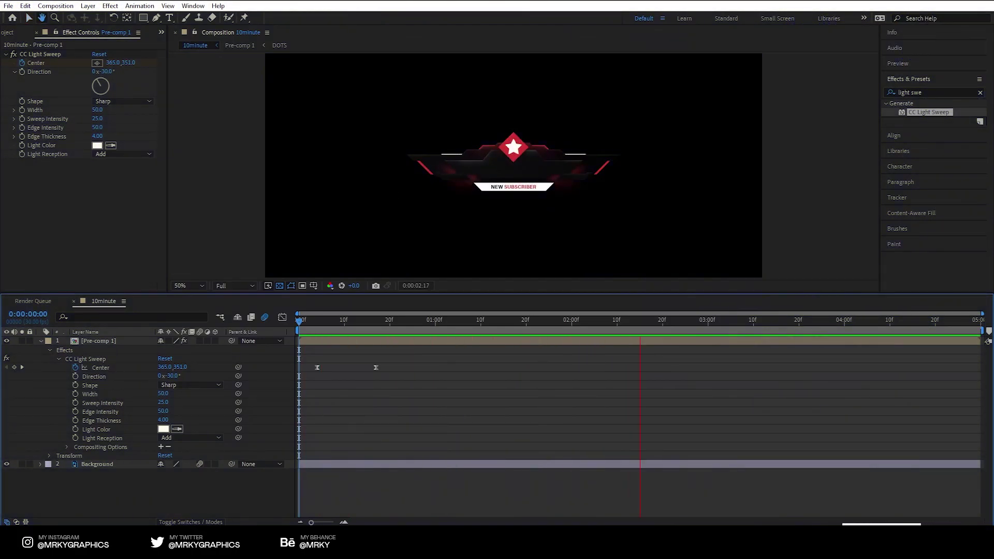
{"action": "key", "text": "space"}
{"action": "key", "text": "Home"}
{"action": "key", "text": "space"}
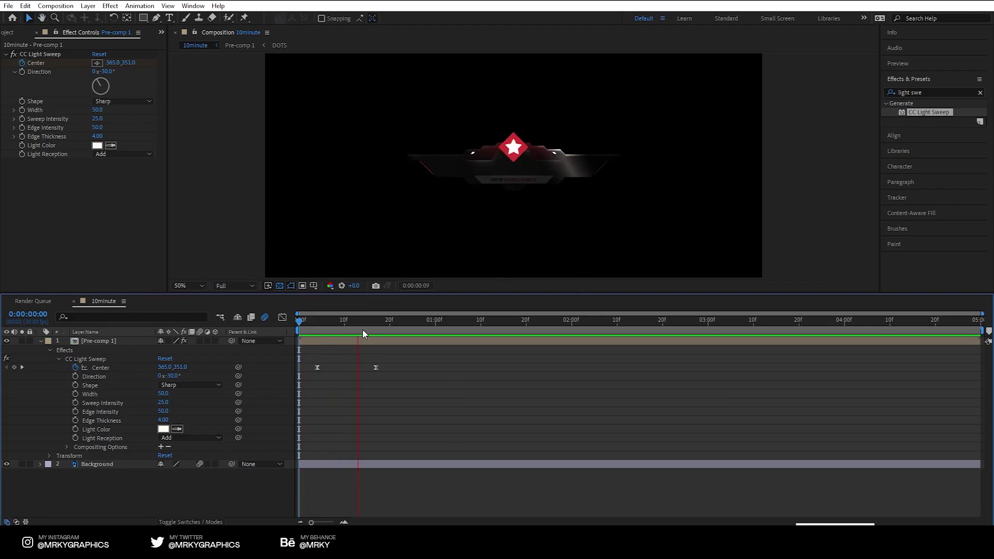
{"action": "left_click", "coordinate": [375, 321]}
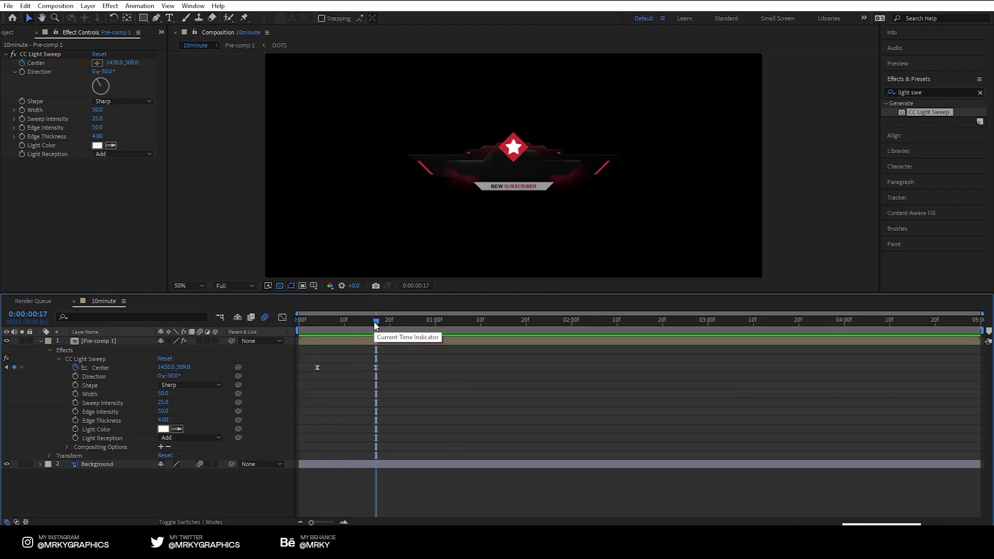
{"action": "key", "text": "Home"}
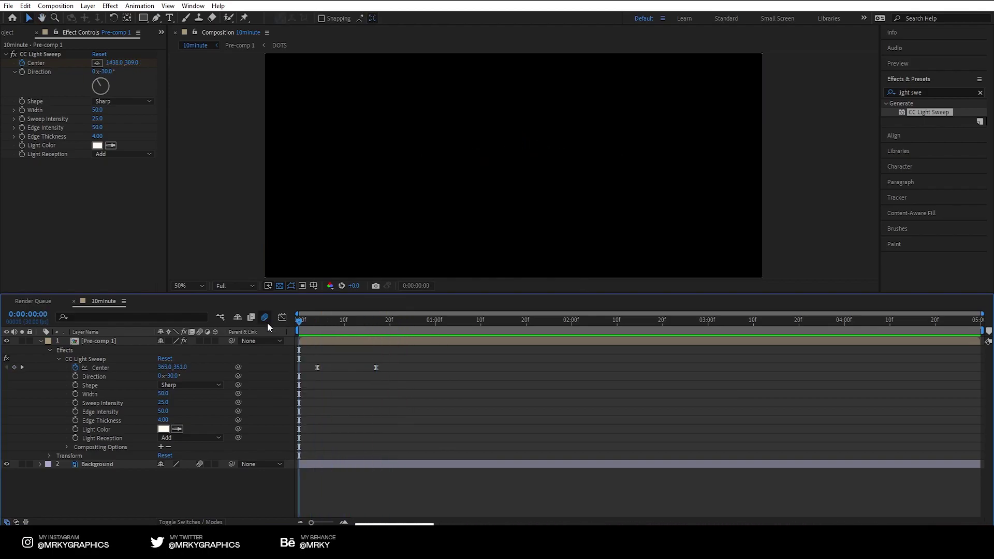
{"action": "key", "text": "space"}
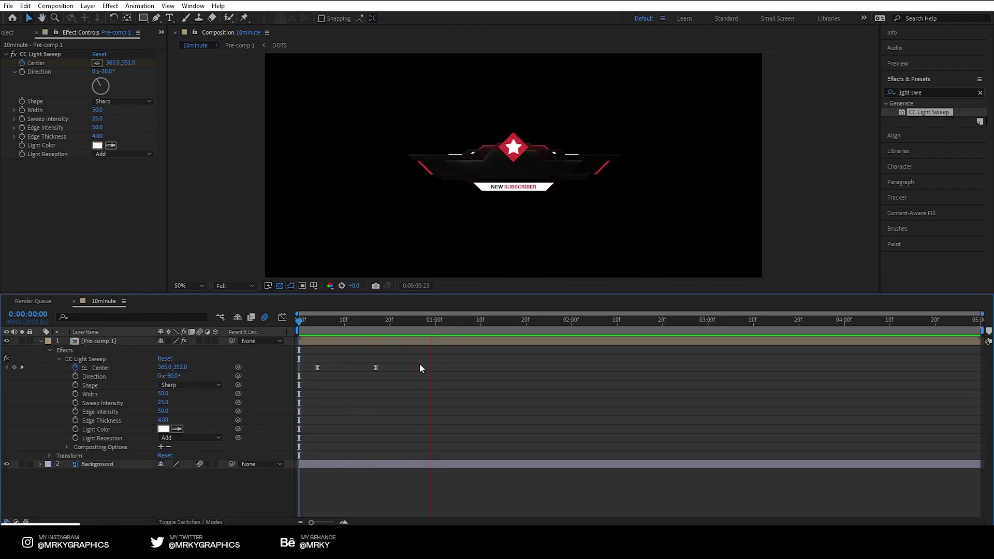